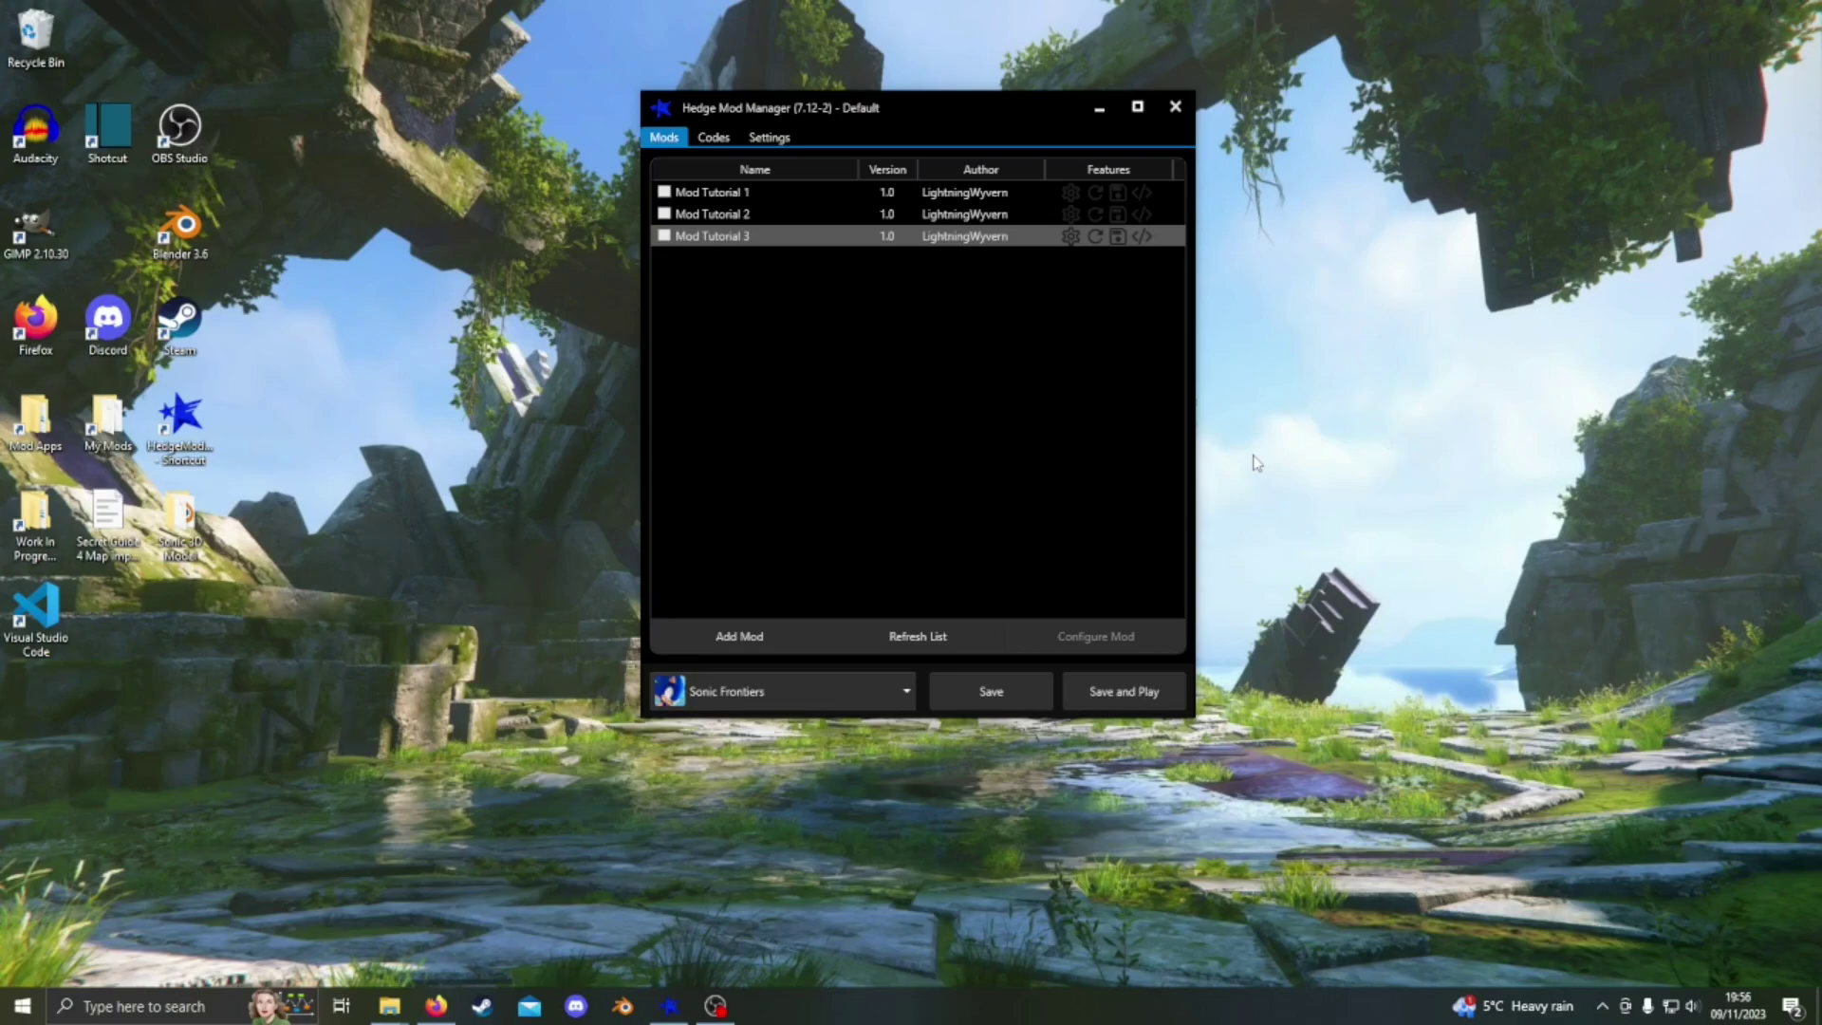
Open the raw folder inside the Mod Tutorial 3 mod's containing folder.
left_click(863, 316)
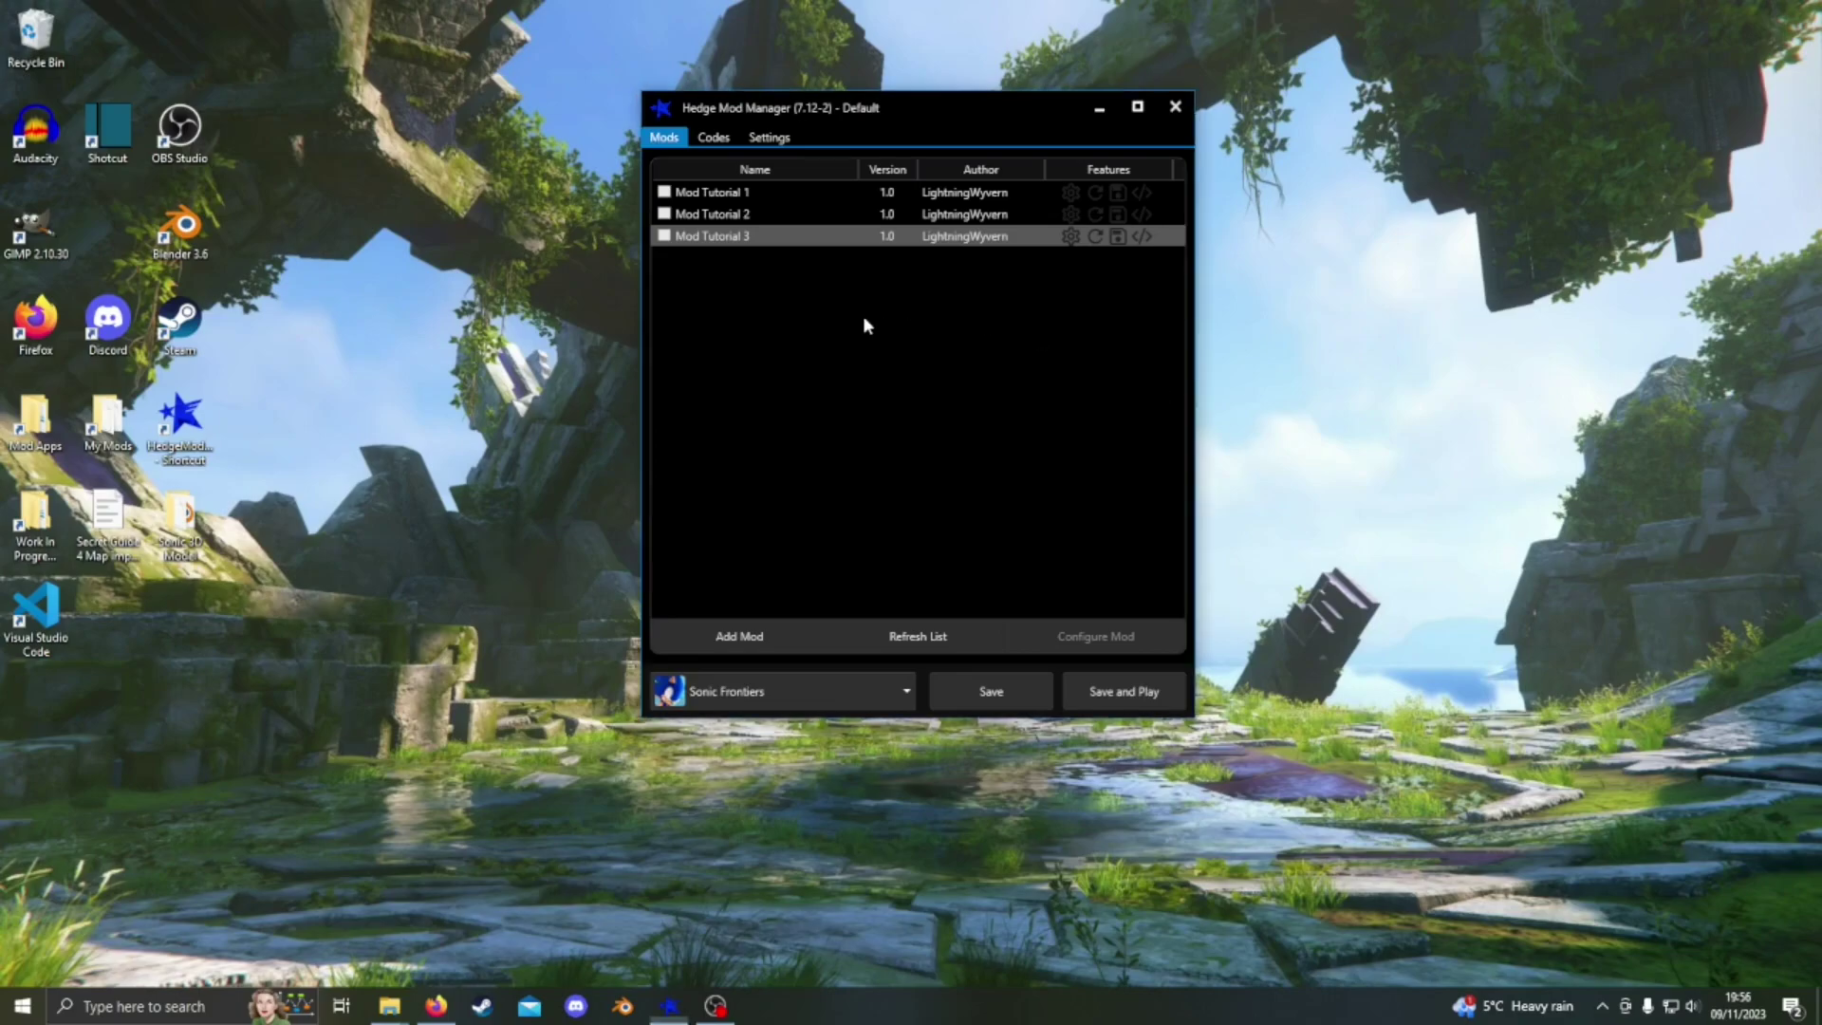
right_click(854, 236)
left_click(955, 325)
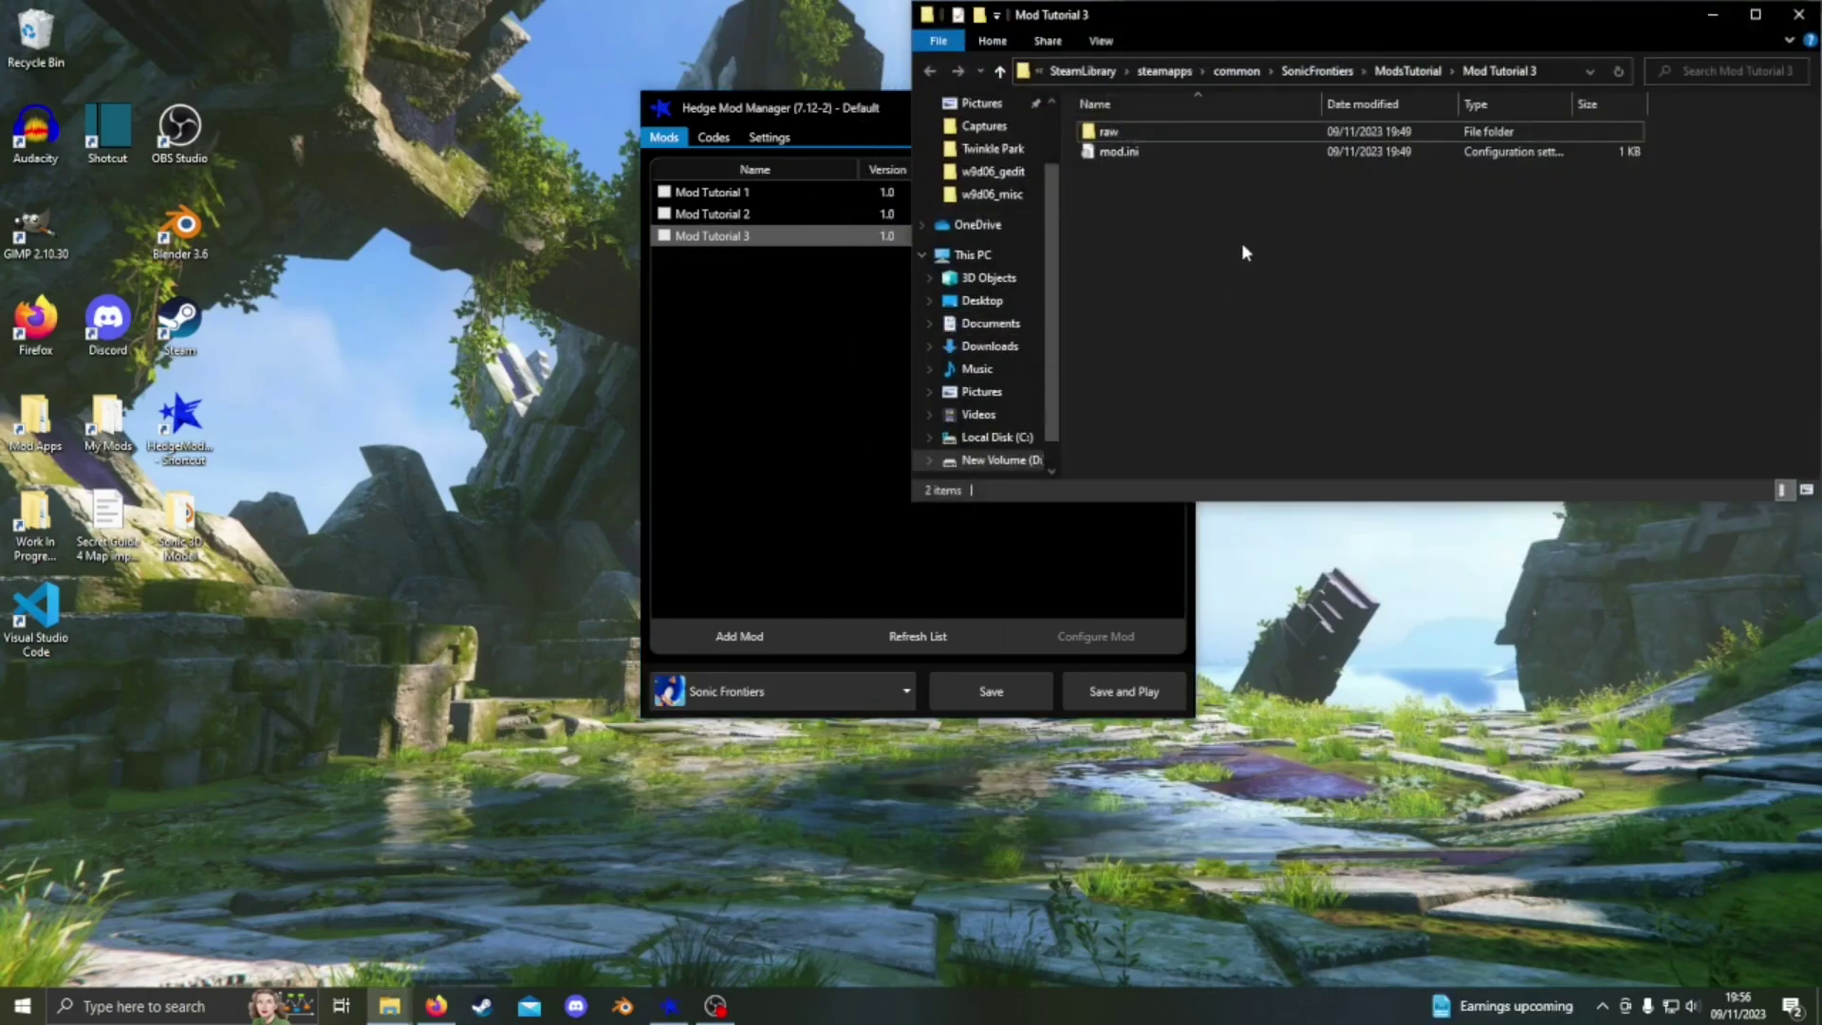
double_click(1156, 133)
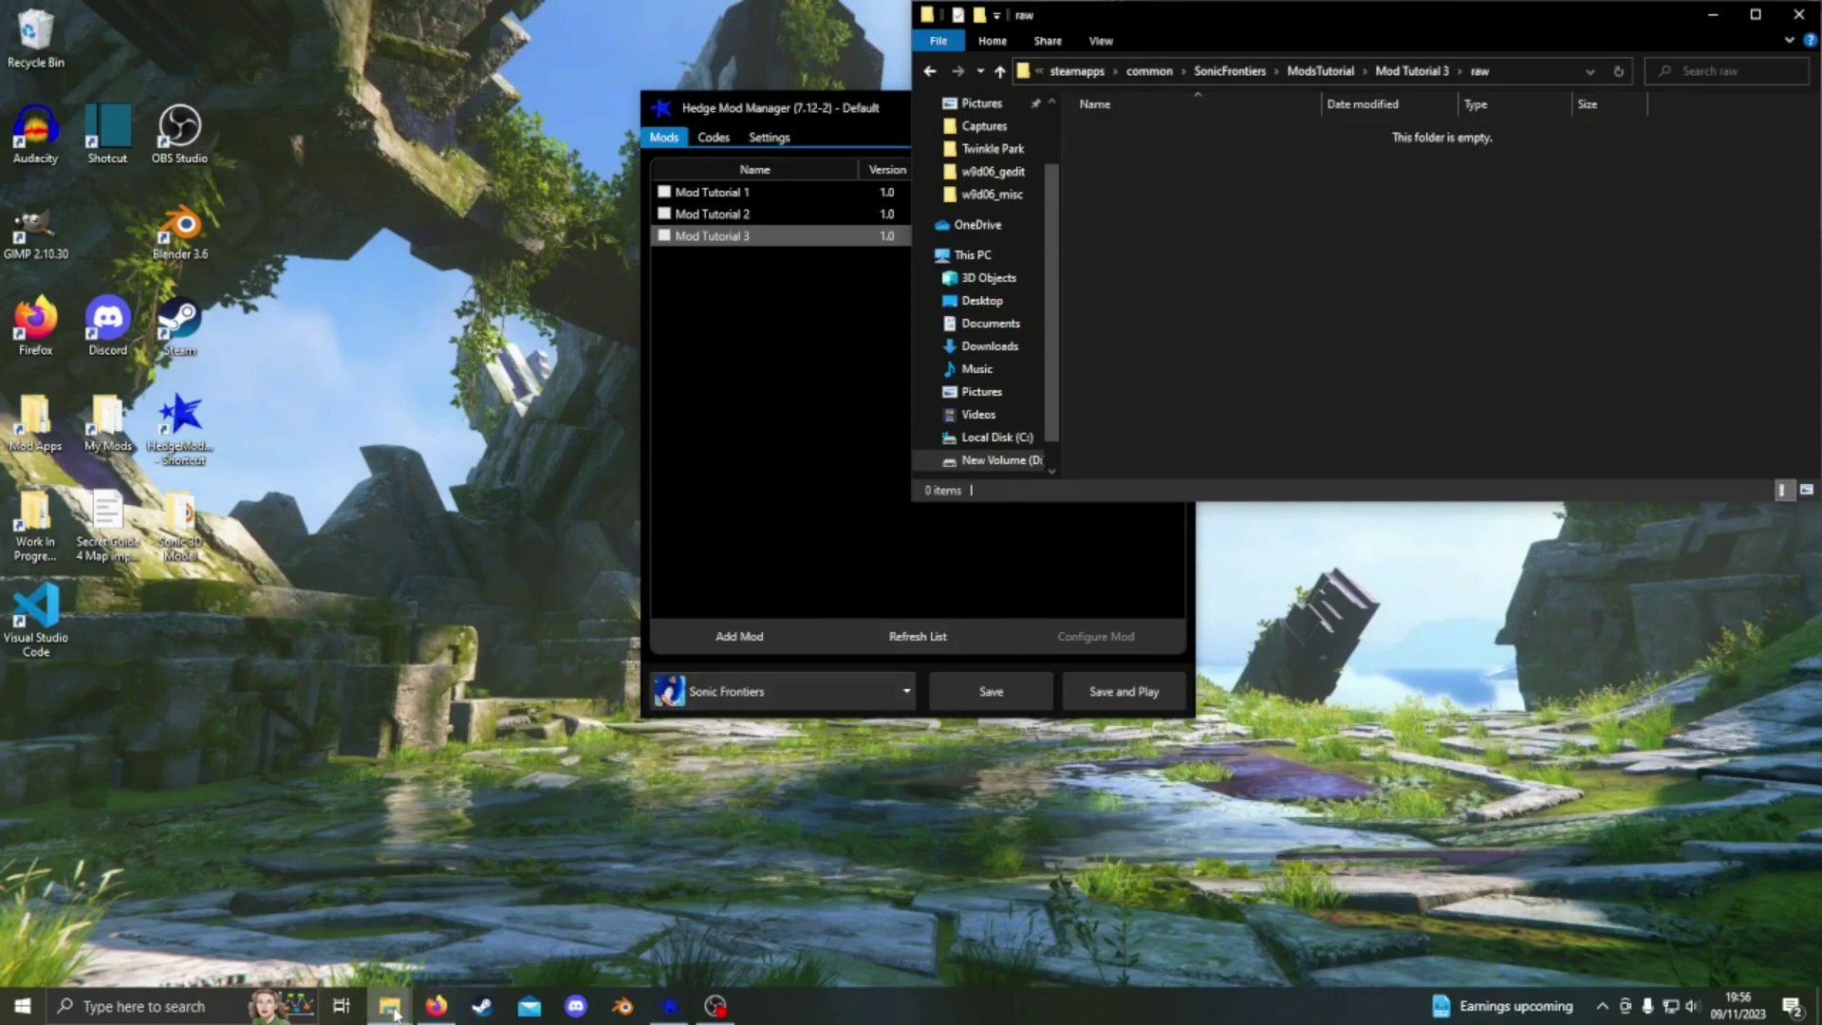
In the SonicFrontiers game folder window, go to image\x64\raw\character and browse its PAC files.
mouse_move(395, 1013)
left_click(487, 921)
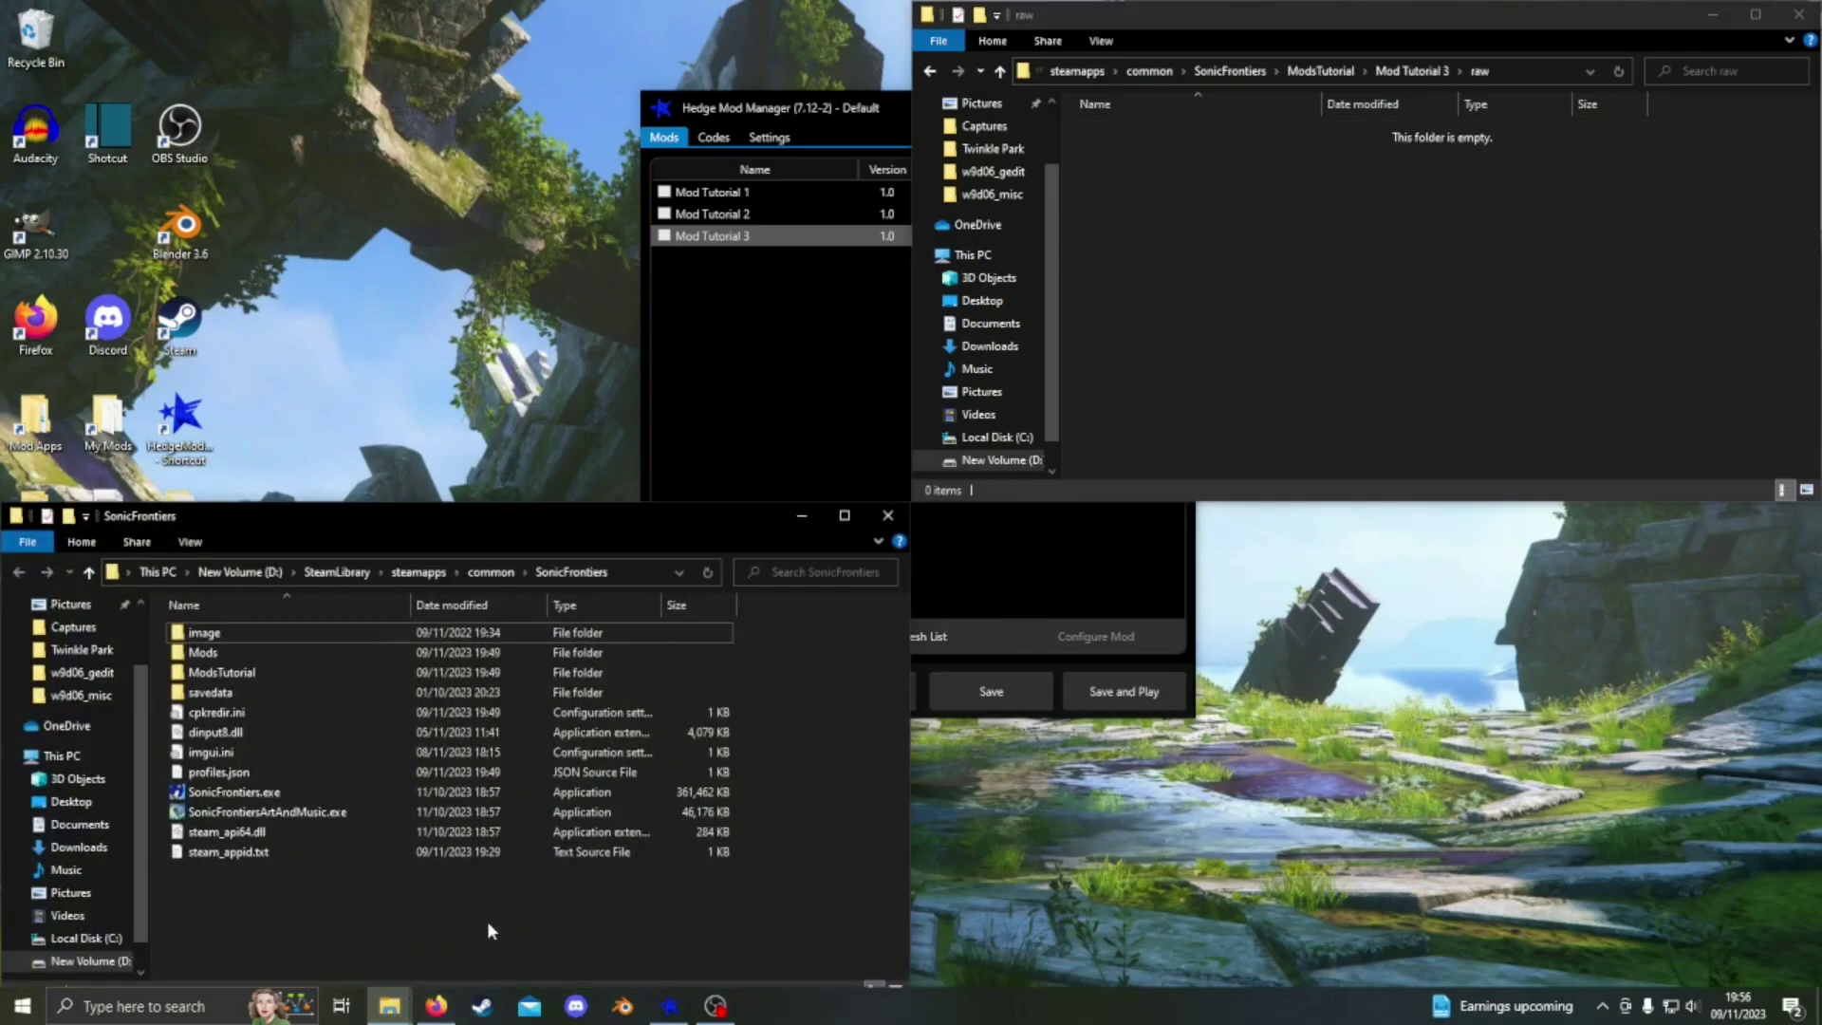
double_click(313, 633)
double_click(313, 633)
double_click(302, 633)
double_click(288, 672)
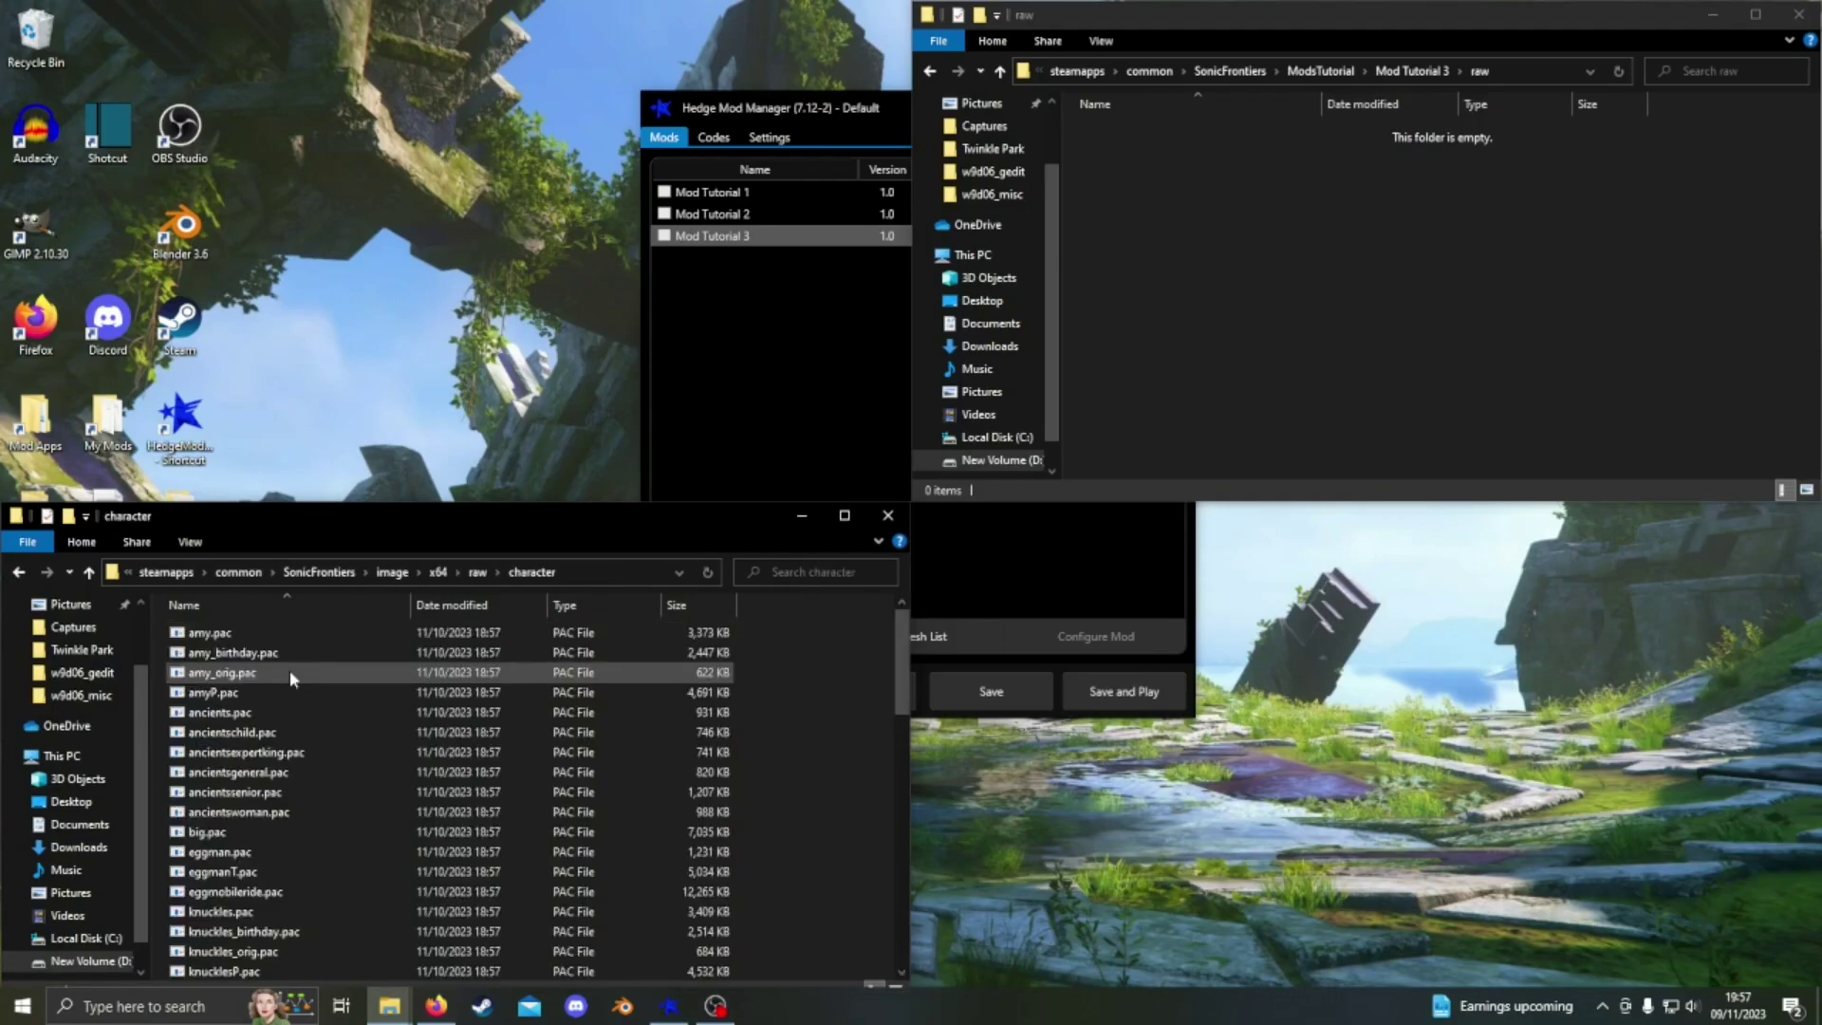
scroll(378, 723, "down", 4)
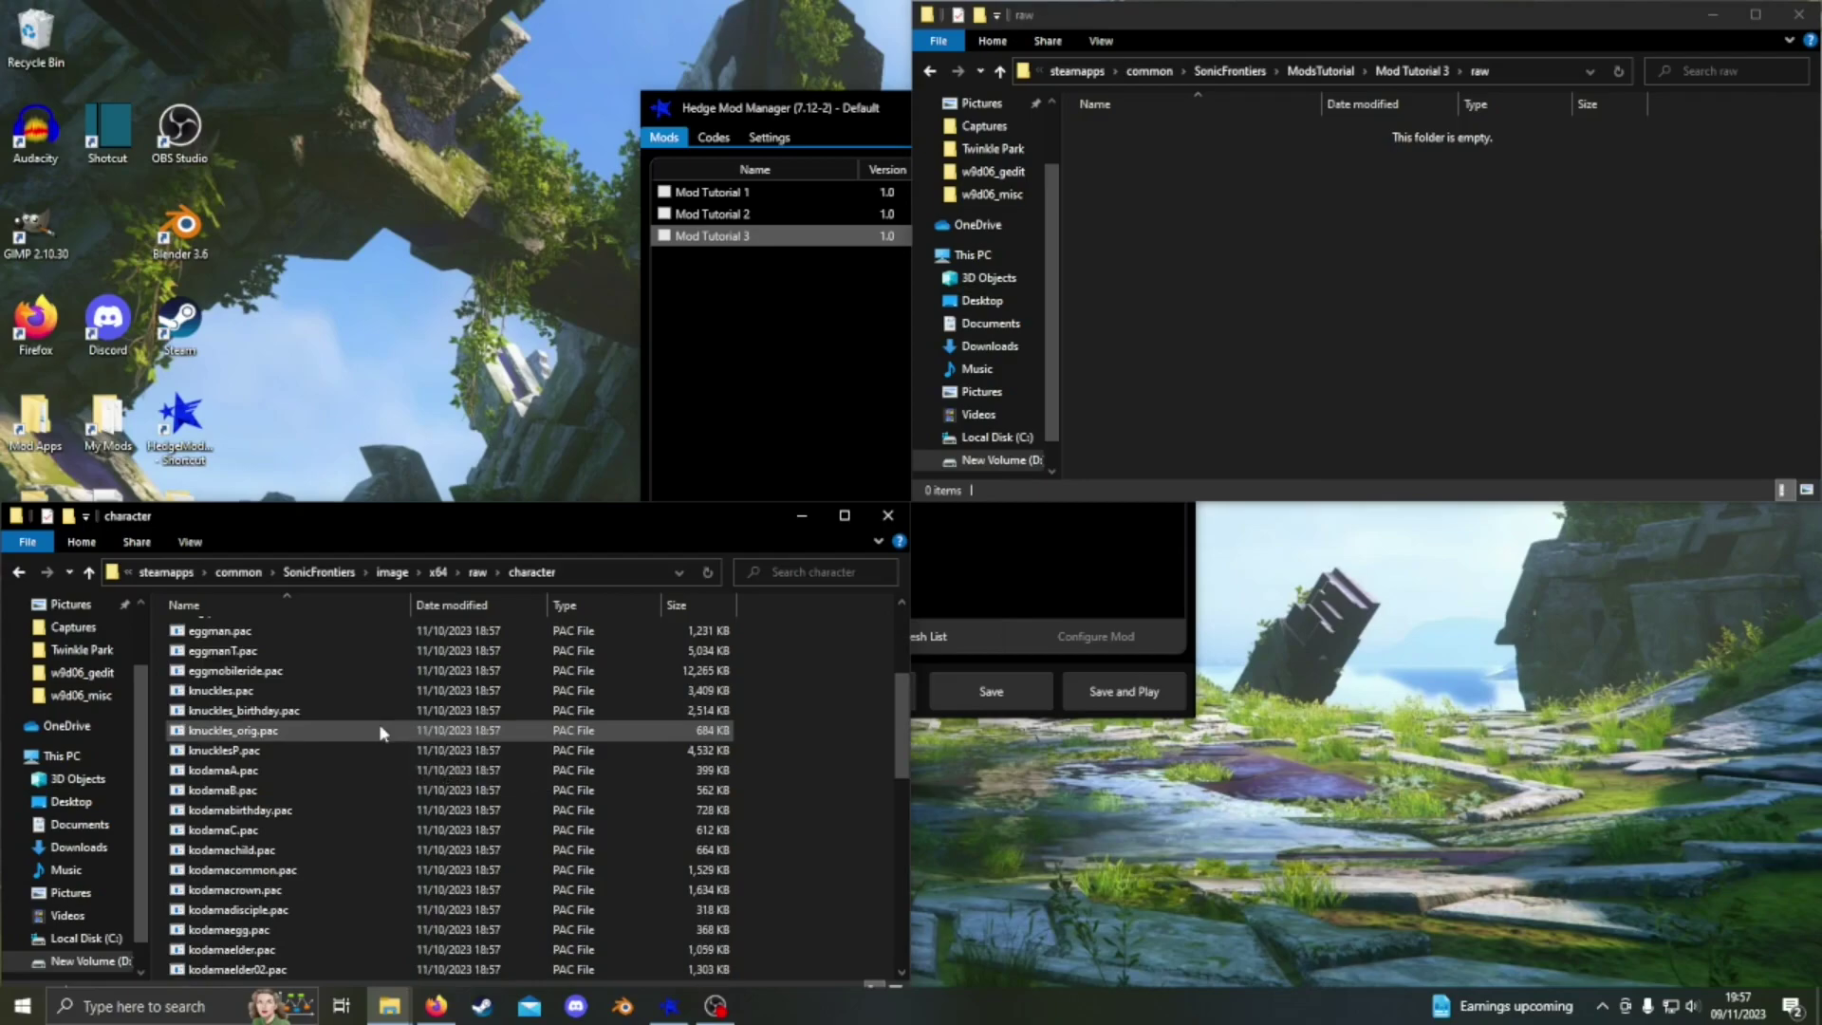
Create a folder named character in the mod's raw folder and open it.
right_click(1325, 322)
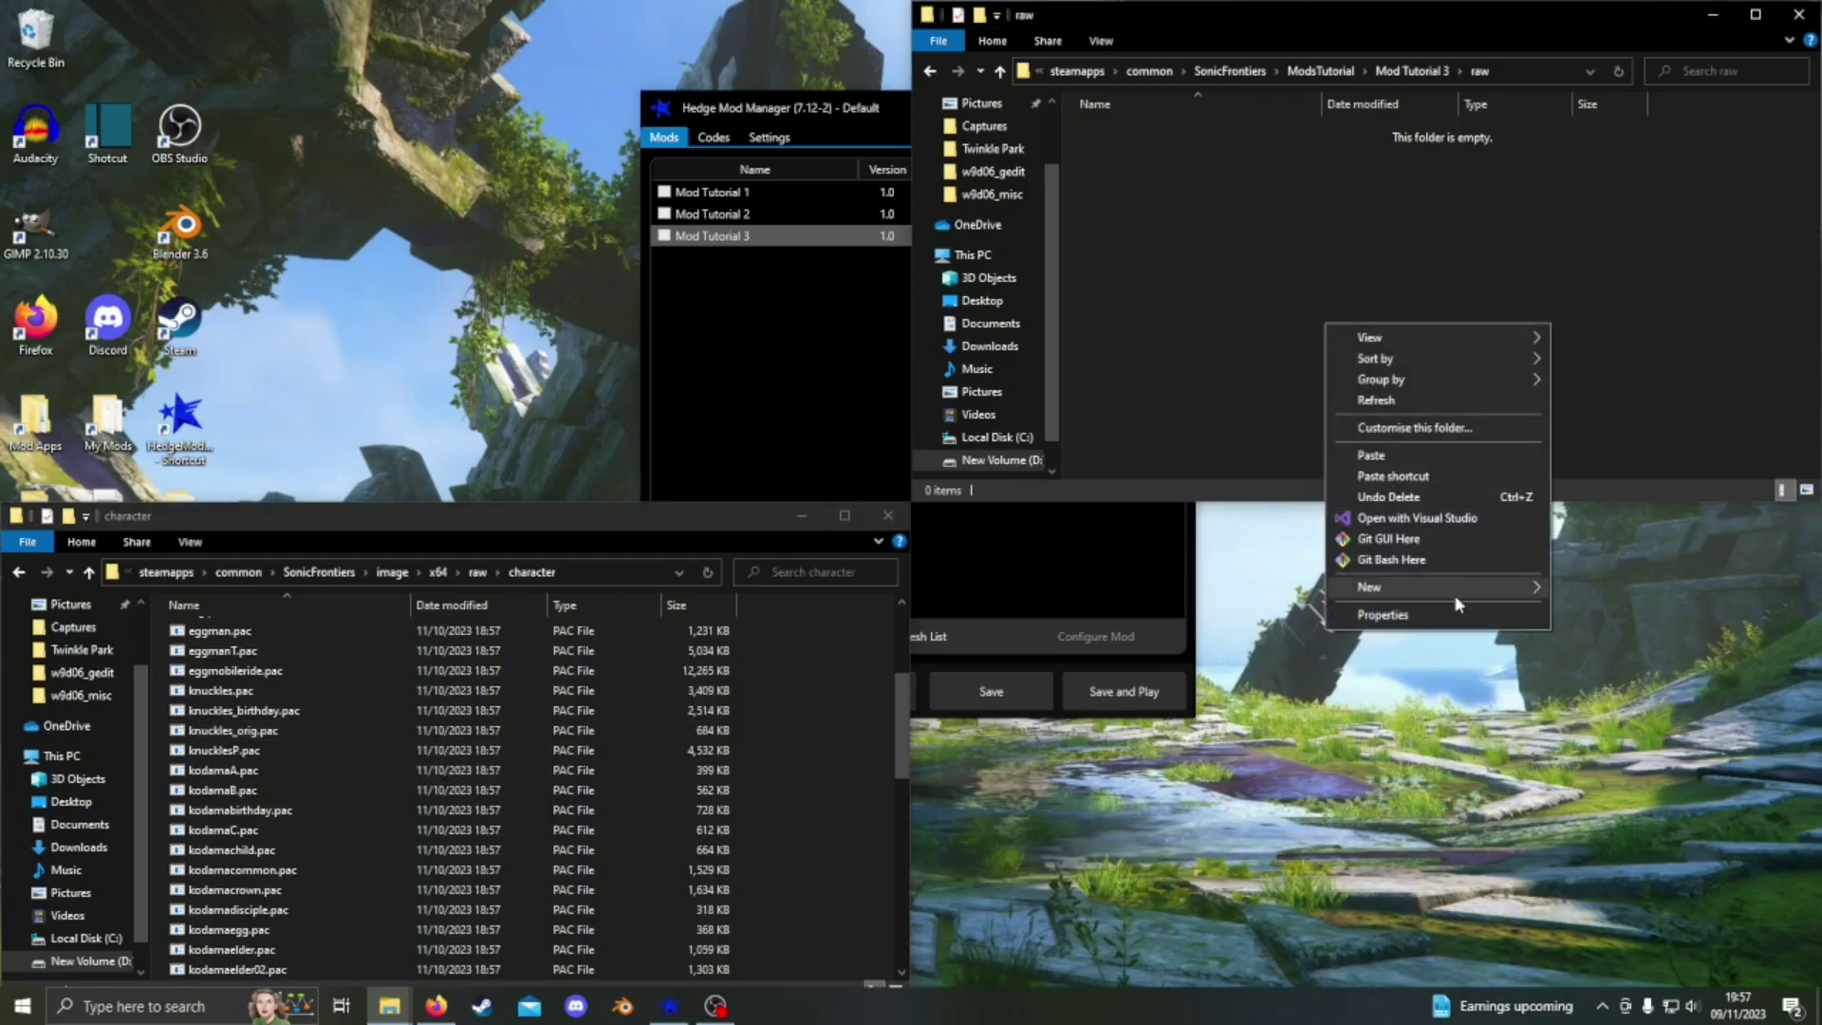
mouse_move(1385, 587)
left_click(1634, 590)
type("c")
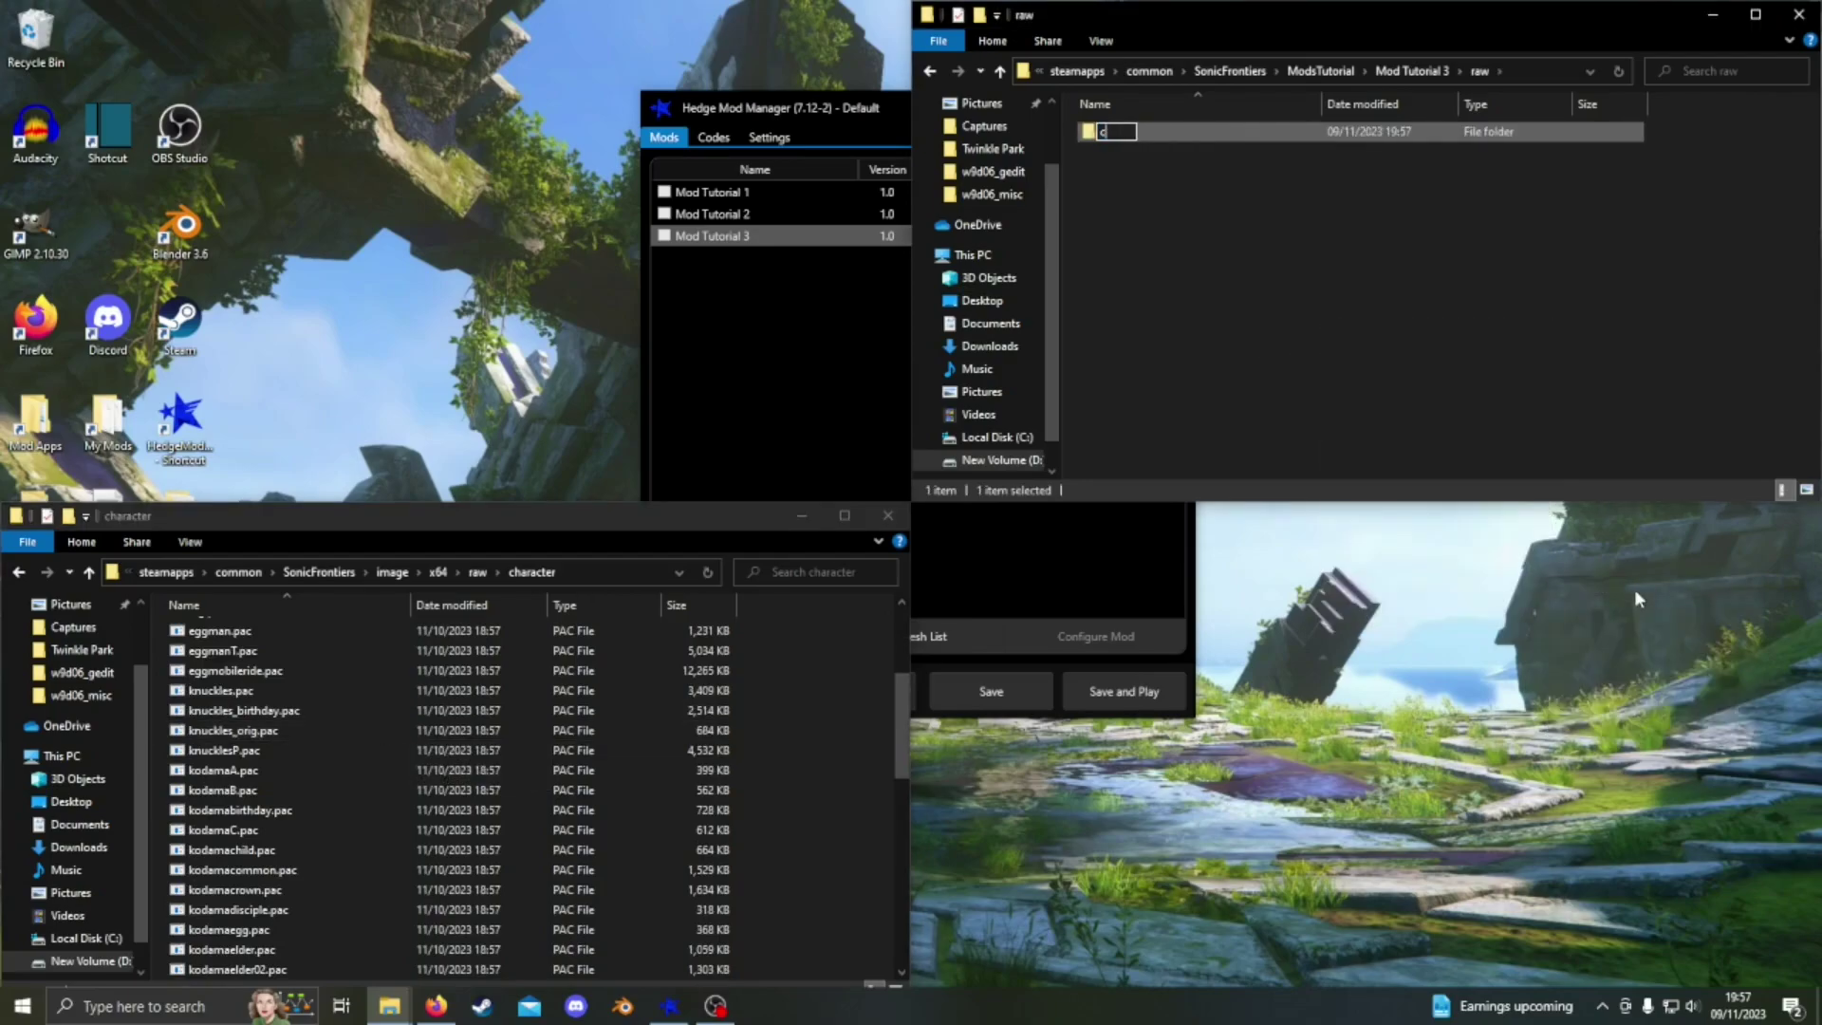
type("haracter")
key("Return")
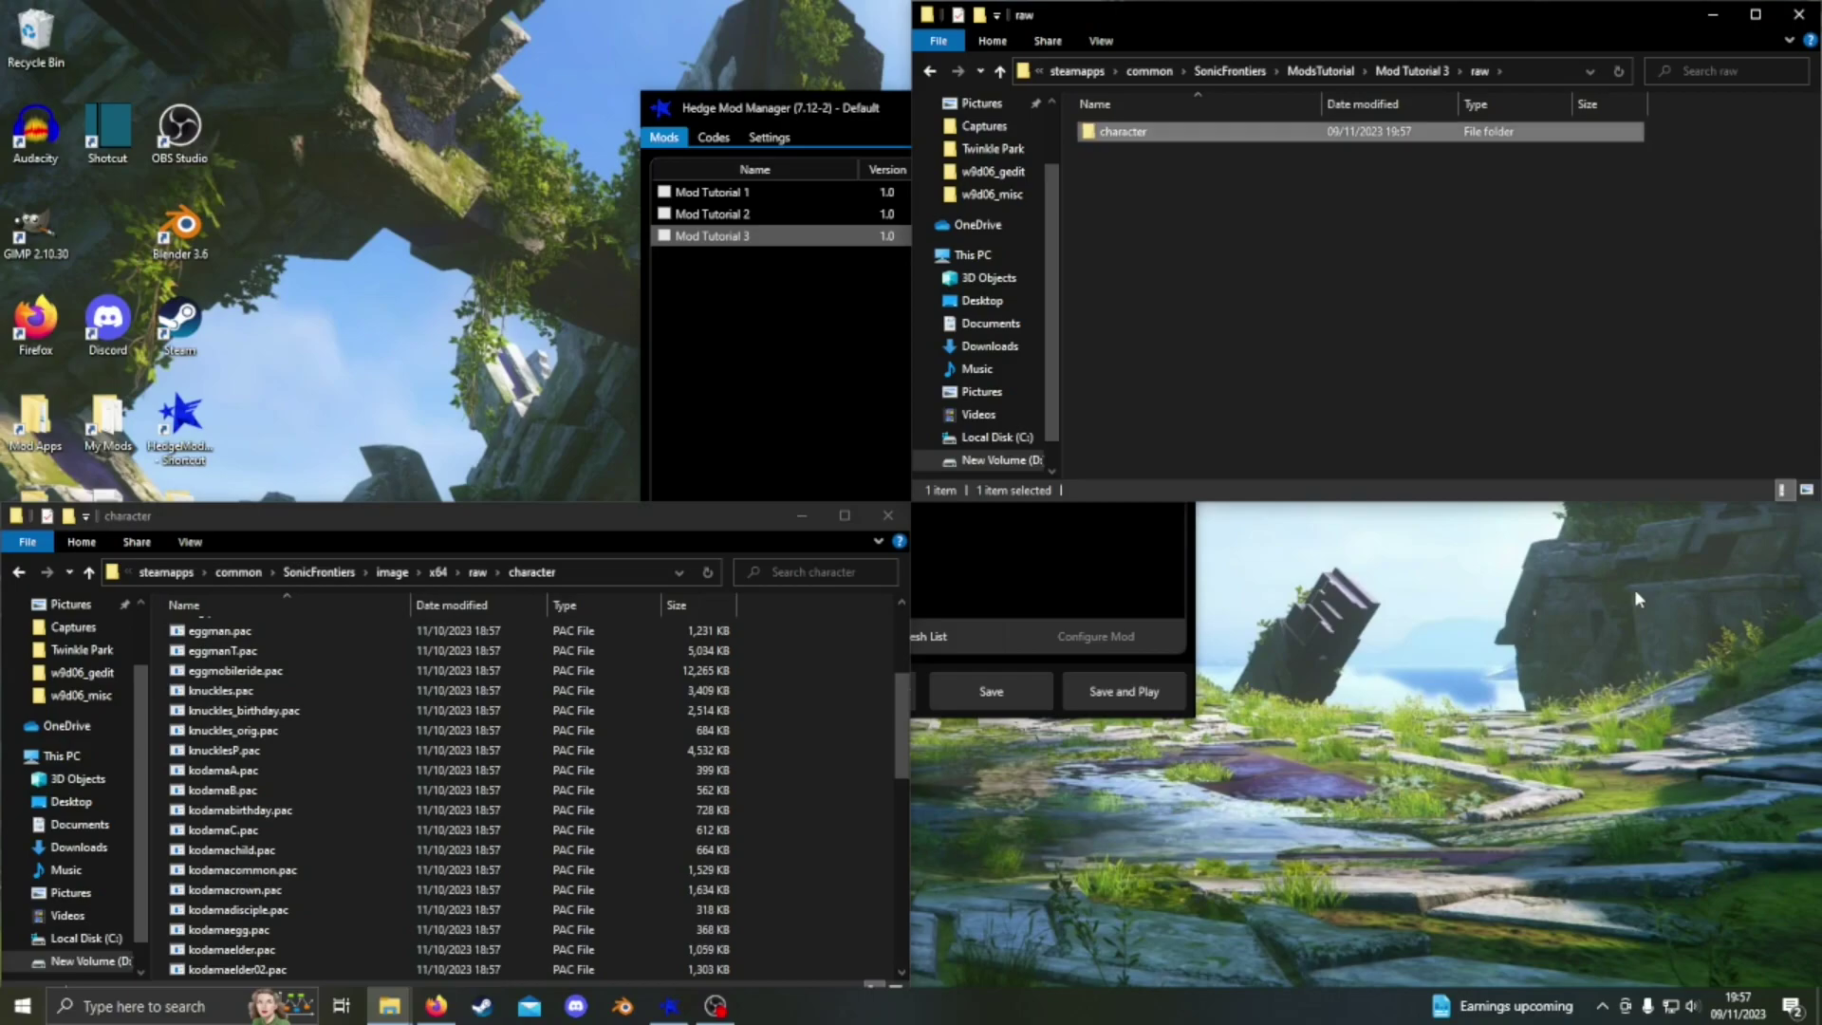
double_click(1121, 133)
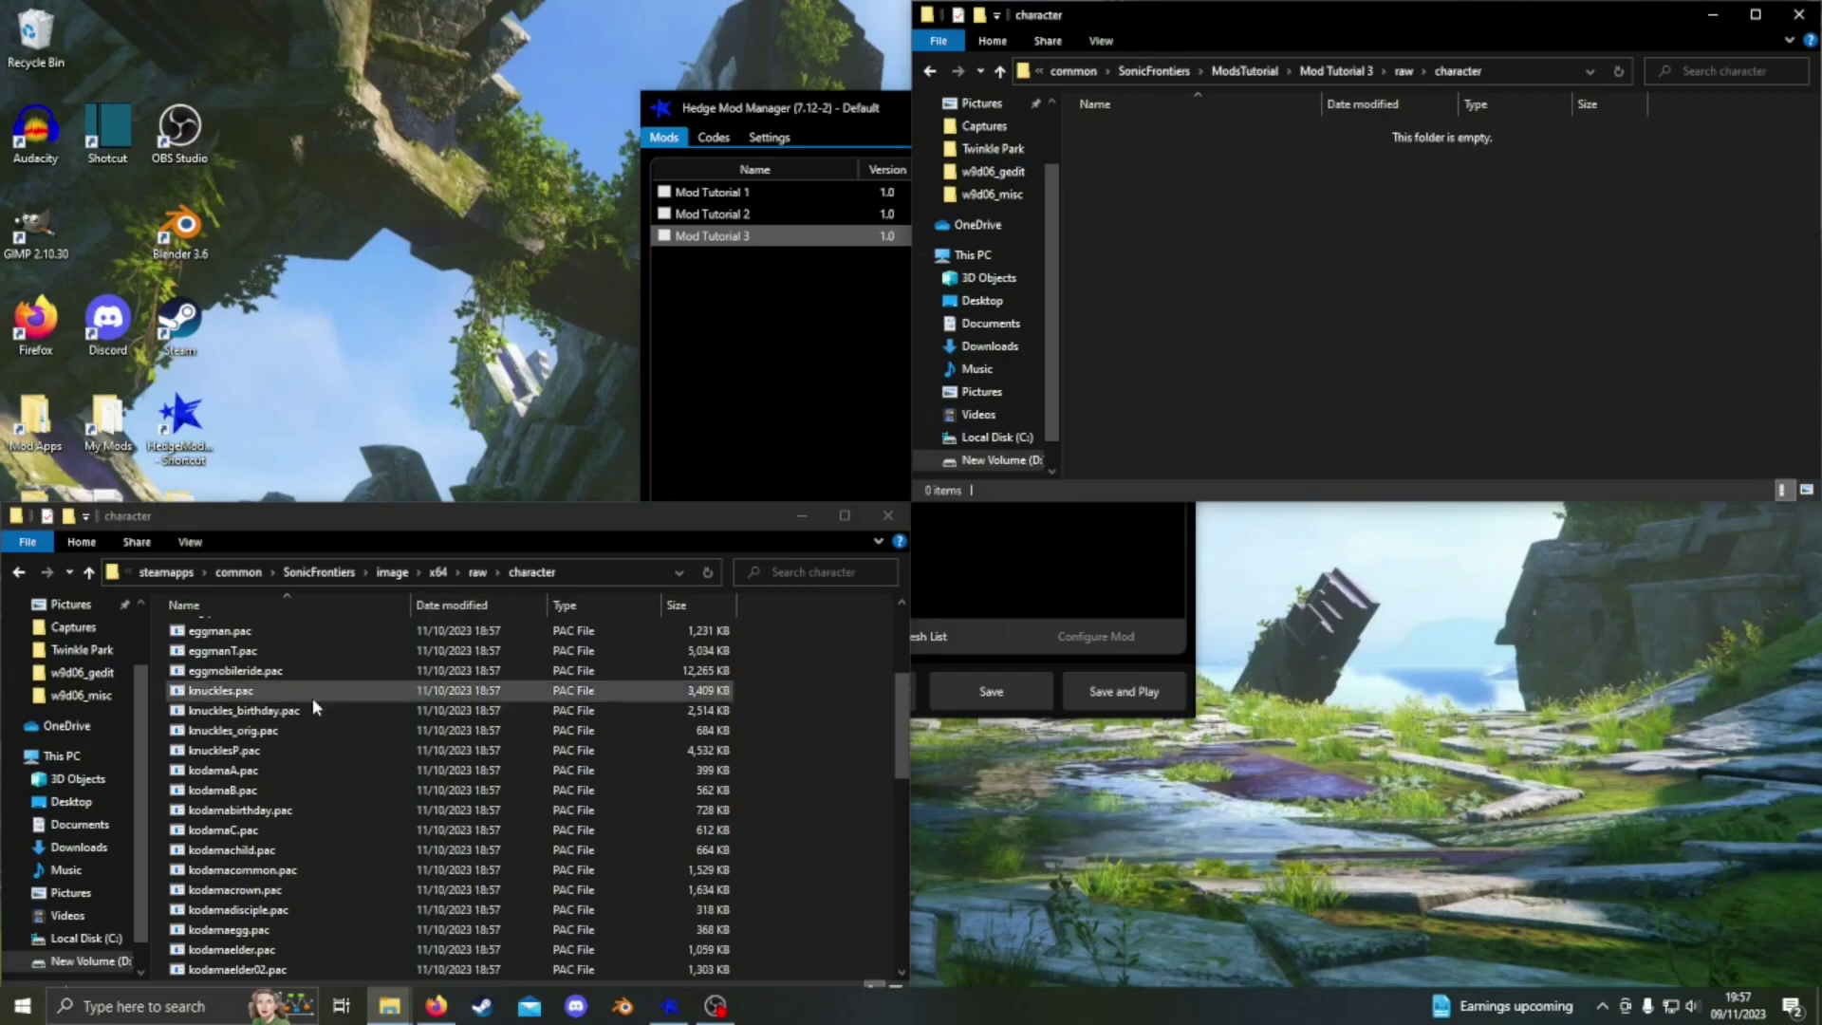
Copy sonic.pac from the game's character folder into the mod's character folder, then minimize the game folder window.
scroll(293, 730, "down", 7)
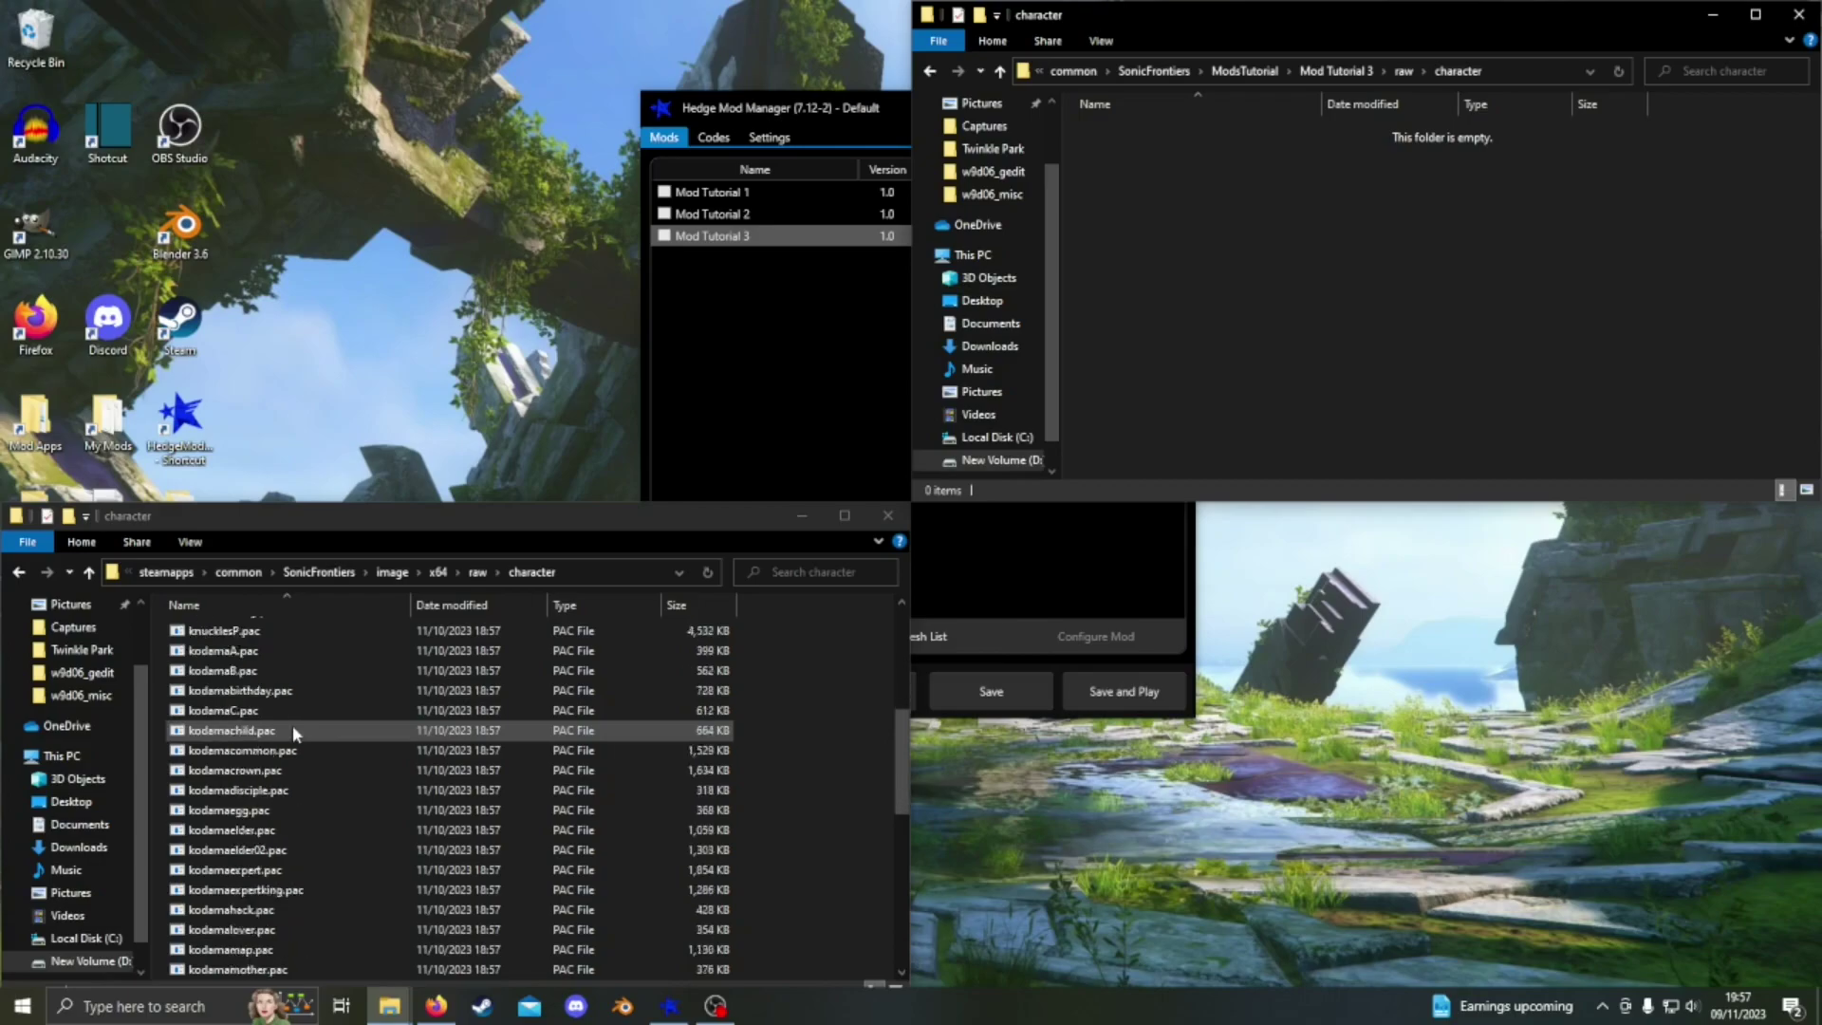
left_click(255, 890)
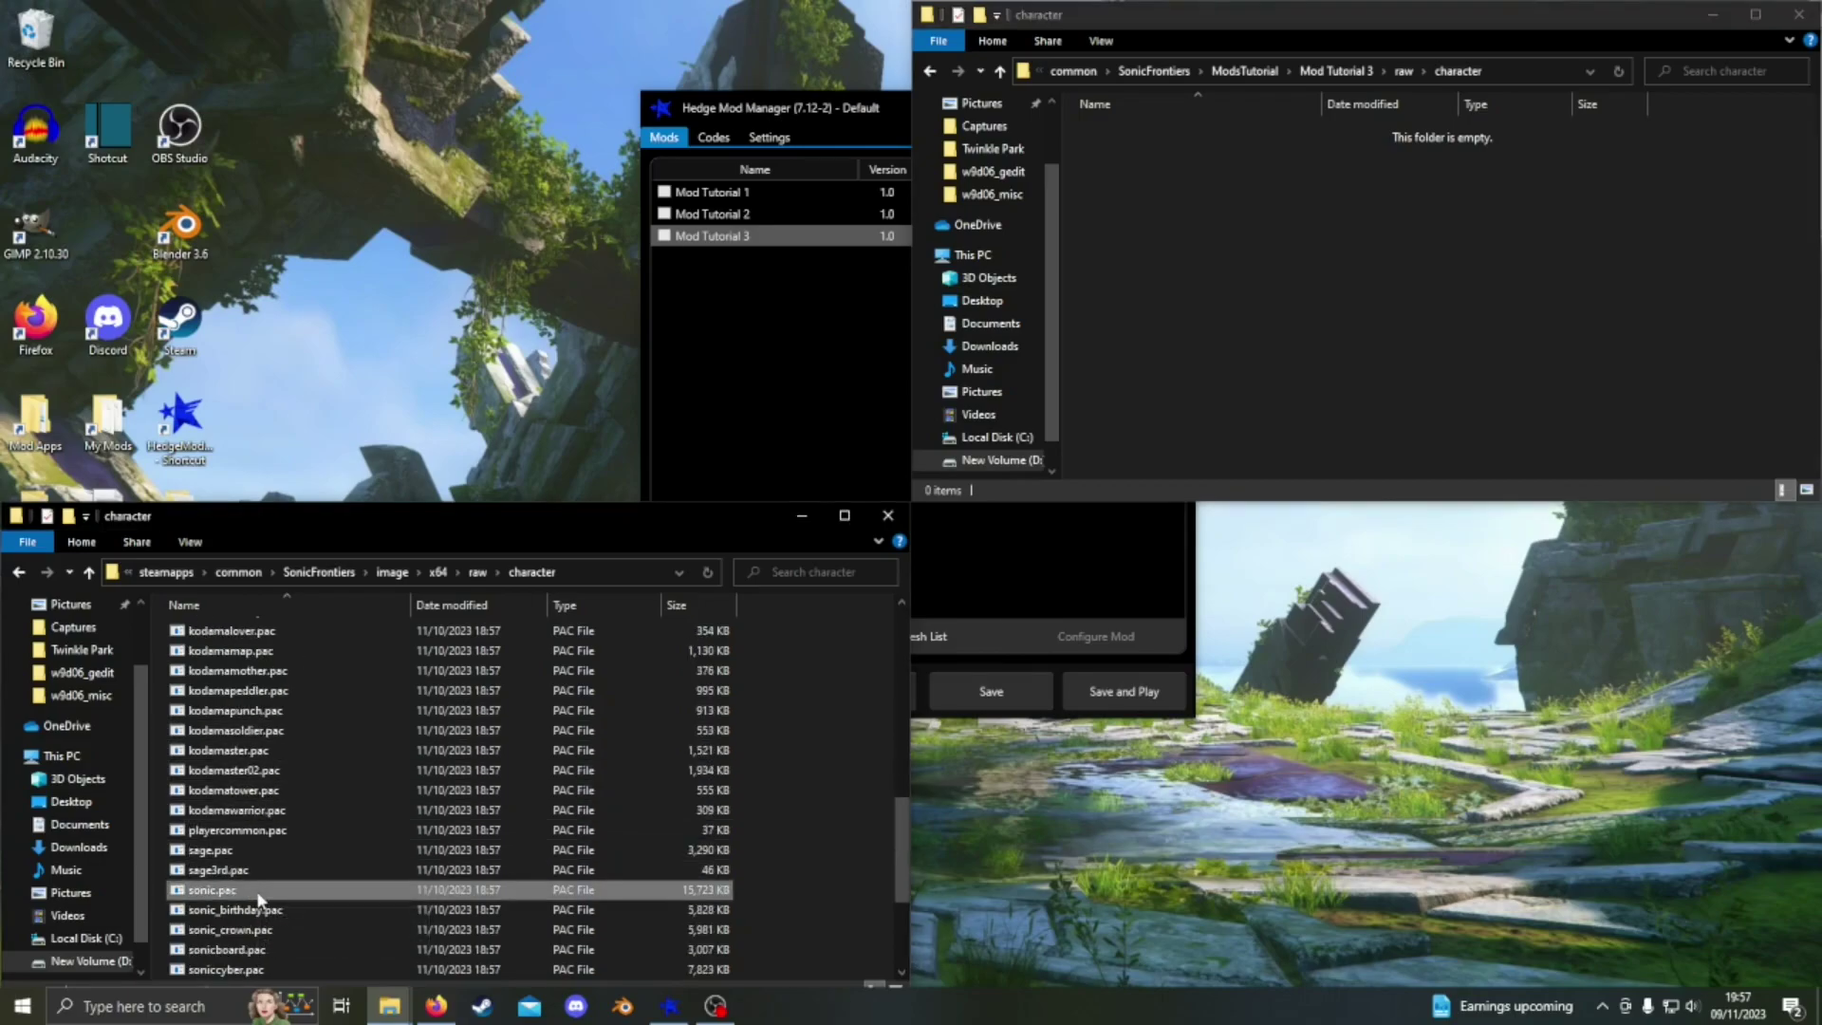
right_click(258, 892)
left_click(339, 780)
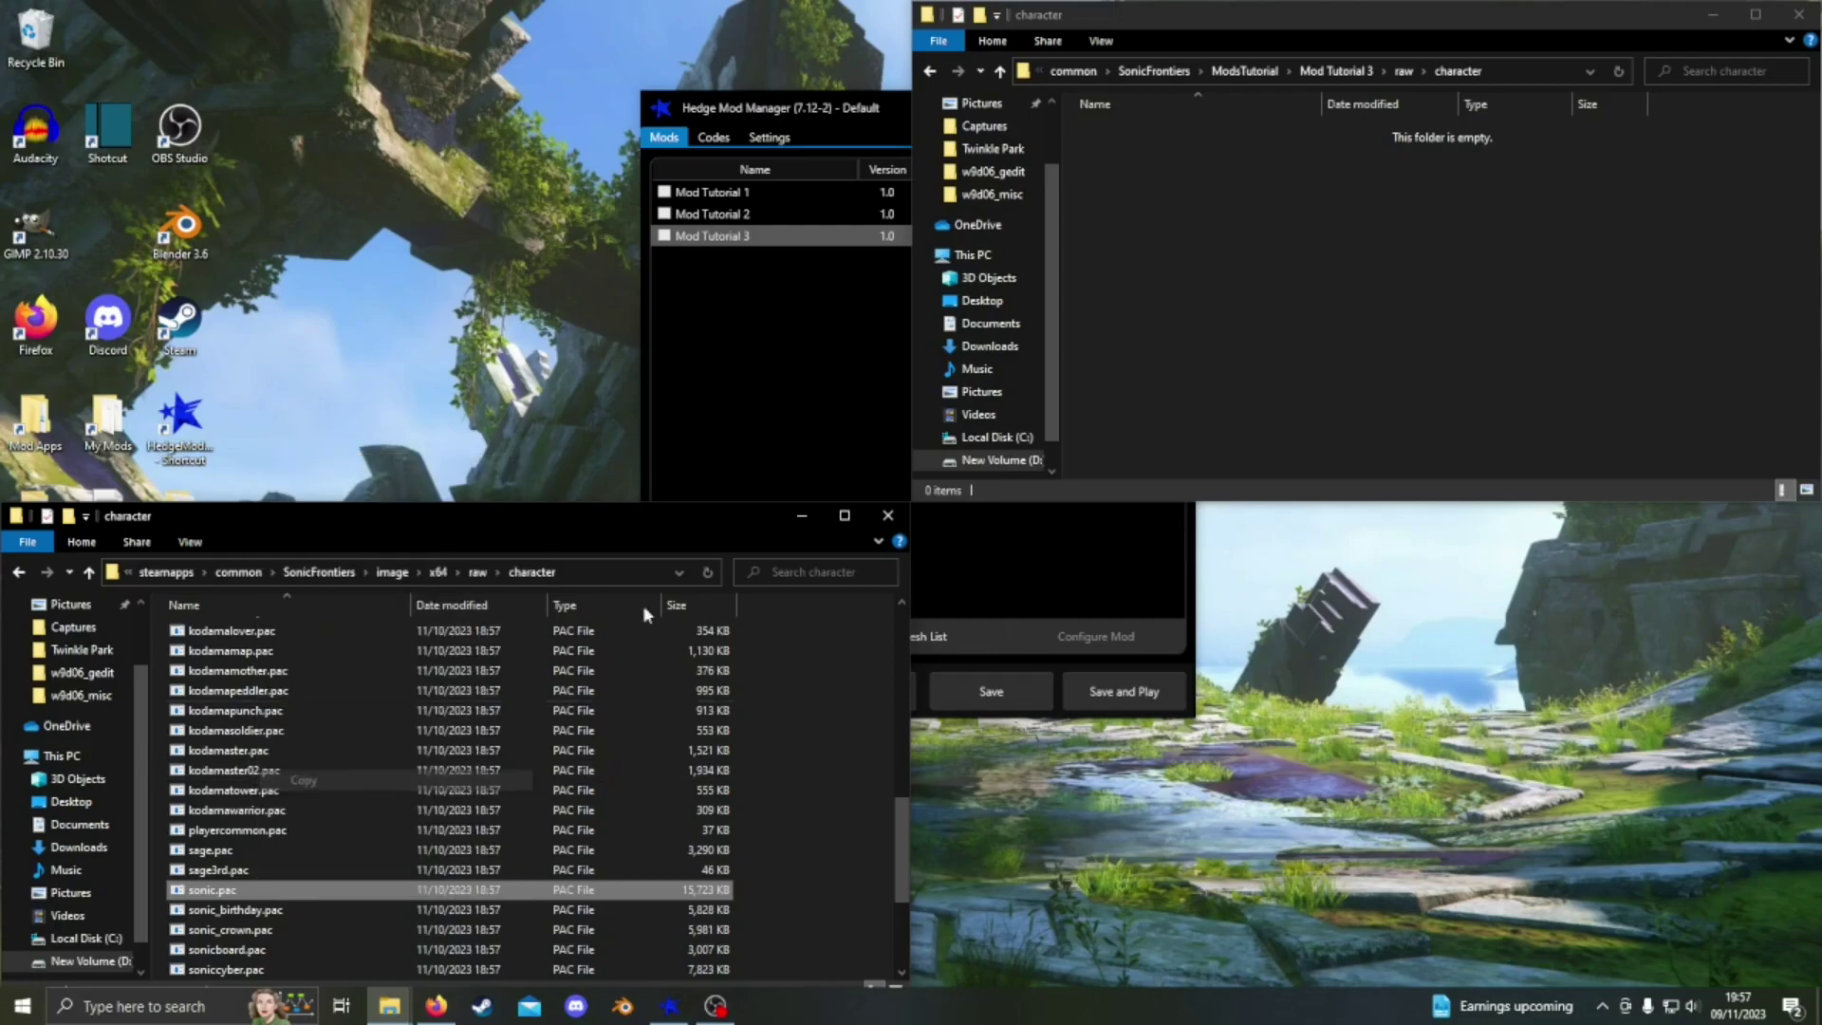
right_click(1269, 241)
left_click(1351, 375)
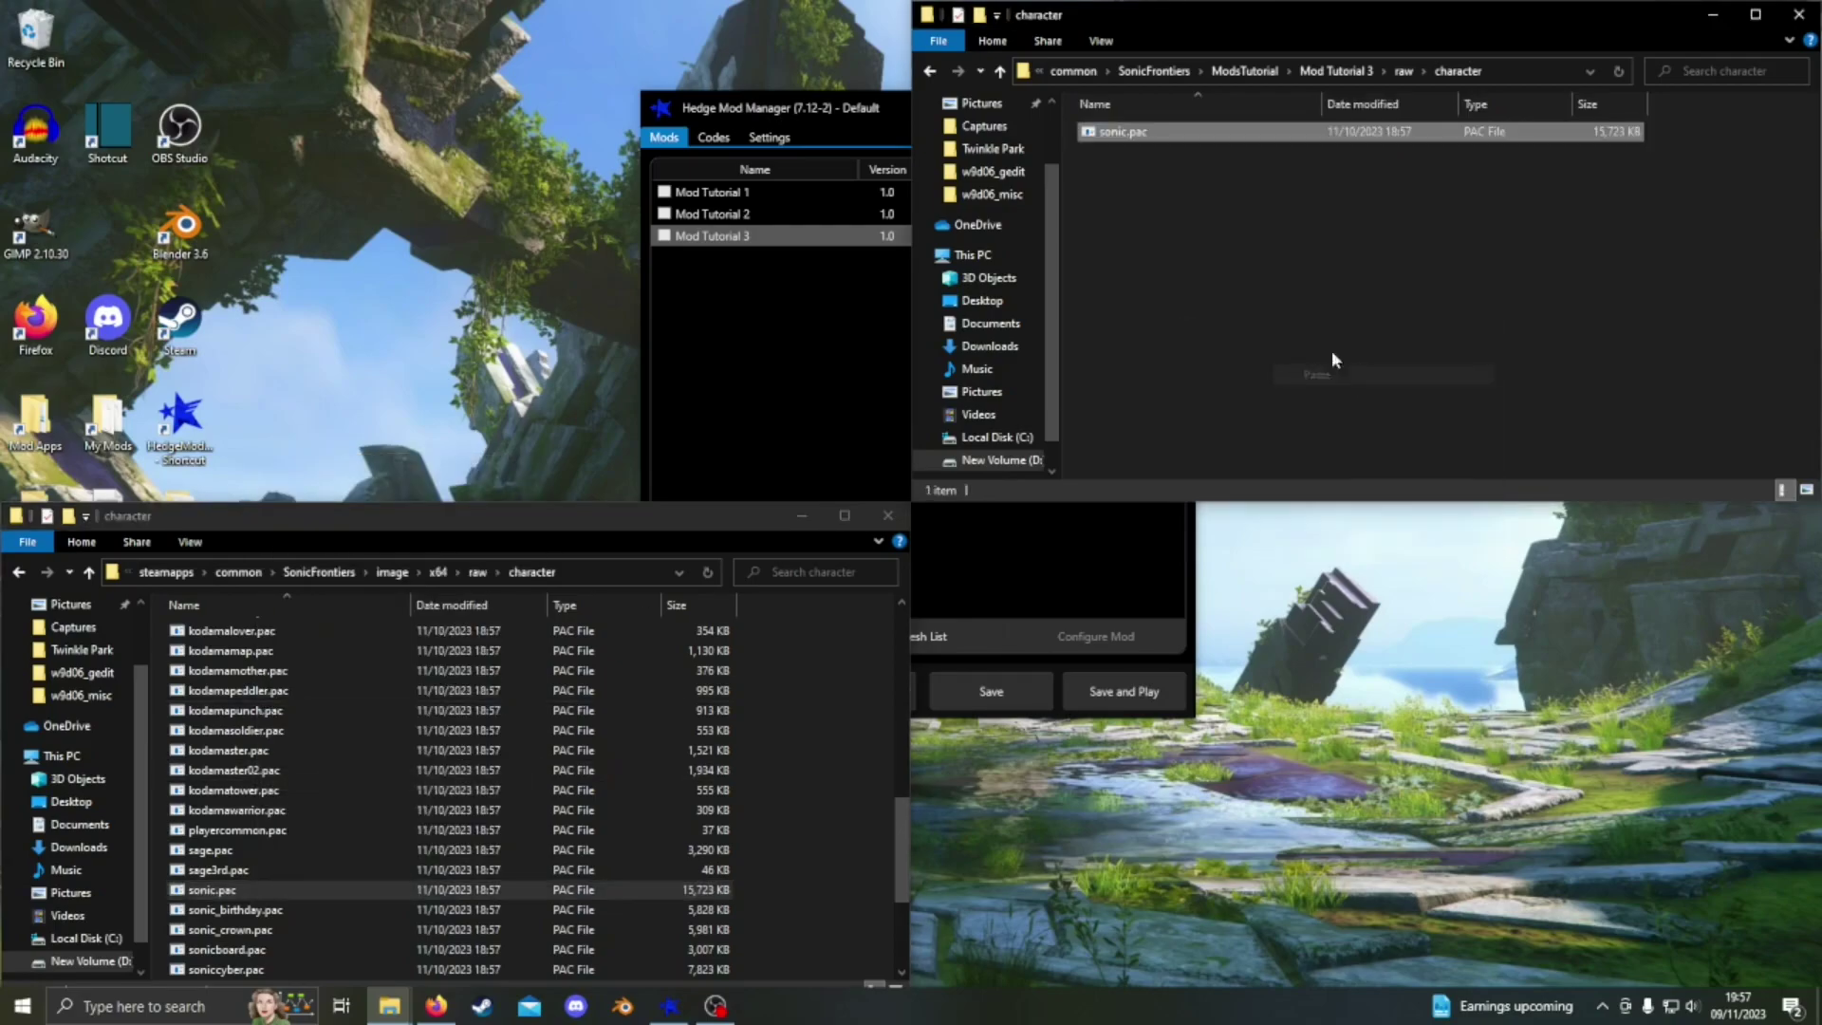
left_click(1272, 300)
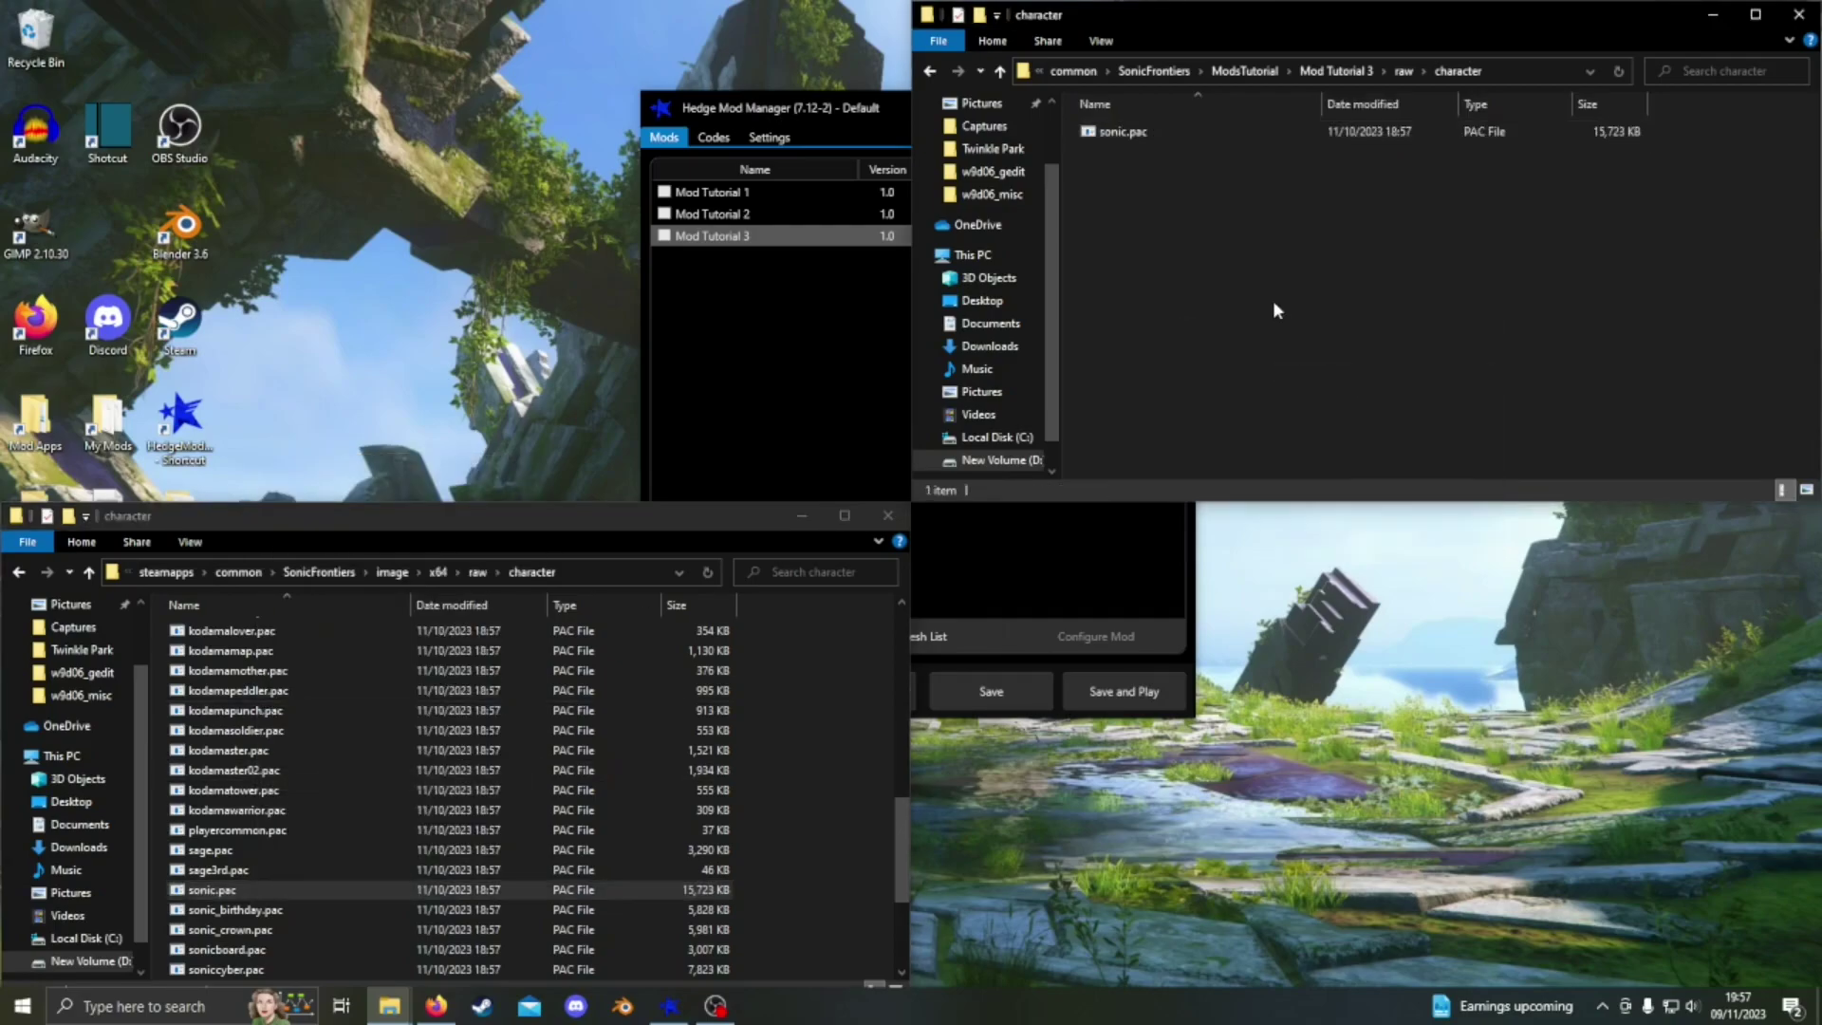
left_click(800, 517)
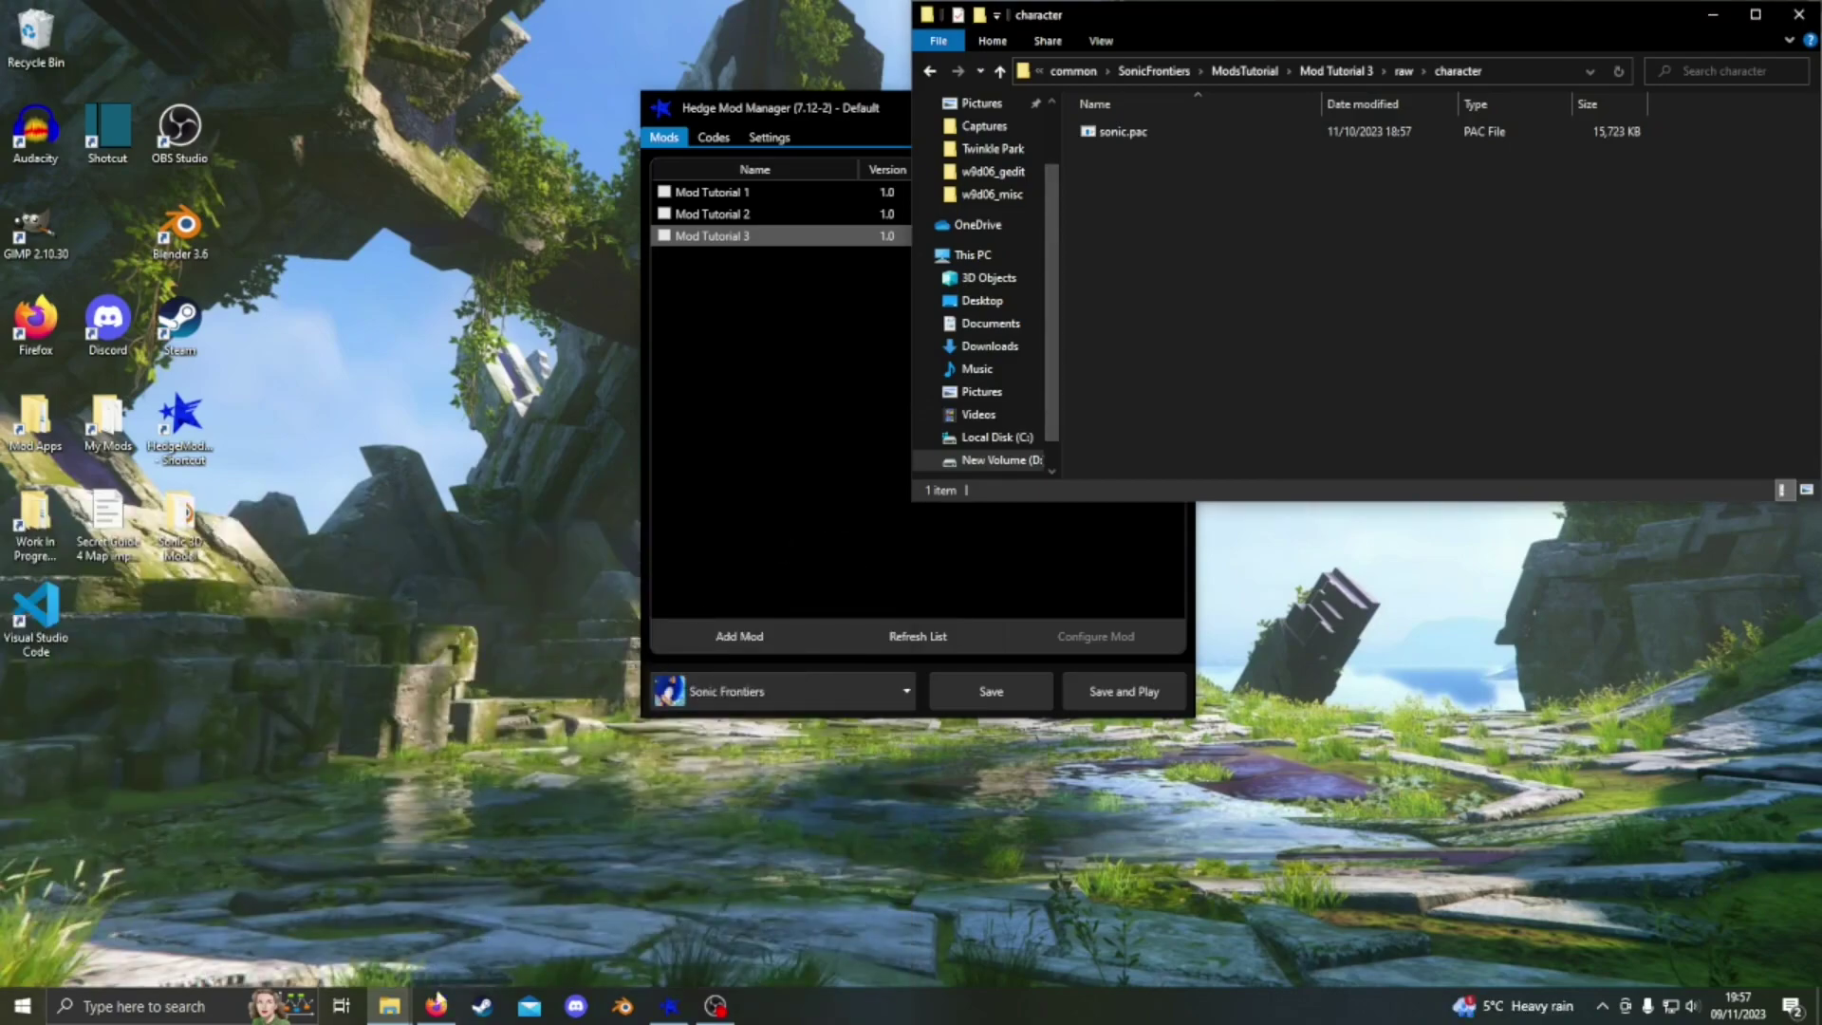
Unpack the mod's sonic.pac with the HedgeArcPack shortcut in the Tutorial Tools folder.
mouse_move(380, 1018)
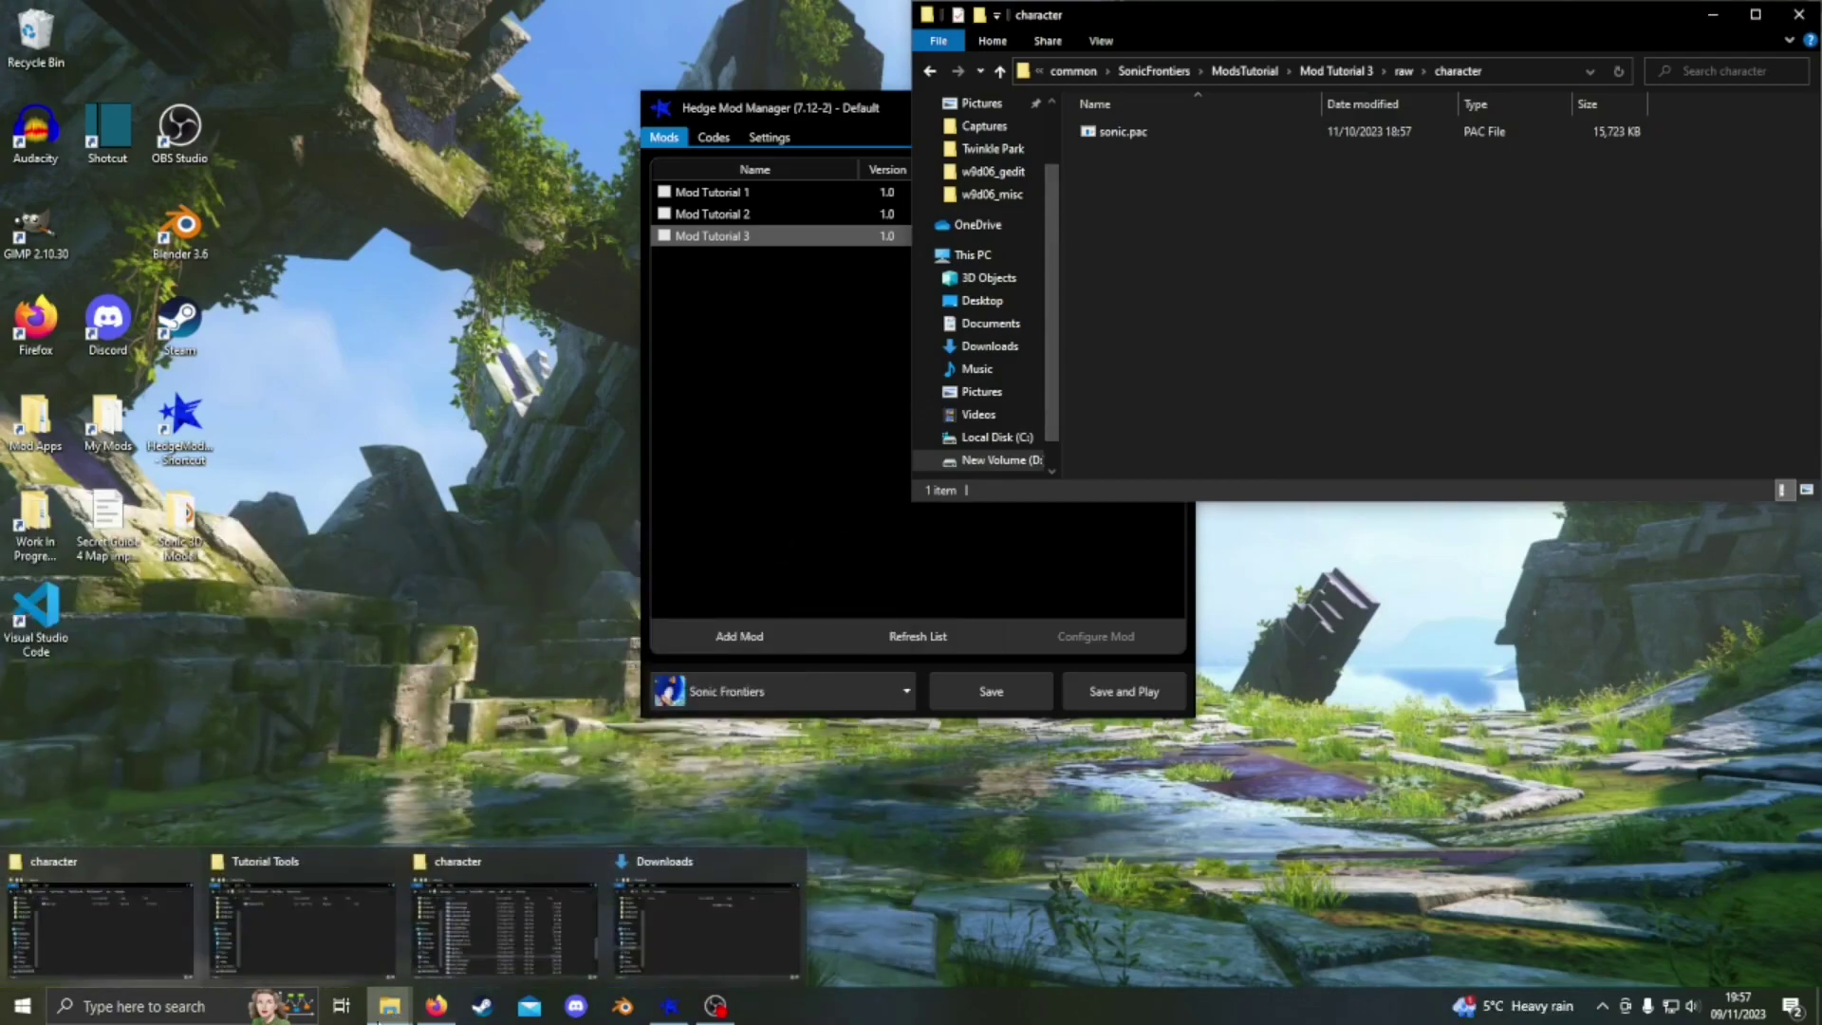
left_click(298, 931)
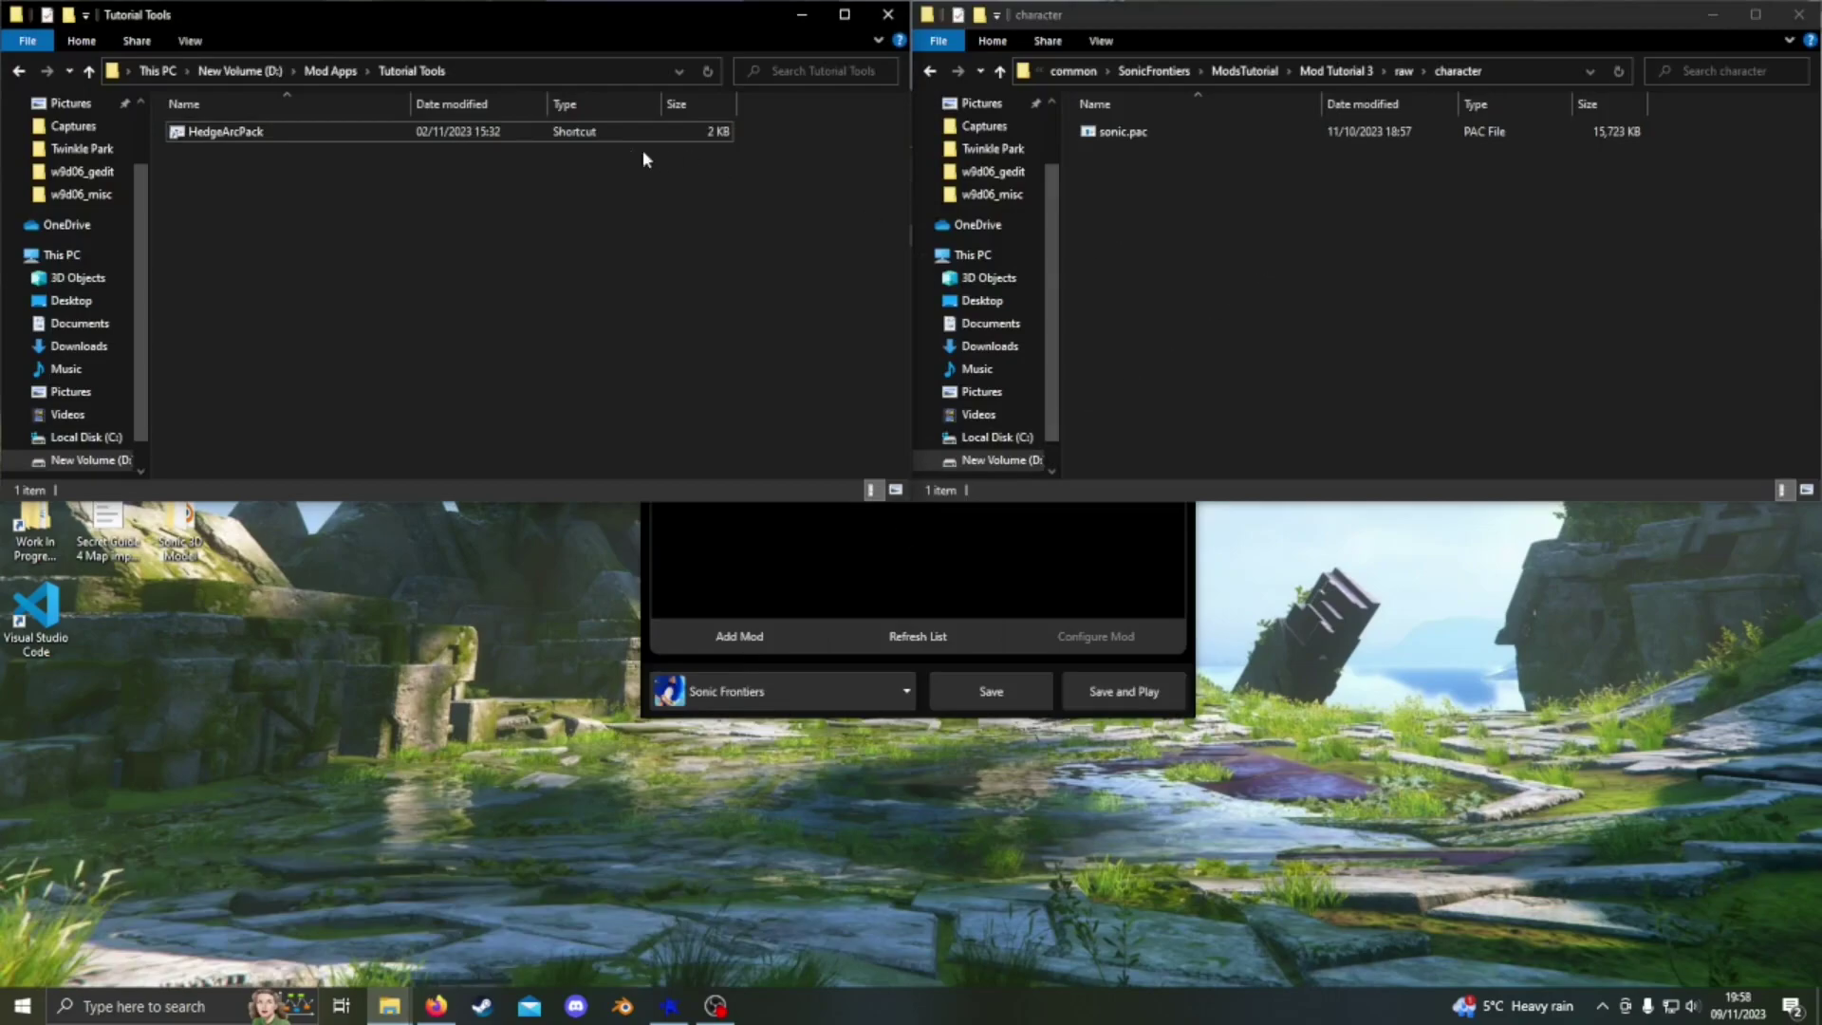
left_click_drag(1176, 135, 521, 140)
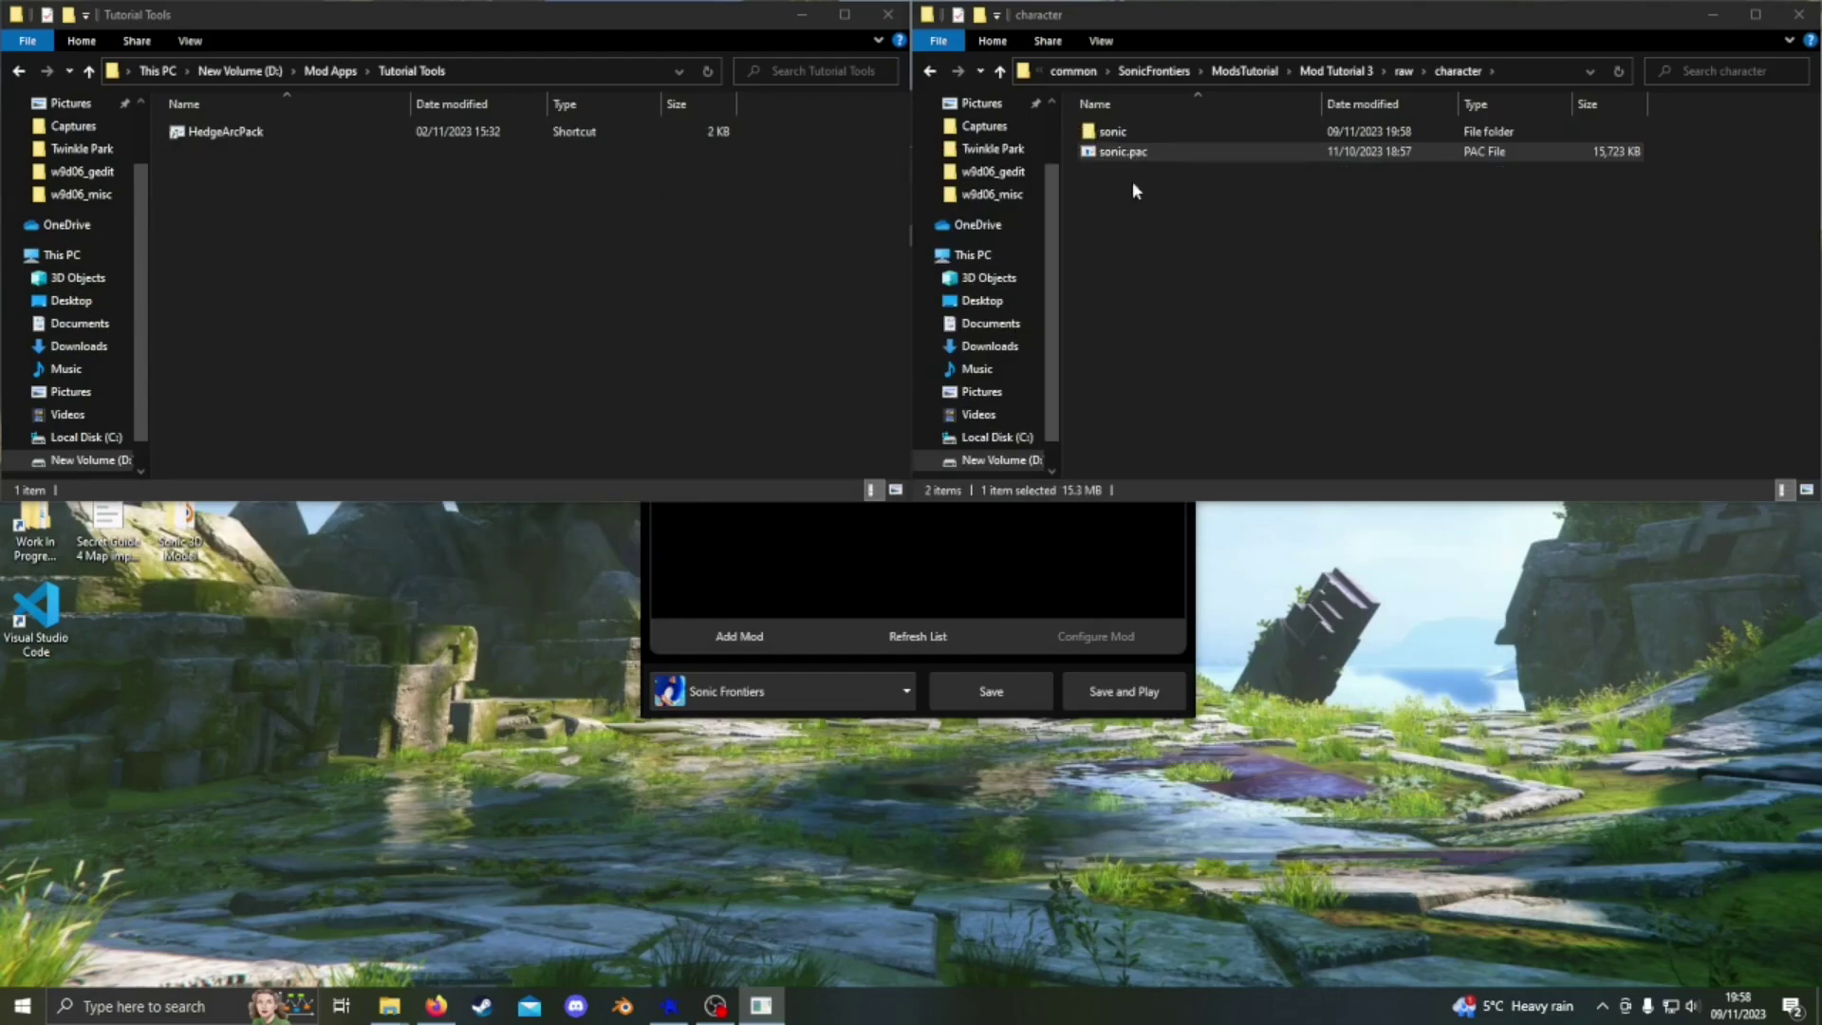
Display the extracted sonic folder's files as large icons and find the chr_sonic_fur DDS textures.
double_click(1175, 133)
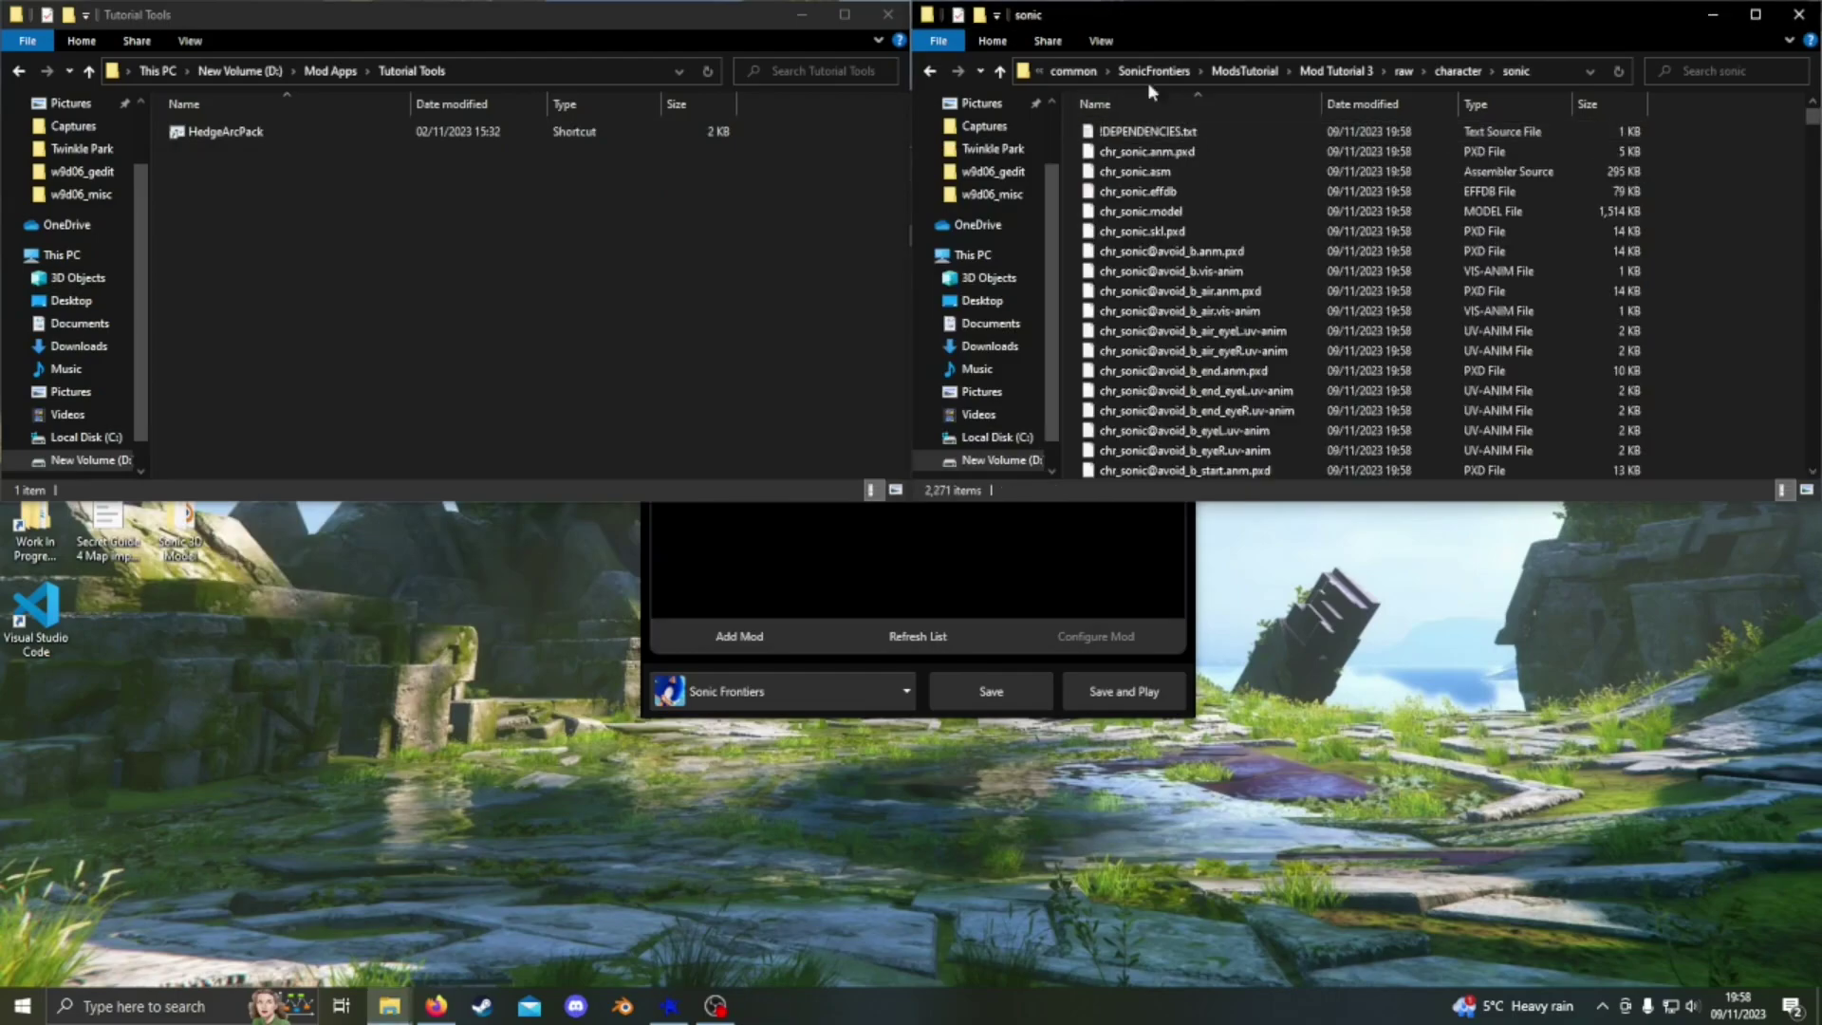
left_click(1091, 42)
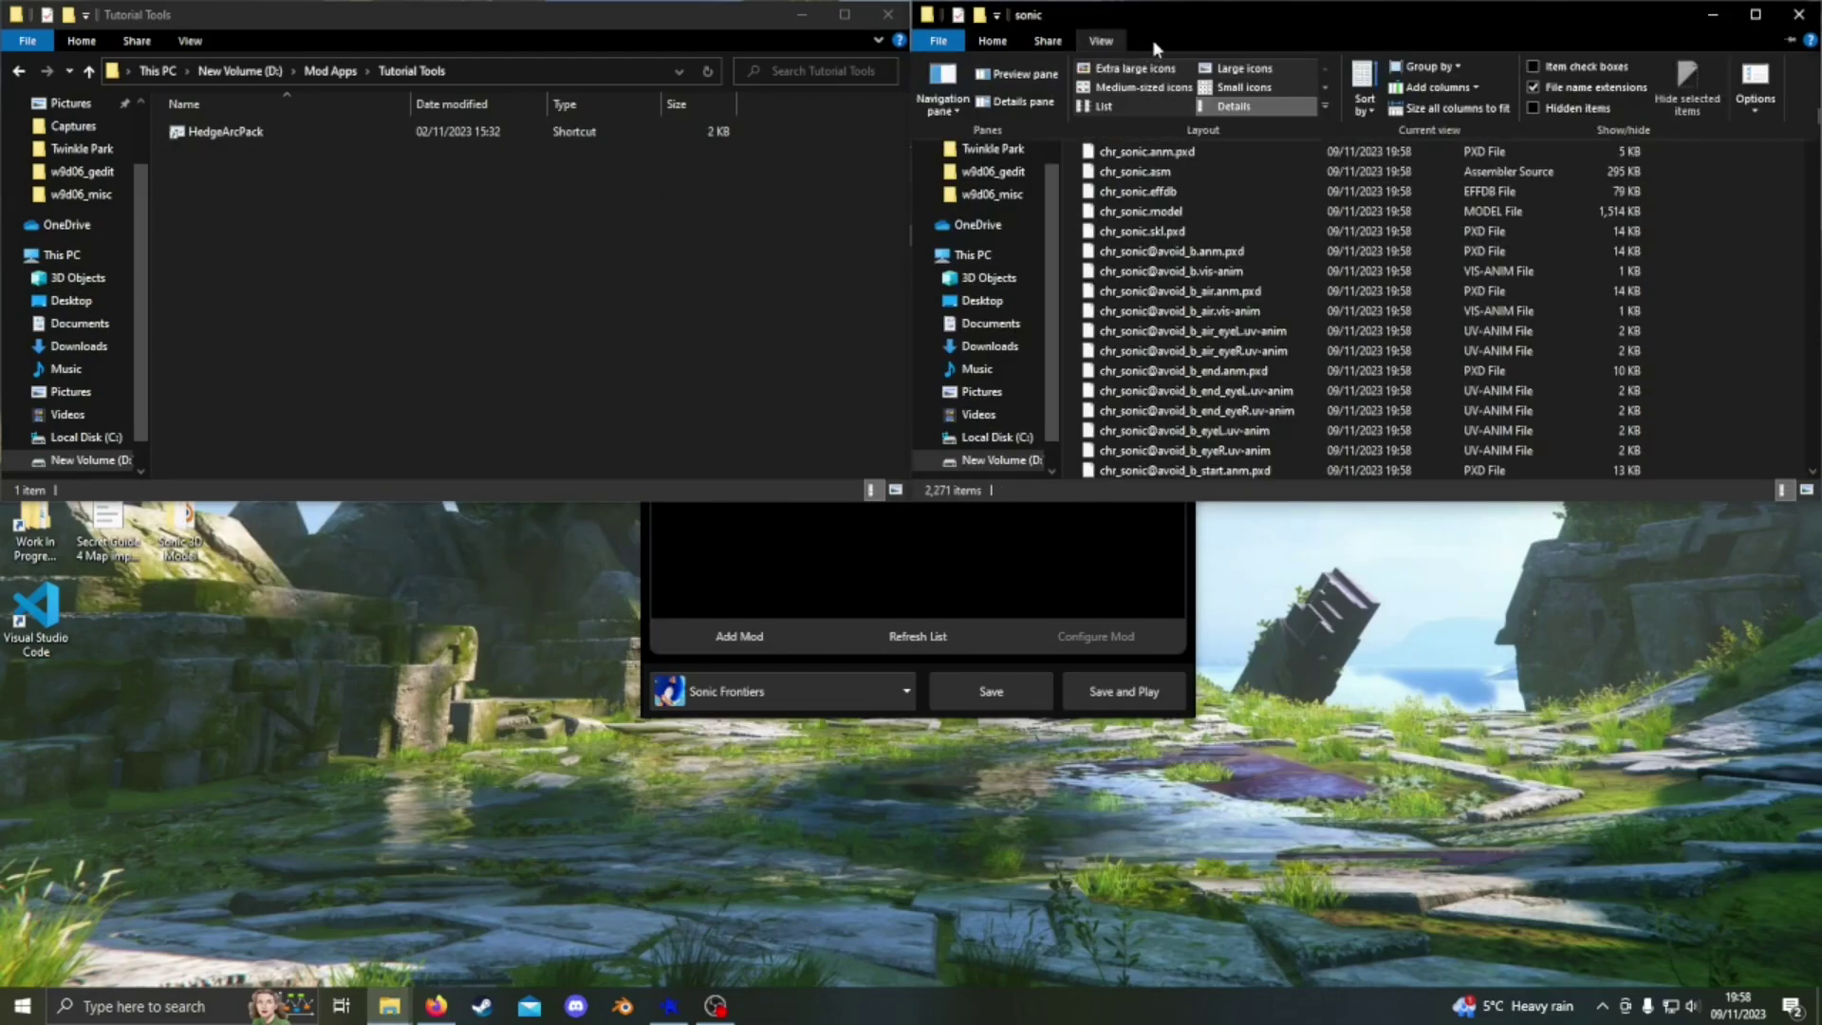
left_click(1241, 69)
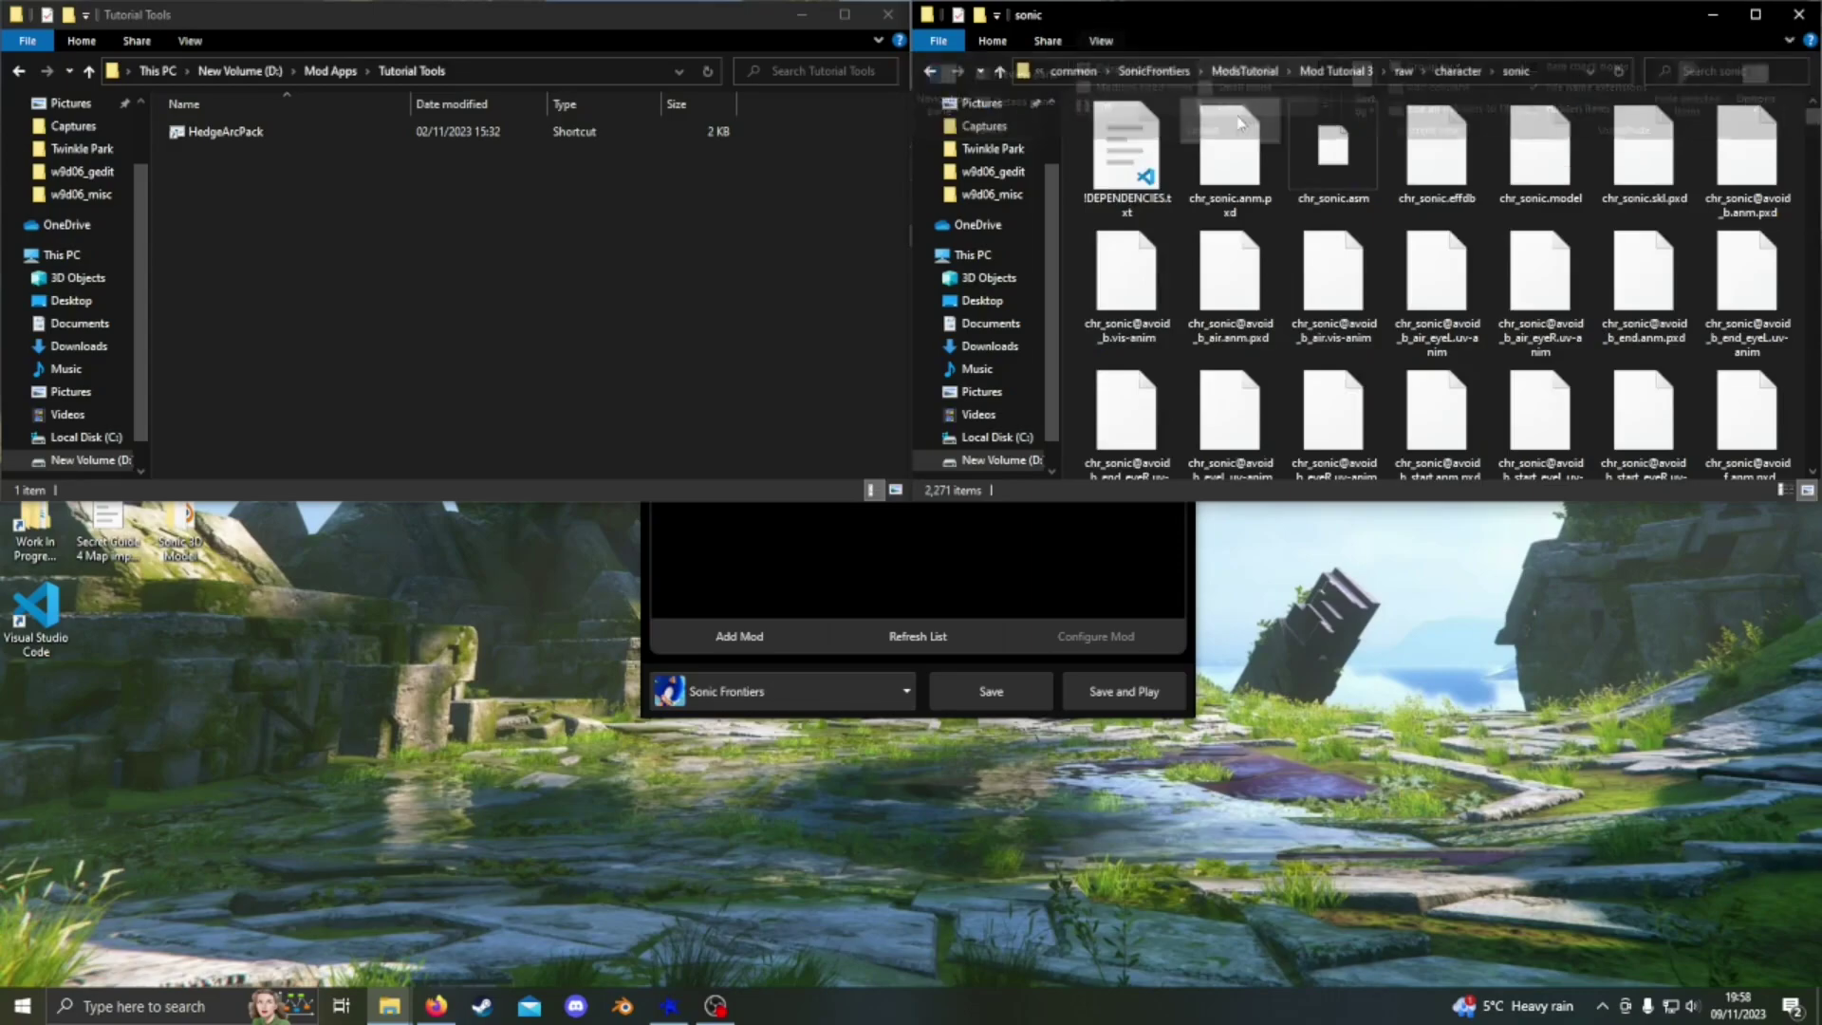
scroll(1424, 246, "down", 10)
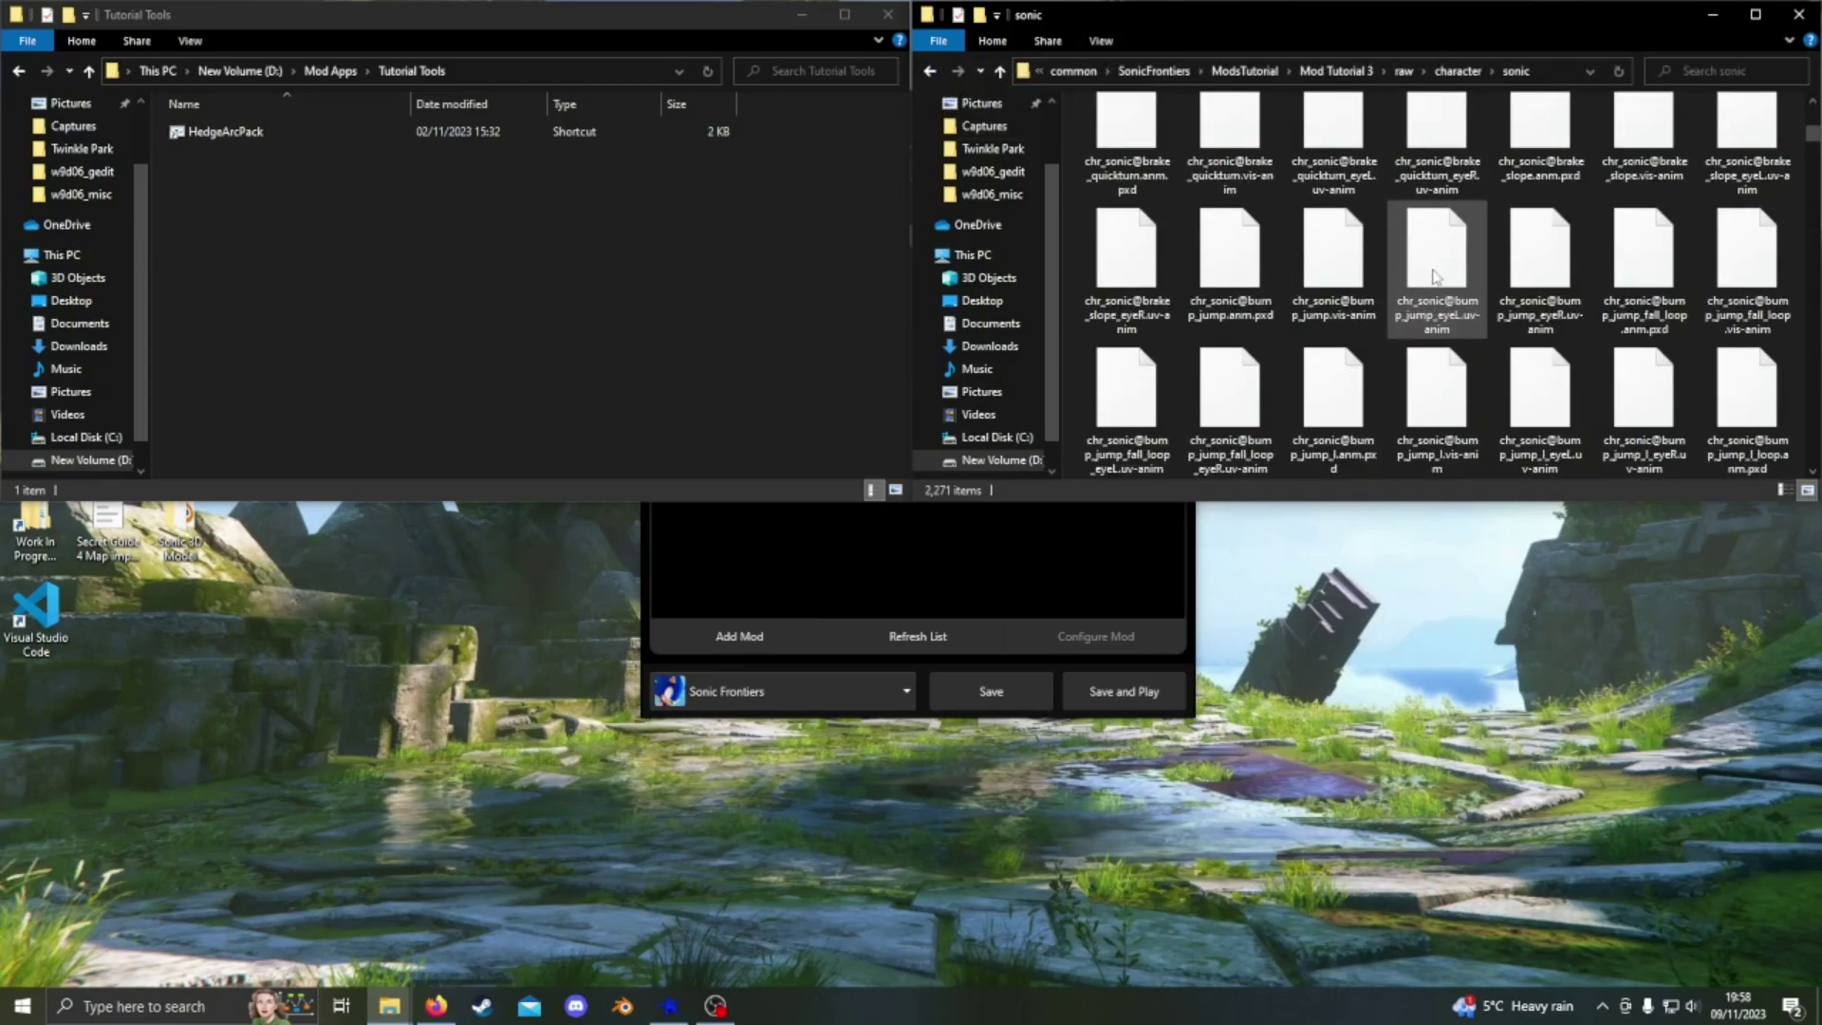
left_click_drag(1812, 136, 1805, 410)
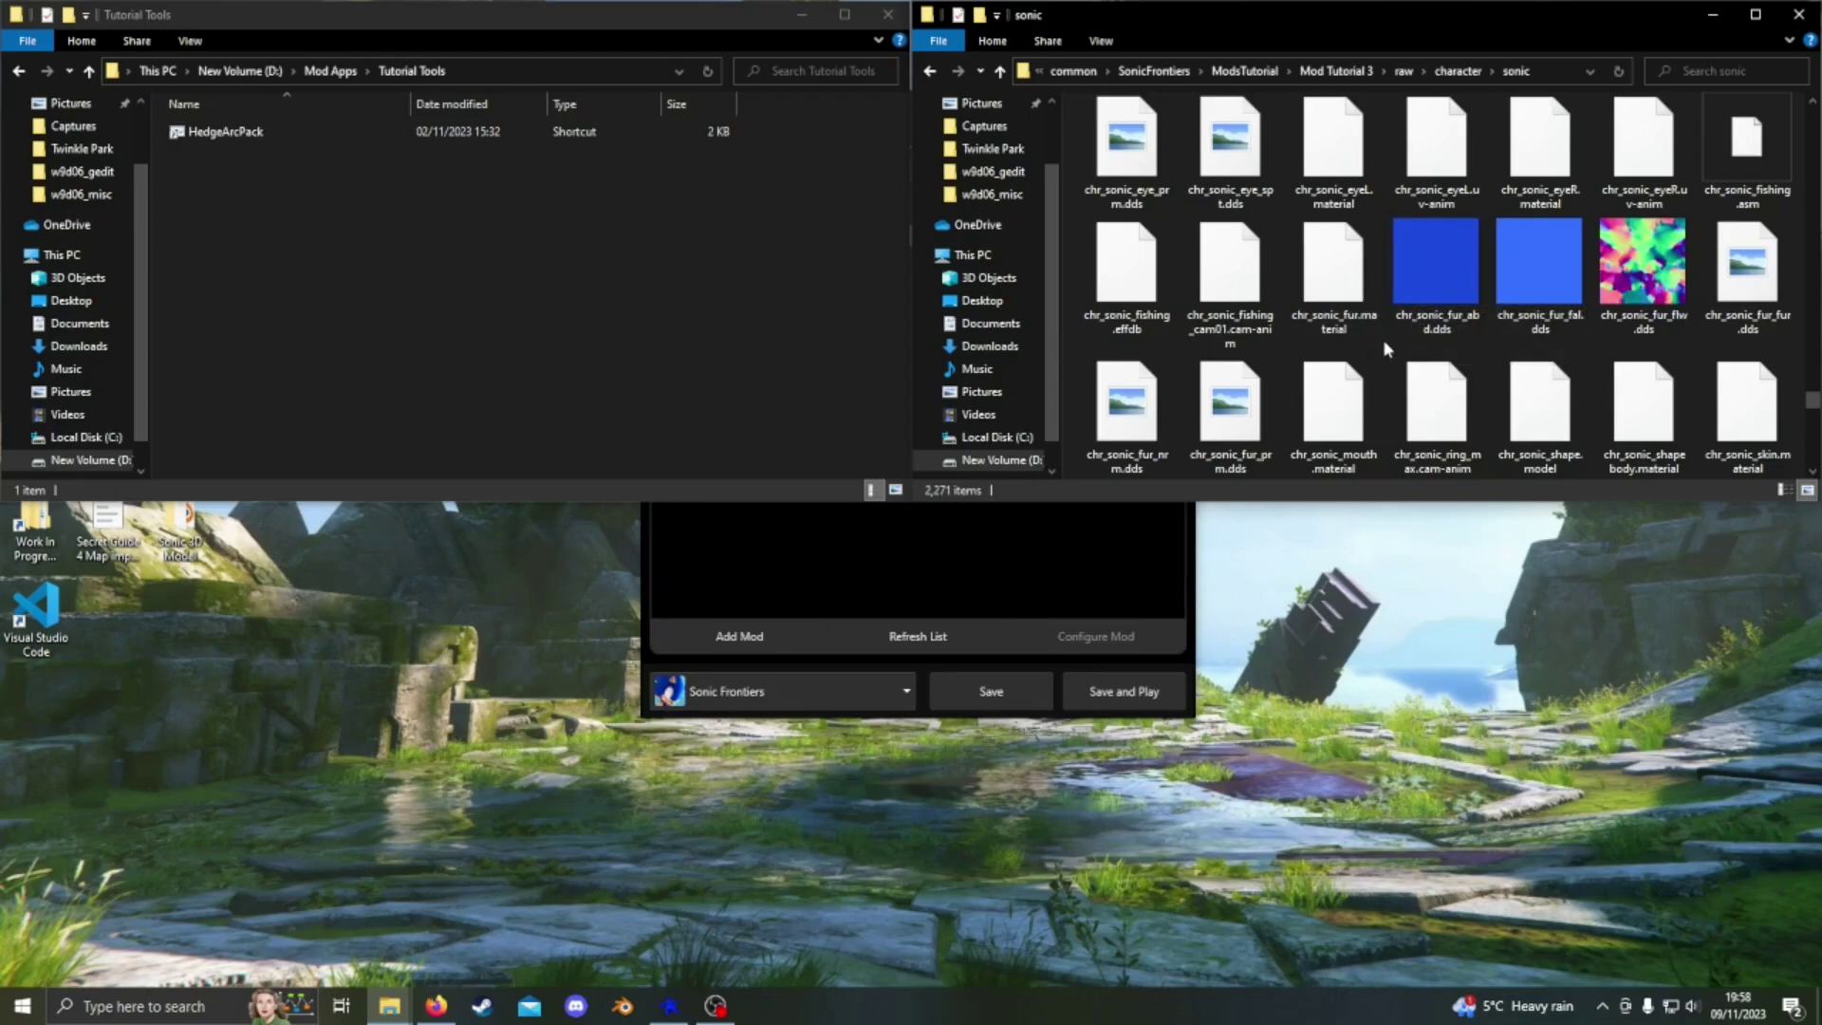
Switch to Firefox and download the free paint.net 5.0.11 installer from getpaint.net through the dotPDN mirror.
left_click(438, 1008)
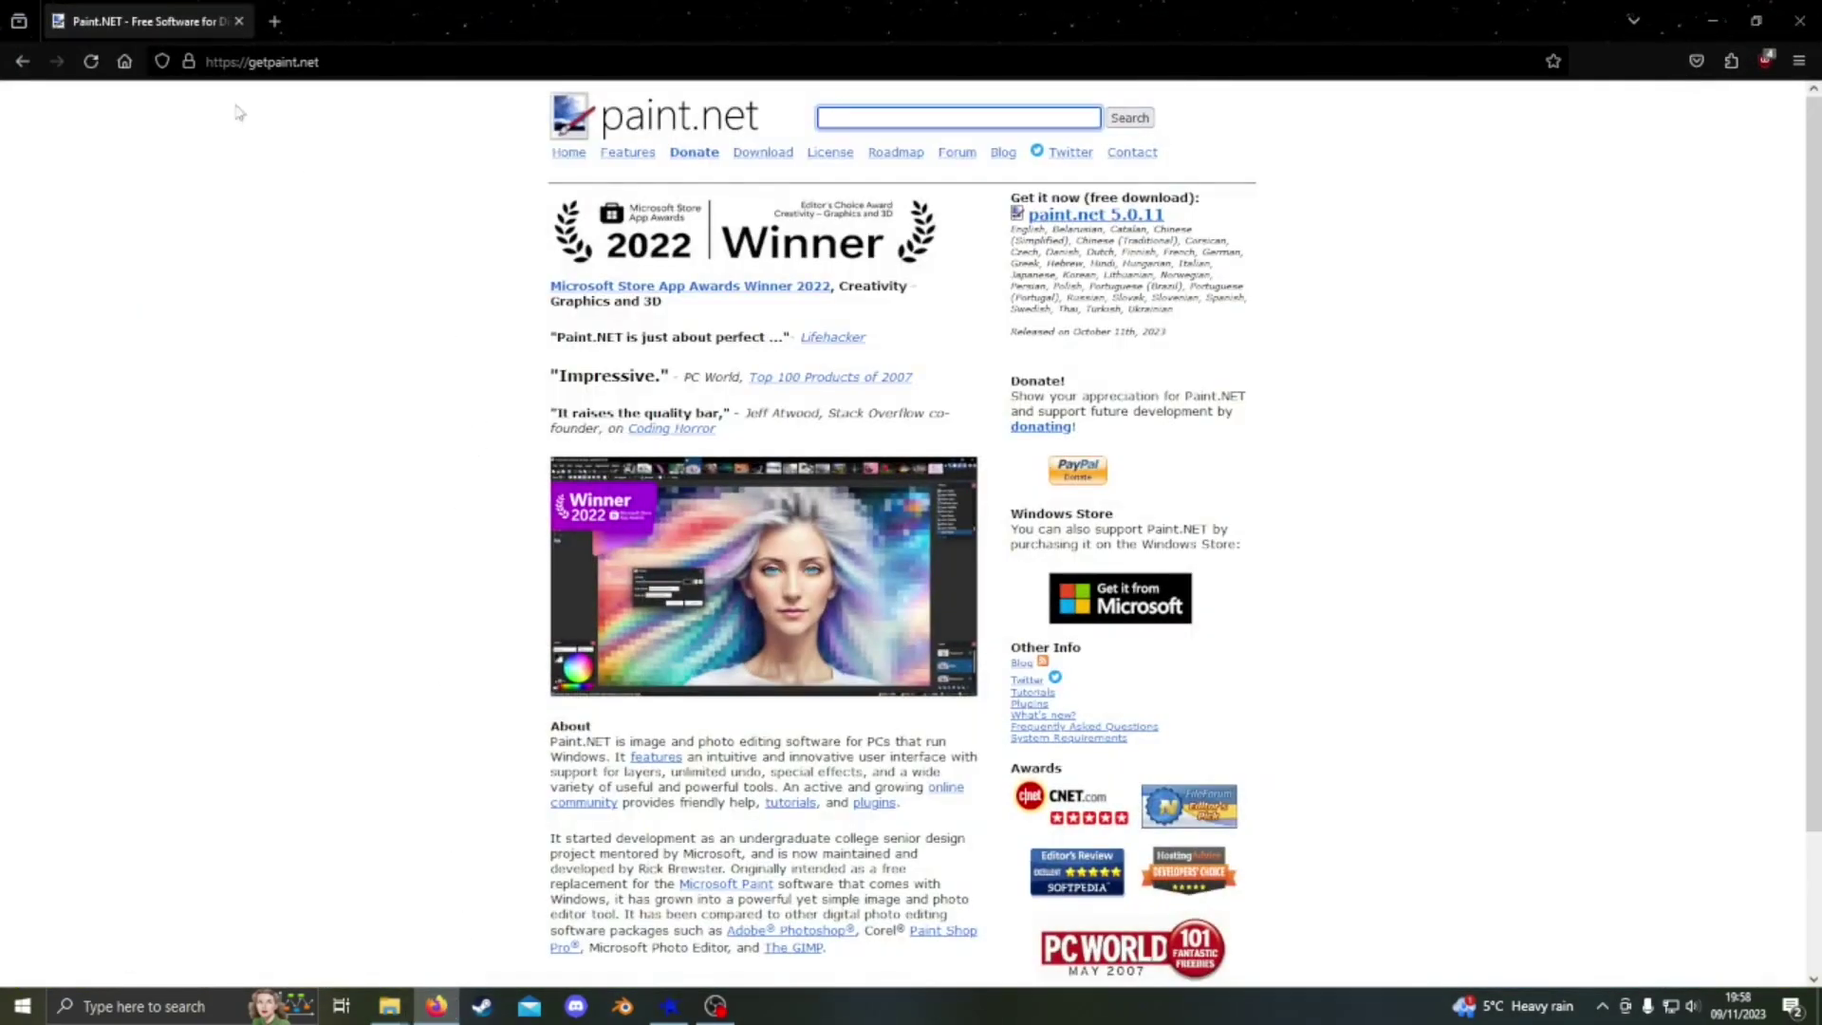
left_click(236, 61)
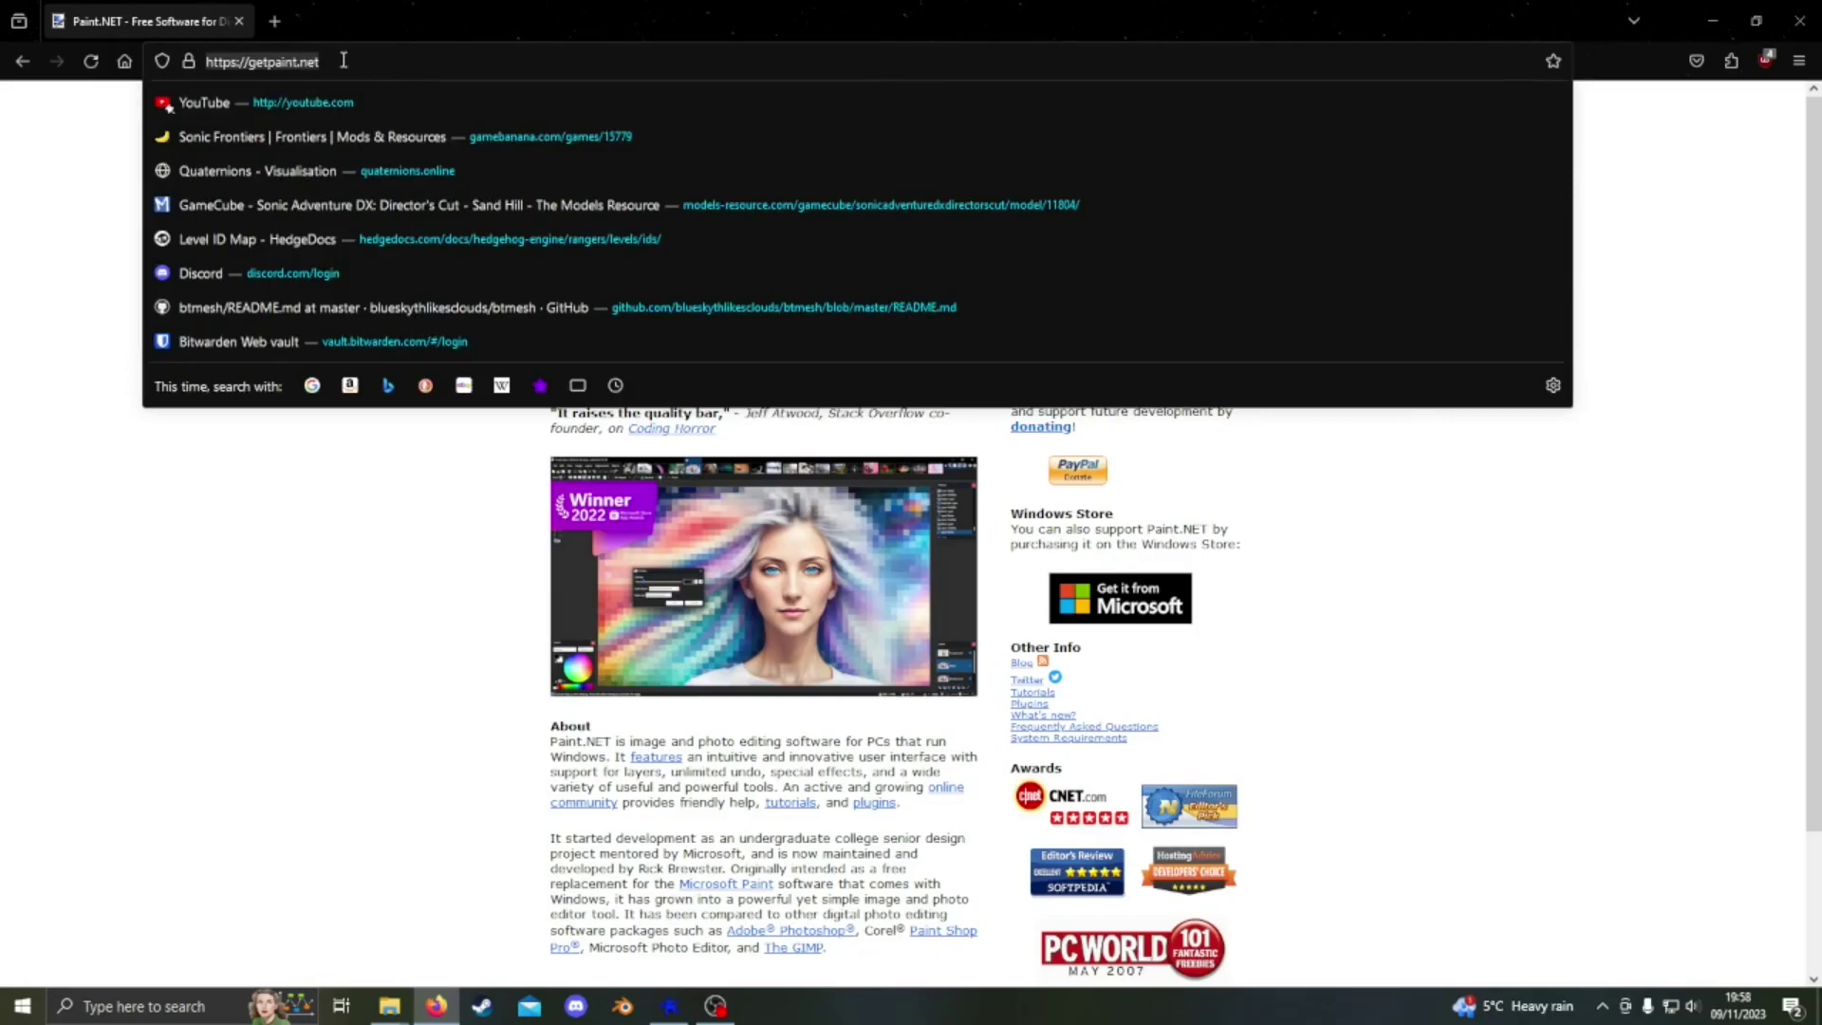
left_click(48, 288)
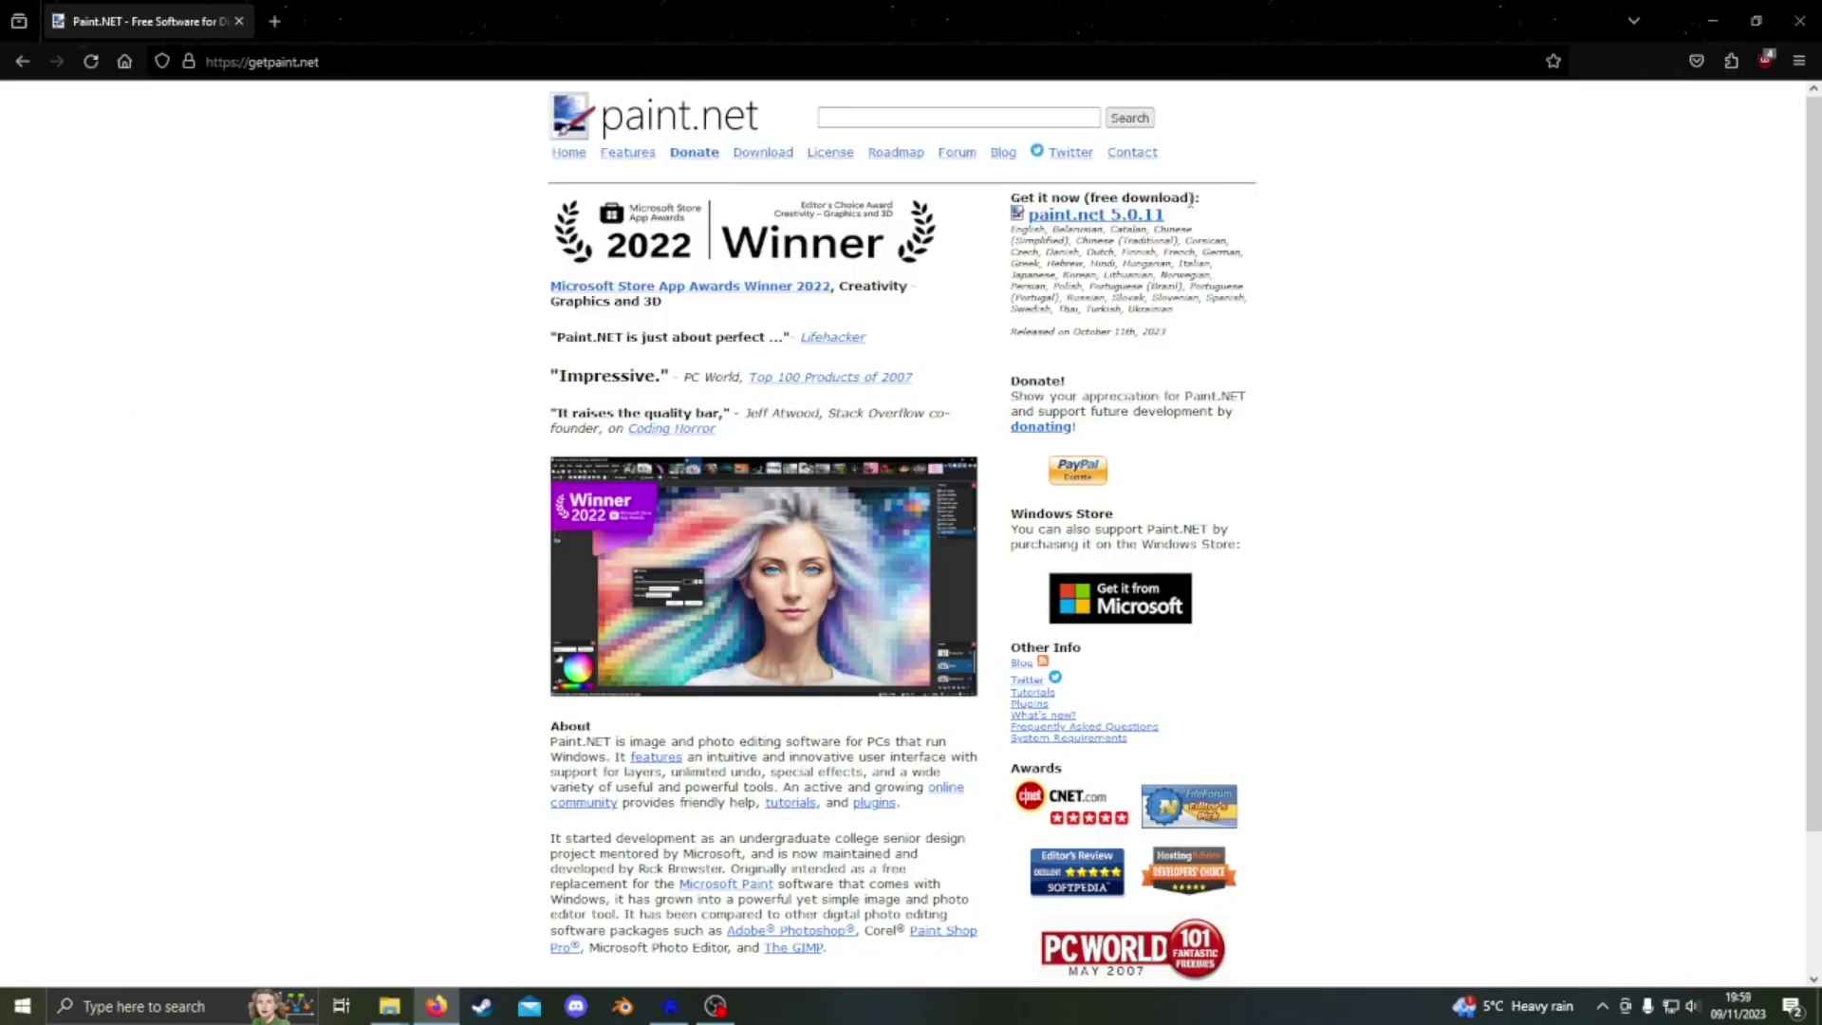
left_click(1129, 216)
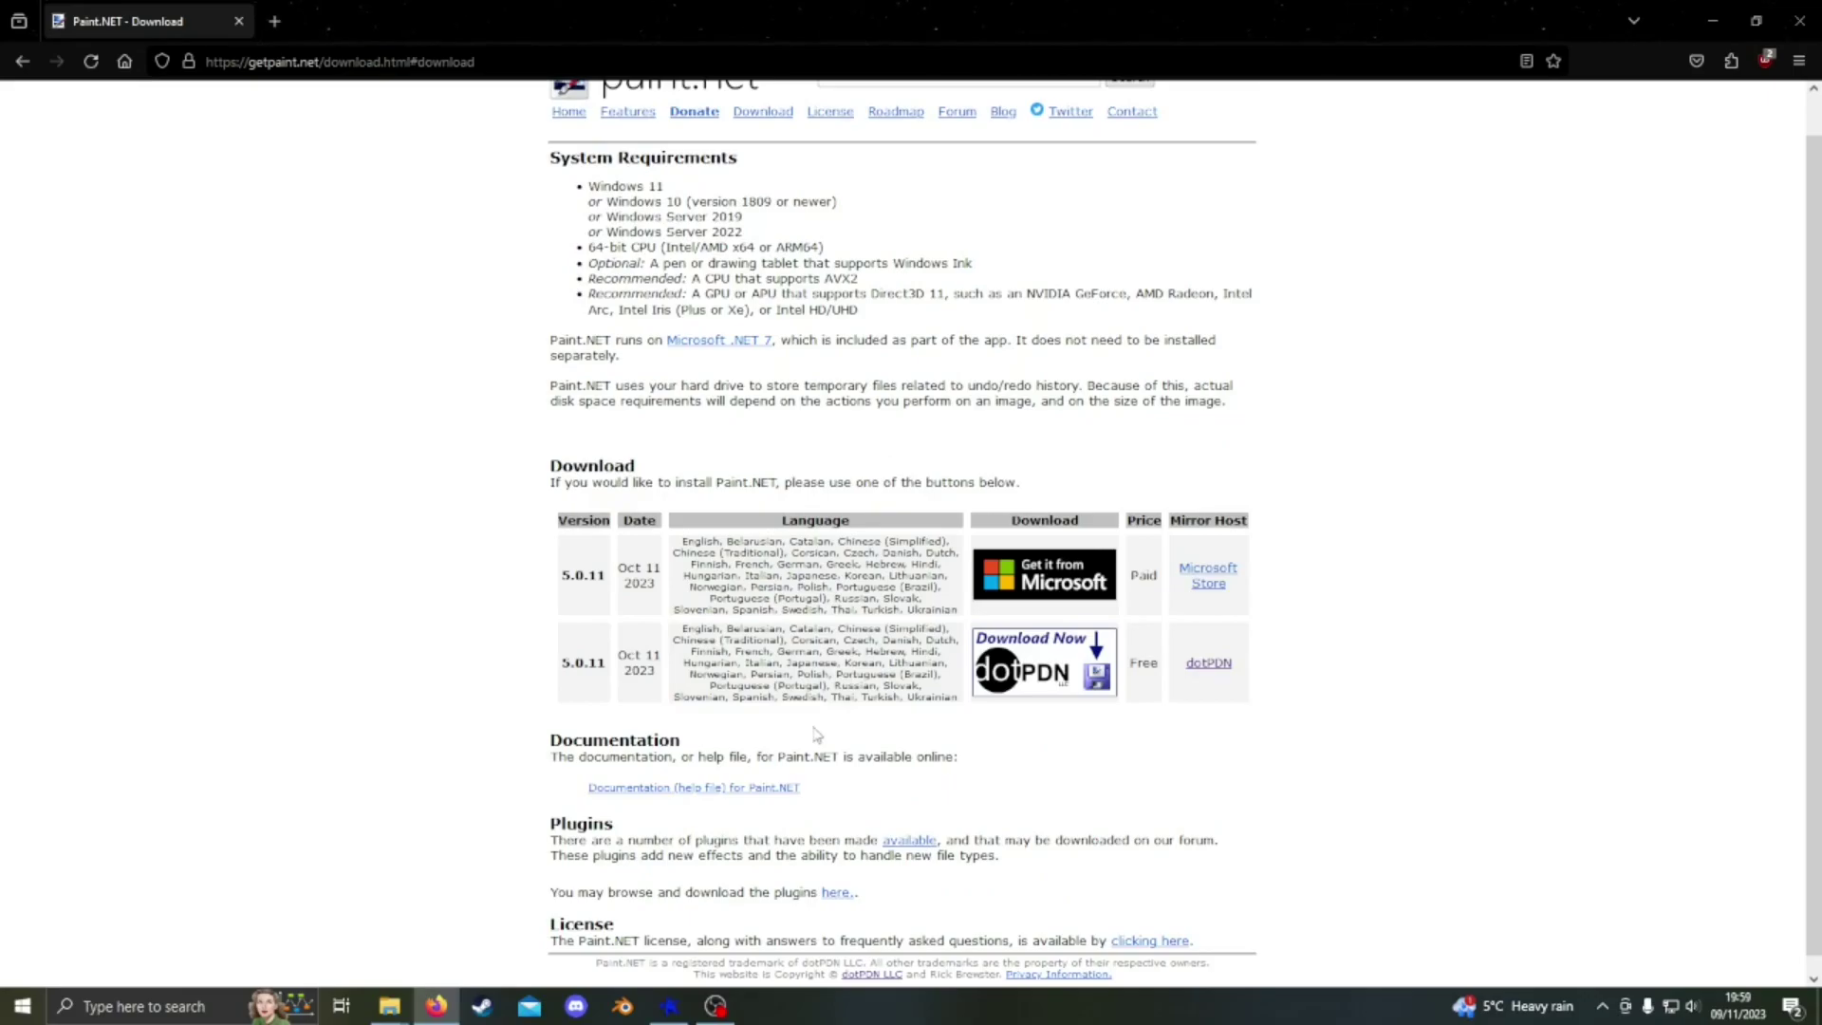
left_click(1030, 672)
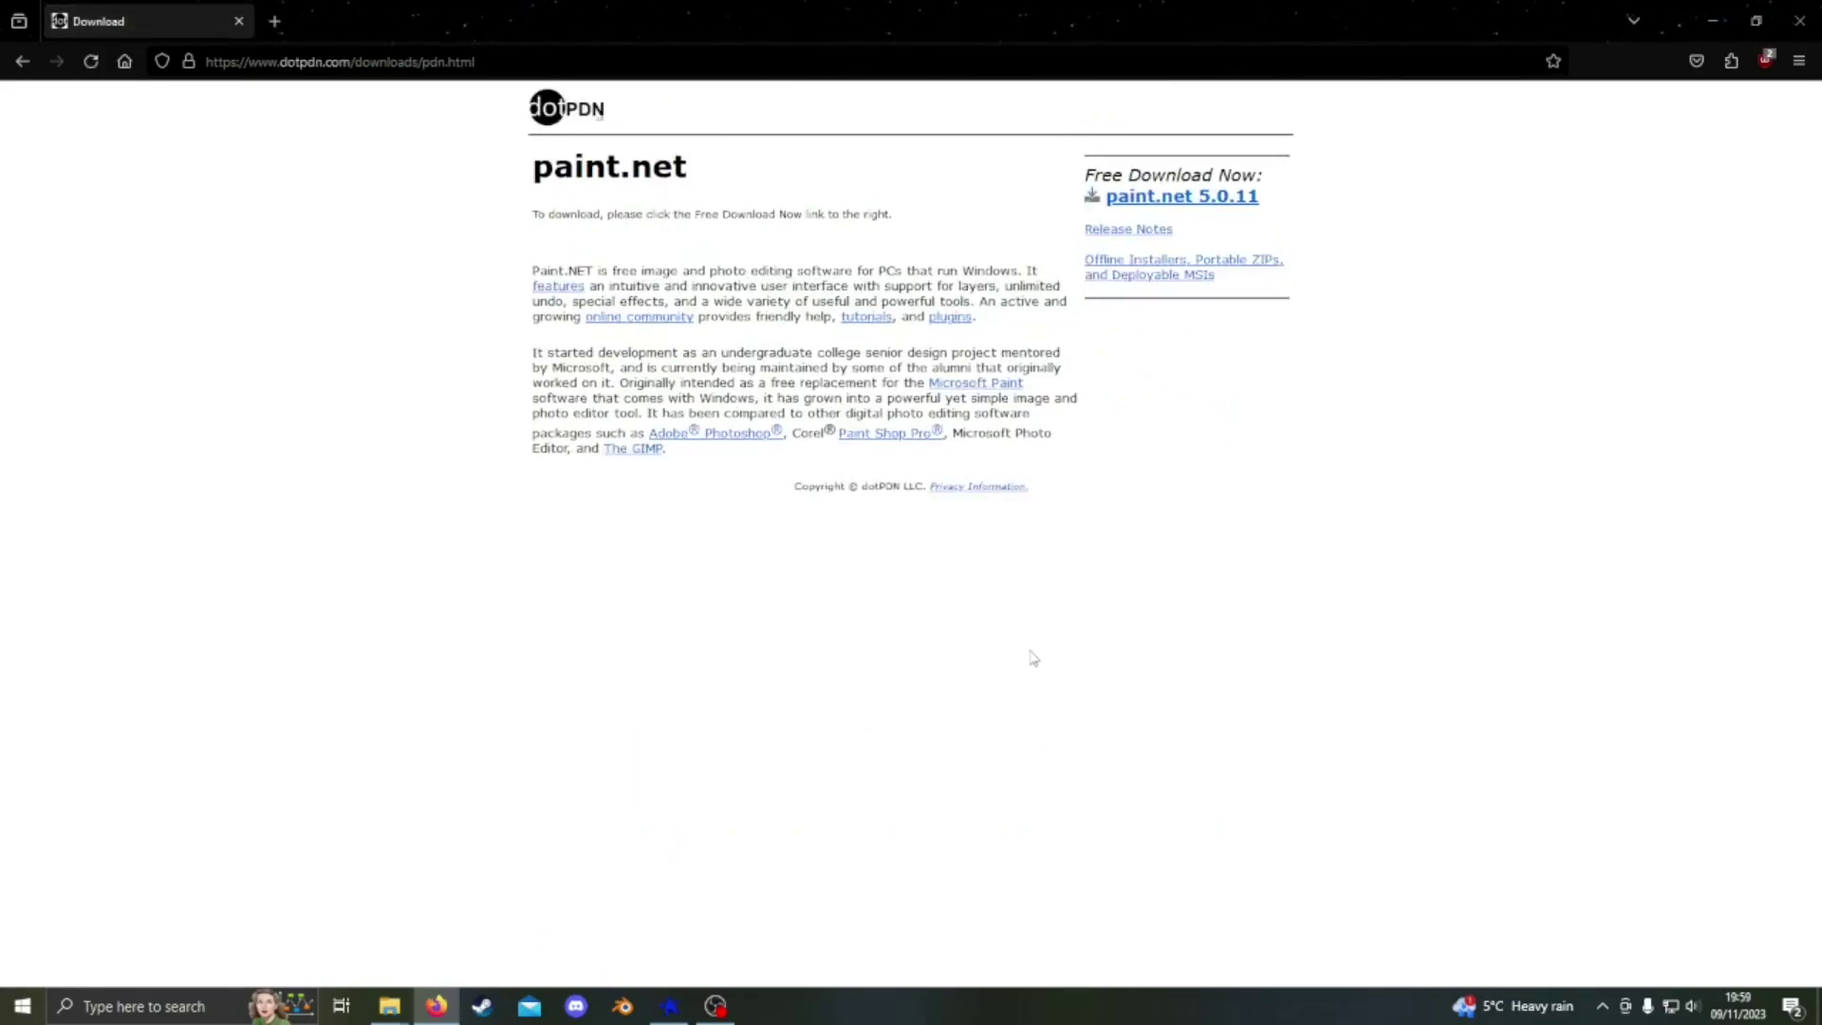
left_click(1178, 201)
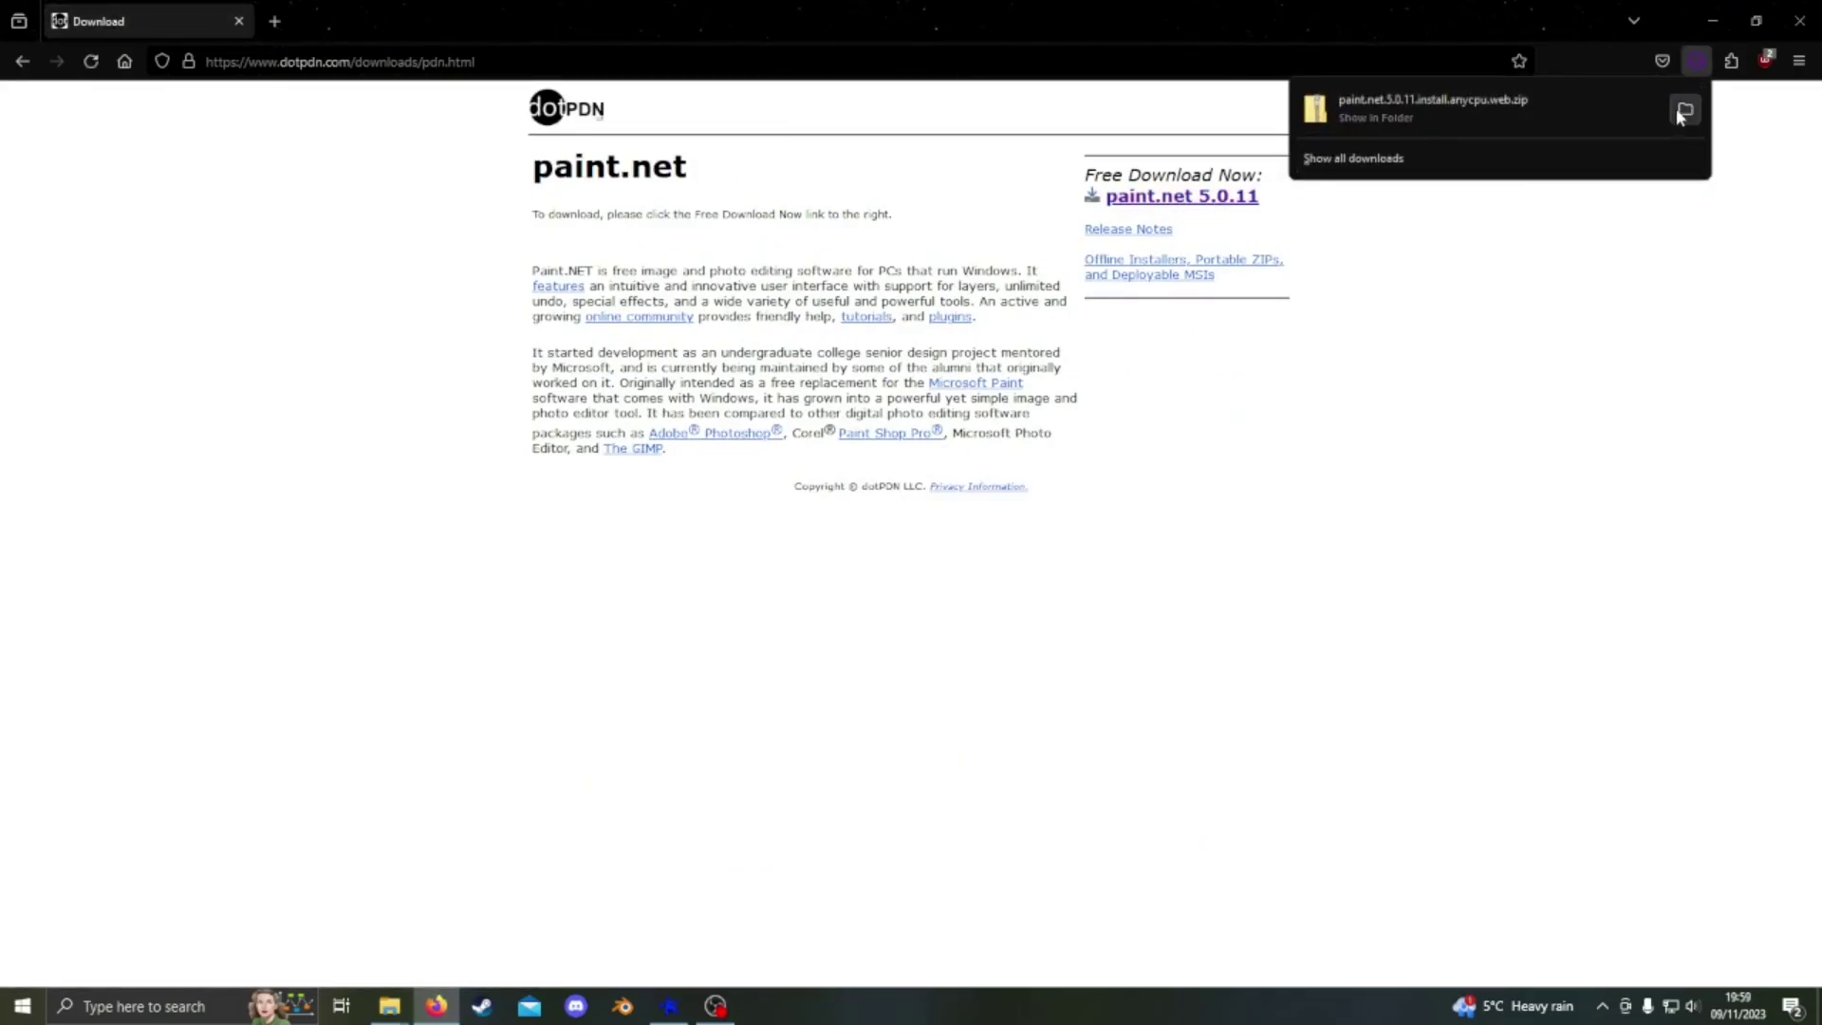
Extract paint.net.5.0.11.install.anycpu.web.zip in the Downloads folder and close the archive window.
left_click(1685, 113)
left_click(1713, 21)
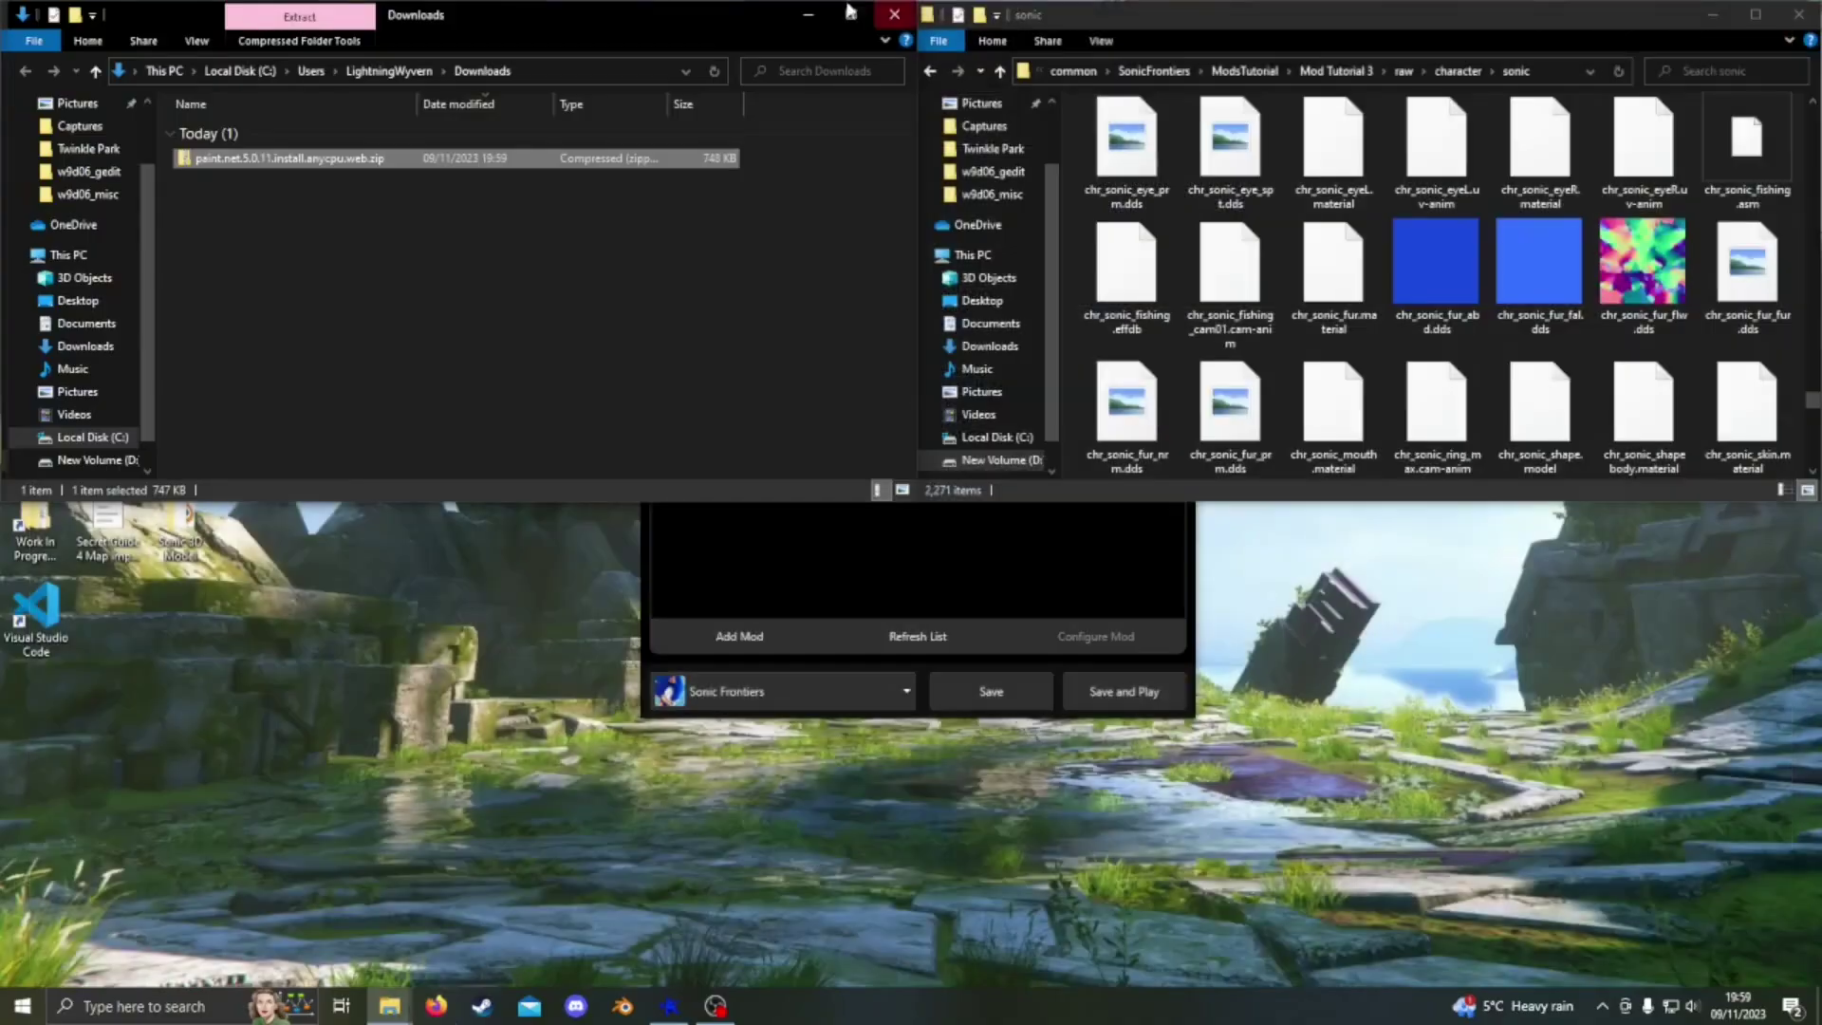
left_click(888, 14)
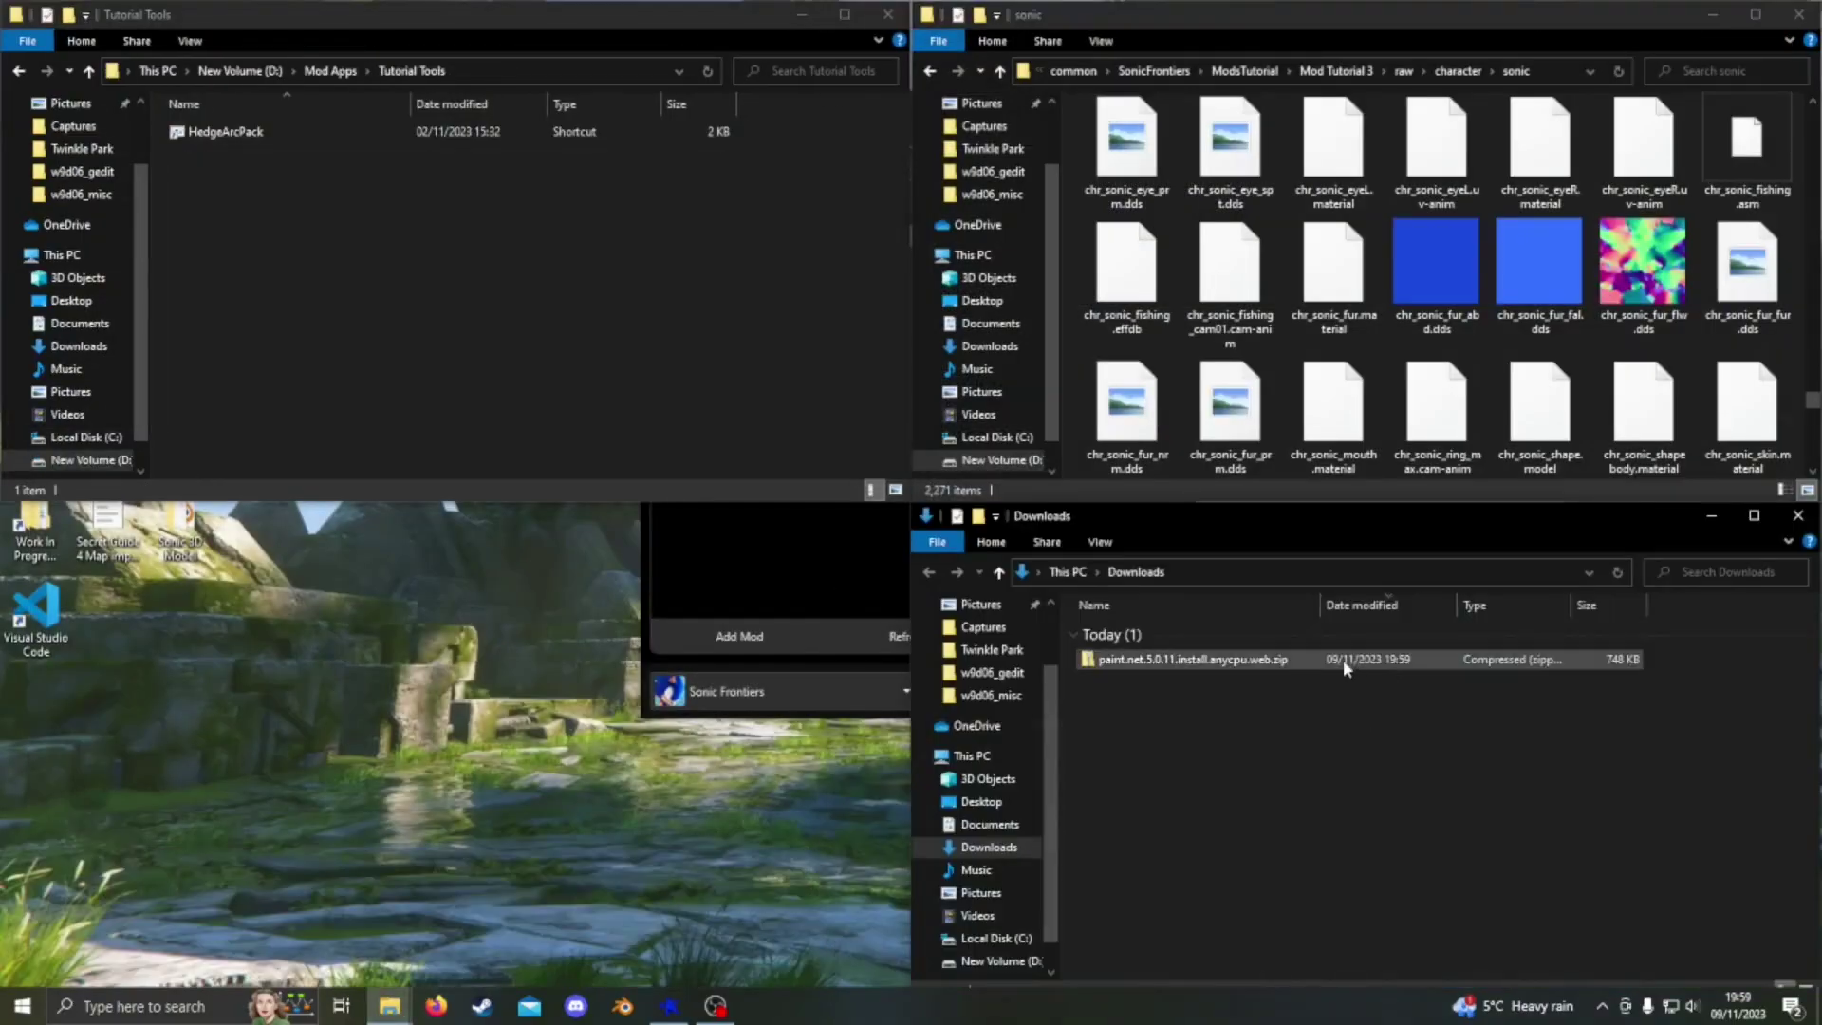
double_click(1343, 661)
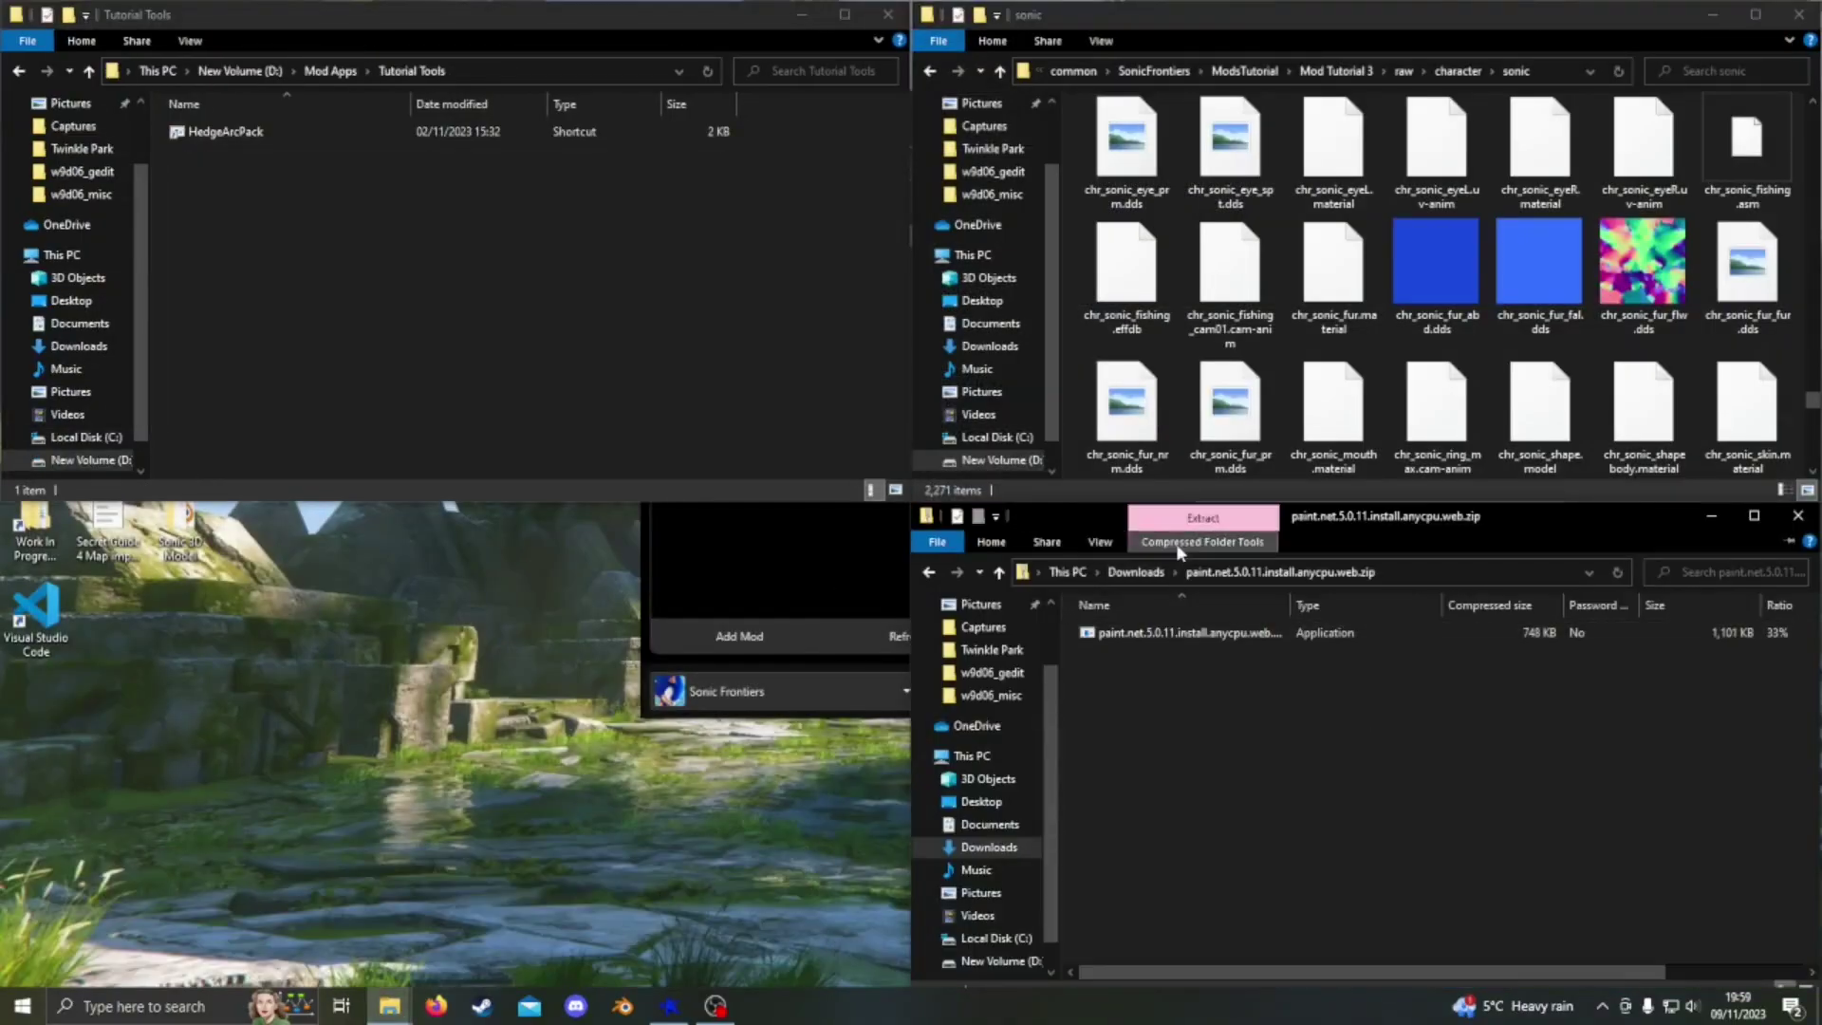
left_click(1180, 543)
left_click(1276, 590)
left_click(1110, 685)
left_click(1798, 516)
Run the extracted paint.net.5.0.11.install.anycpu.web.exe and install paint.net using the Express method.
left_click_drag(526, 17, 1436, 522)
double_click(1317, 640)
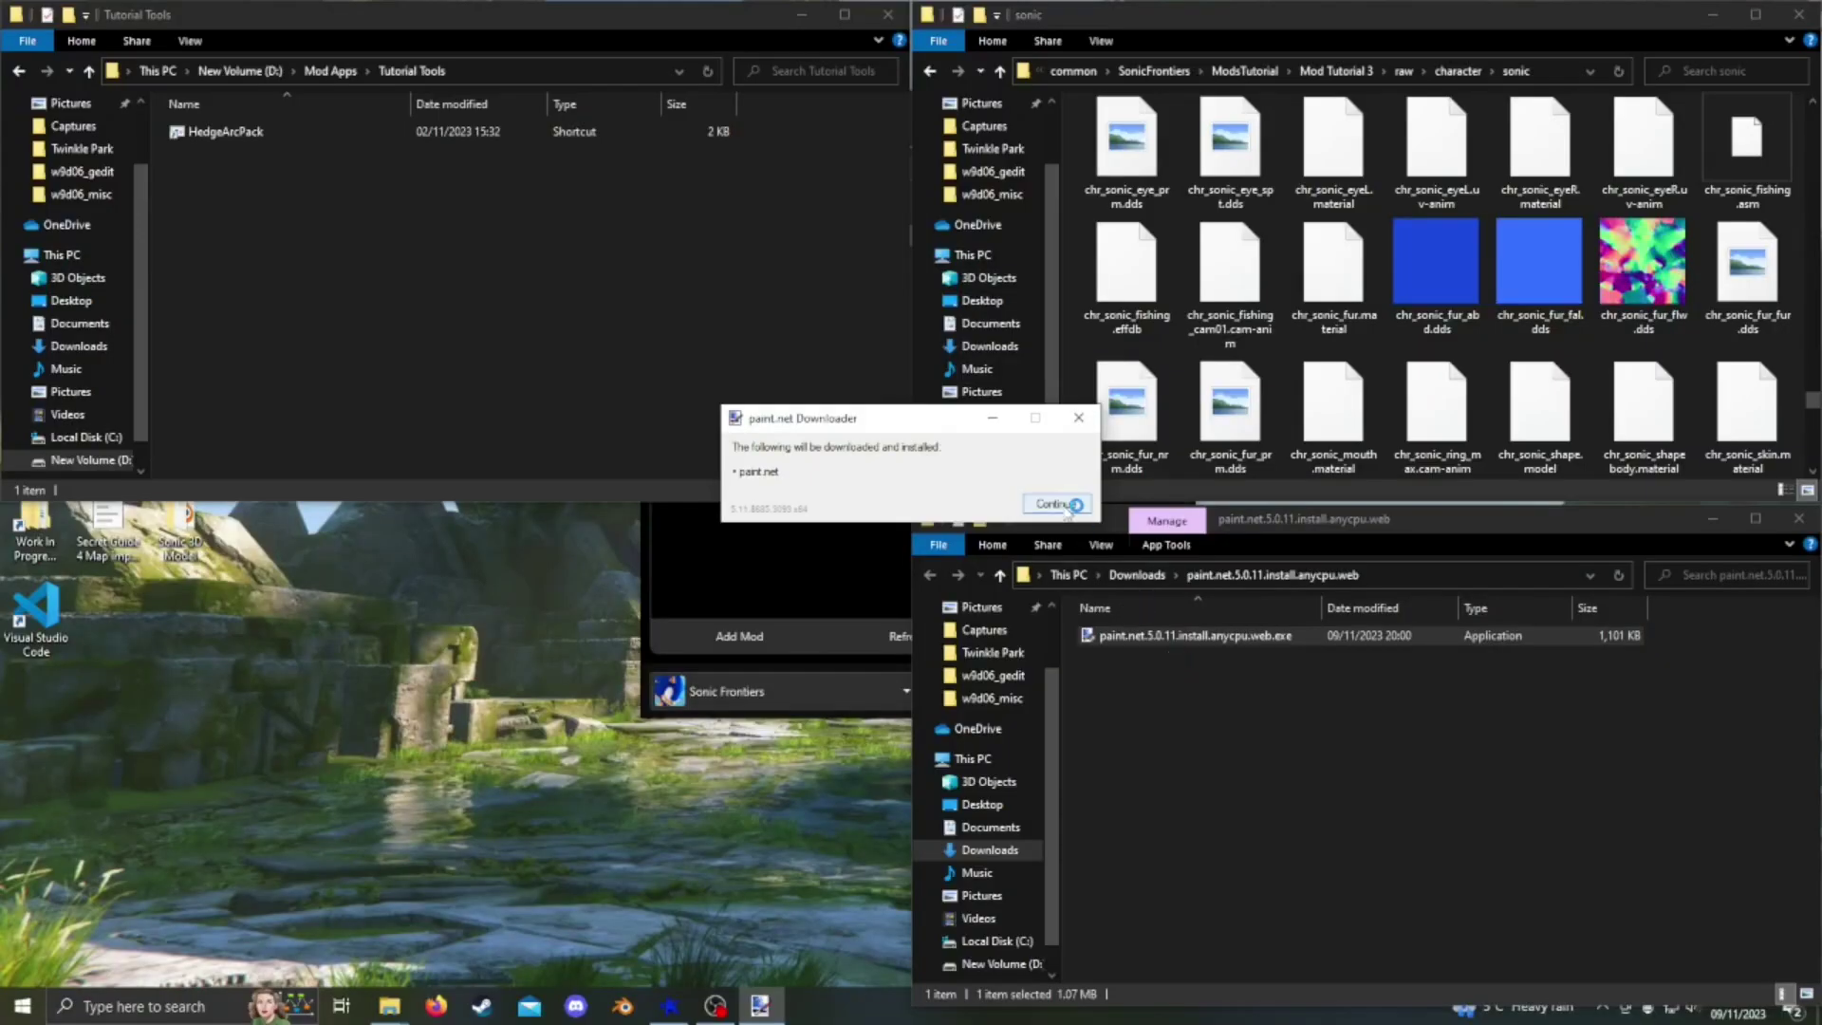
left_click(1051, 506)
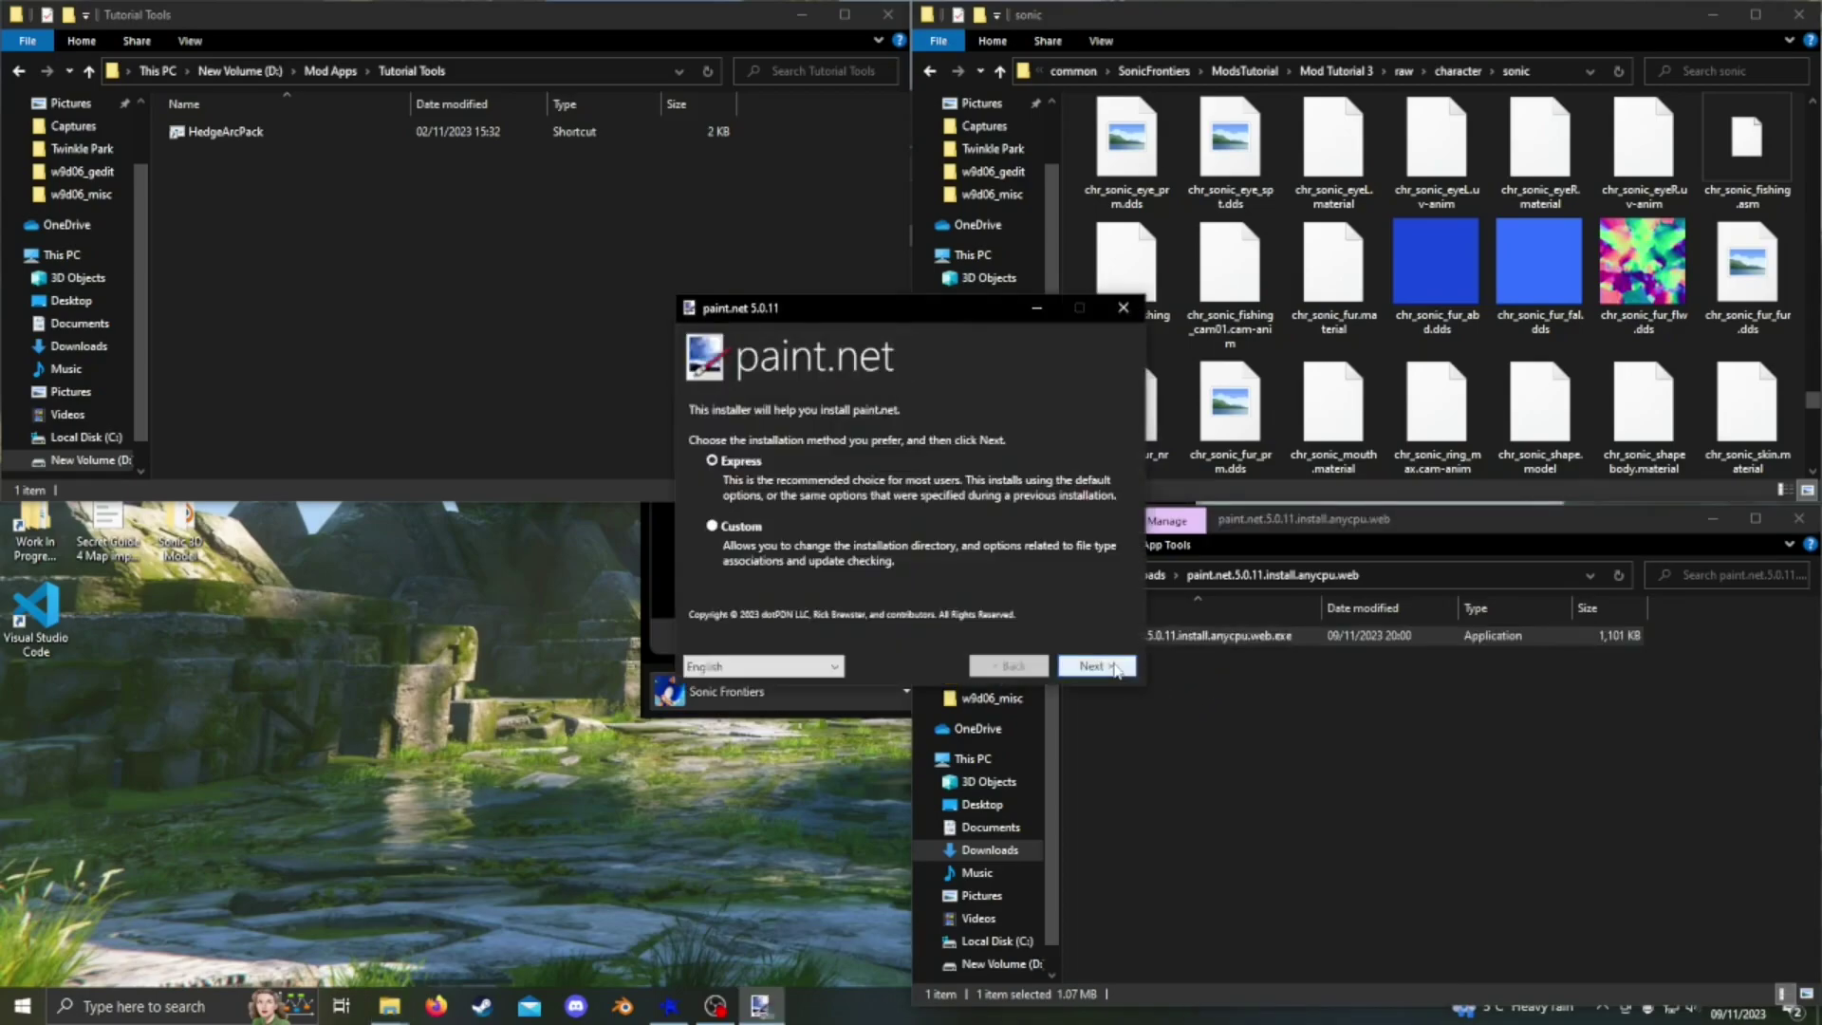
left_click(1091, 665)
left_click(896, 630)
left_click(1091, 666)
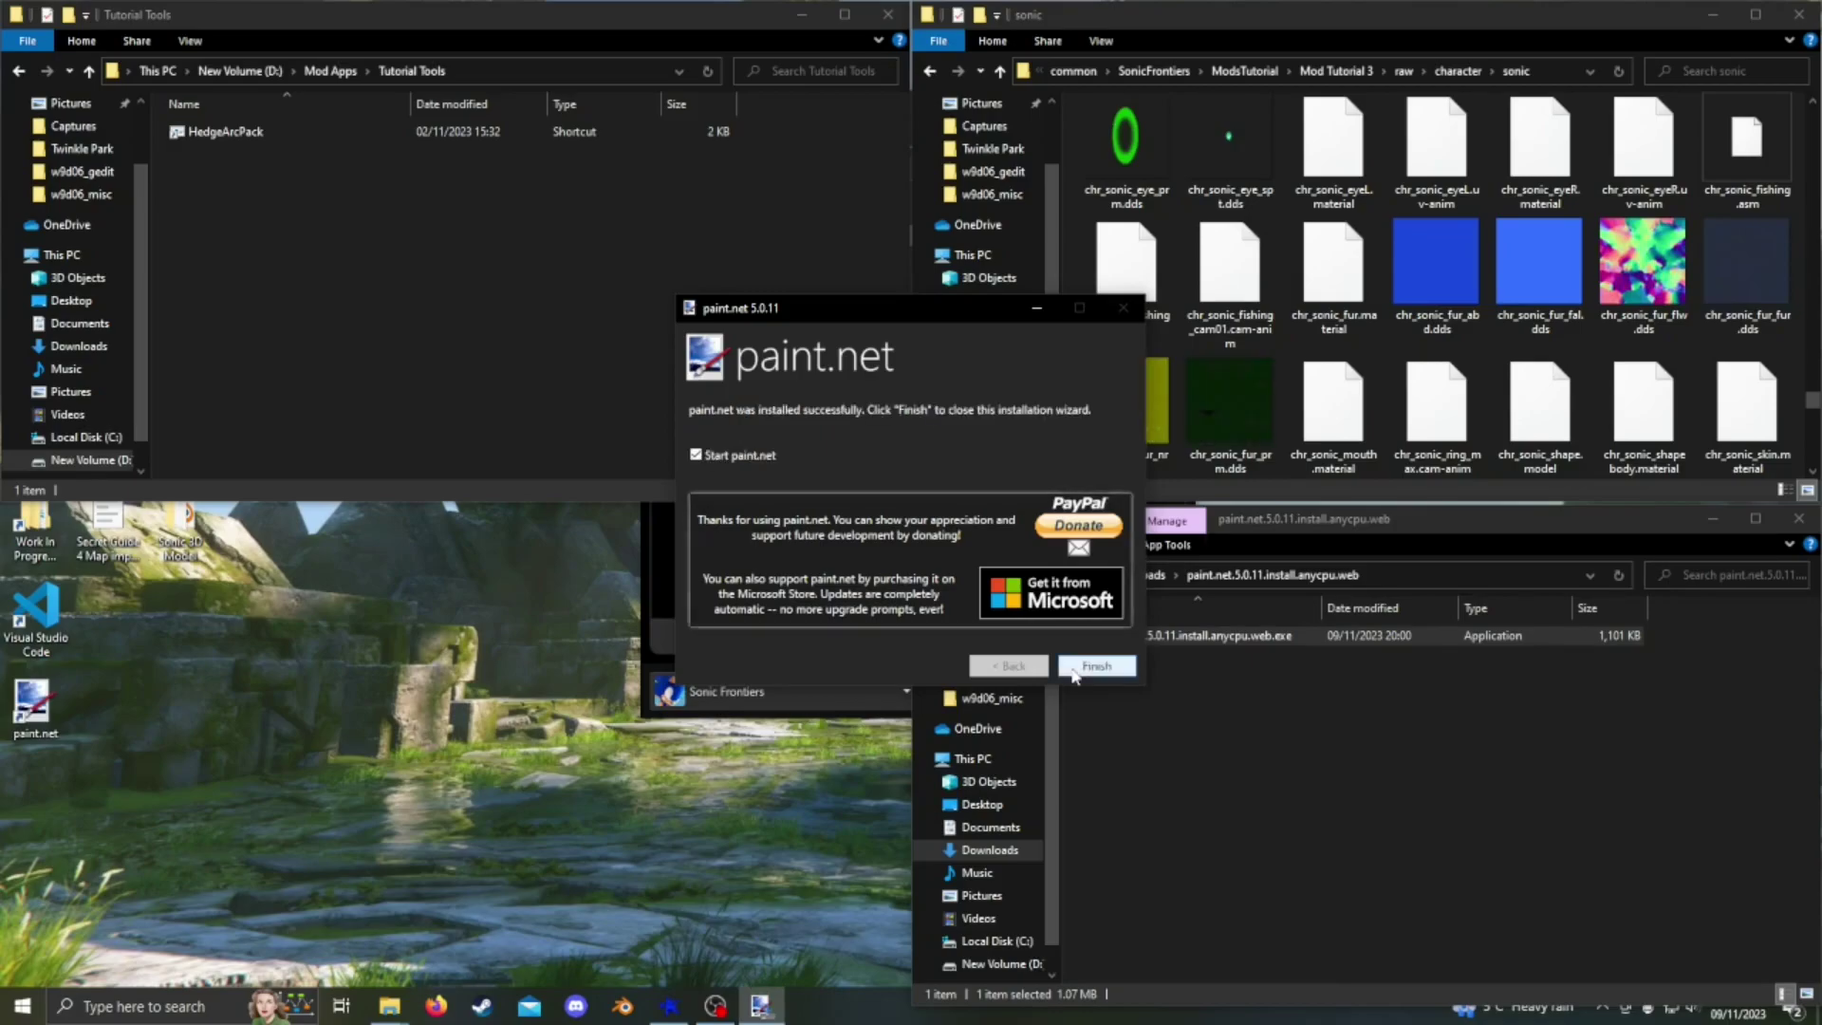
Finish the paint.net installation wizard and close the folder window containing the installer.
left_click(1079, 667)
left_click(1800, 520)
left_click_drag(1224, 229, 1020, 144)
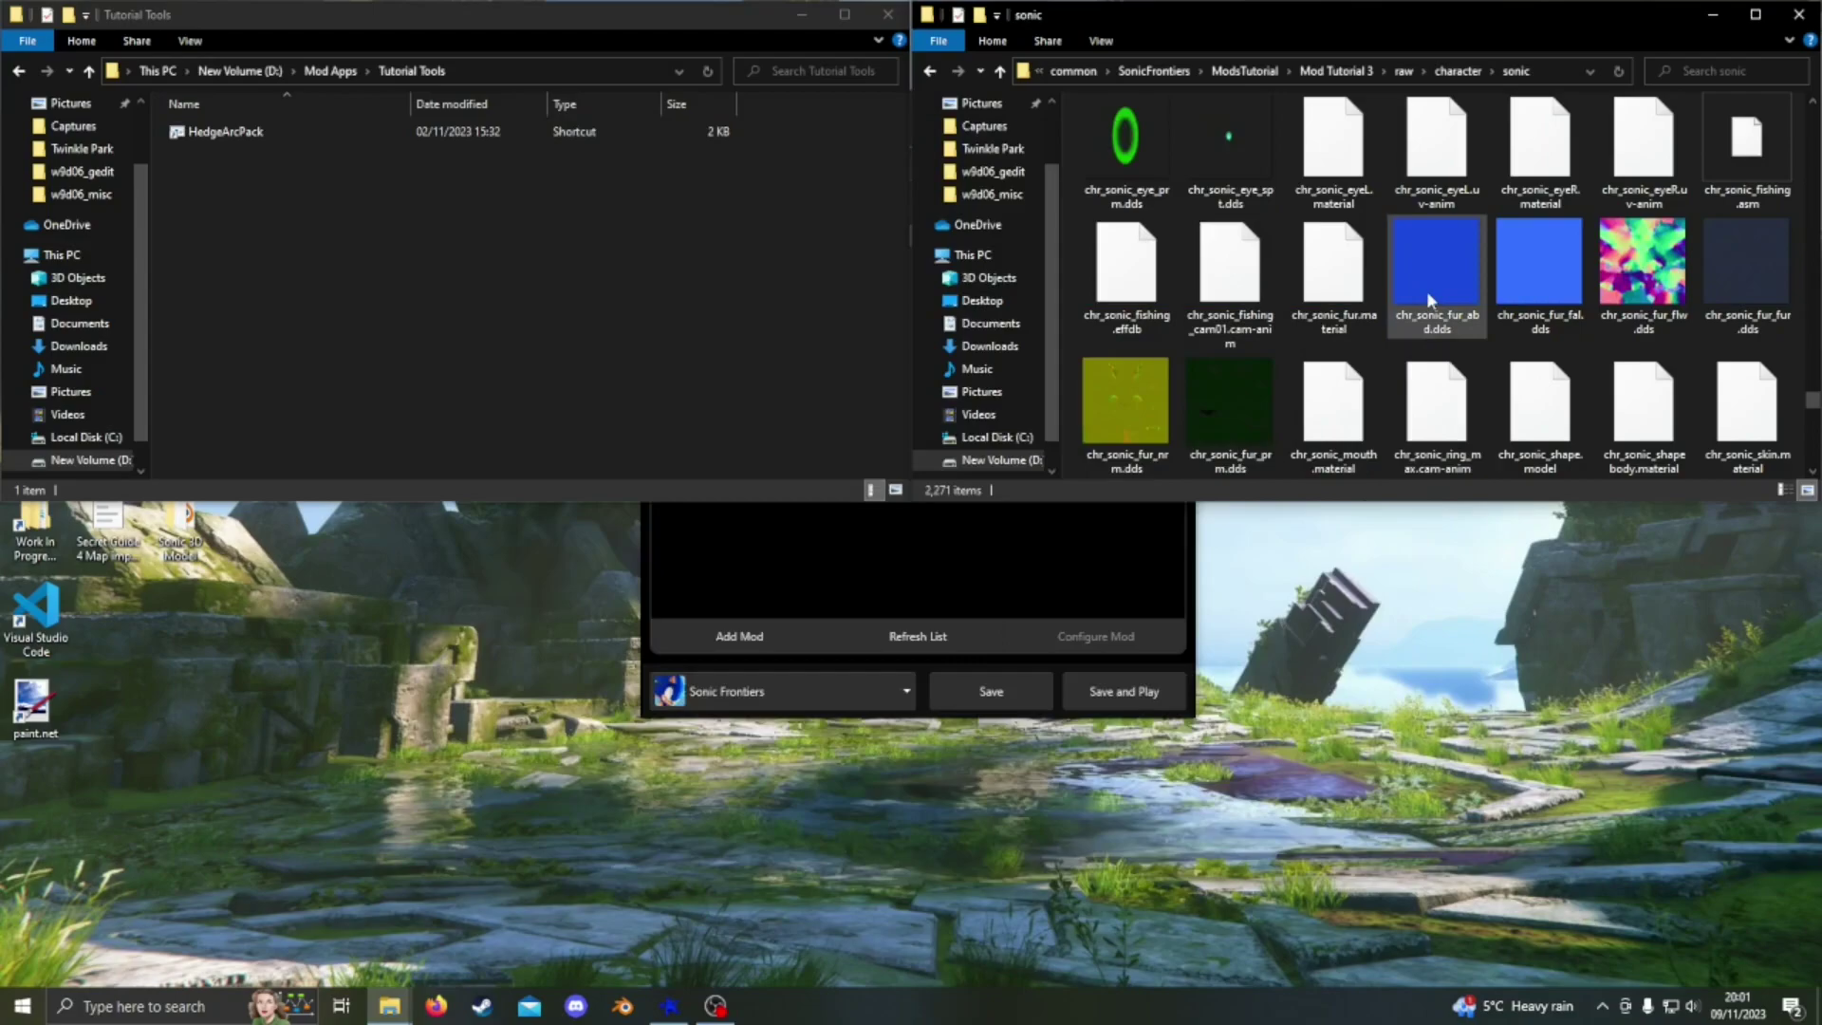
Open chr_sonic_fur_abd.dds with paint.net and make it the default app for .dds files.
left_click(1426, 290)
right_click(1428, 296)
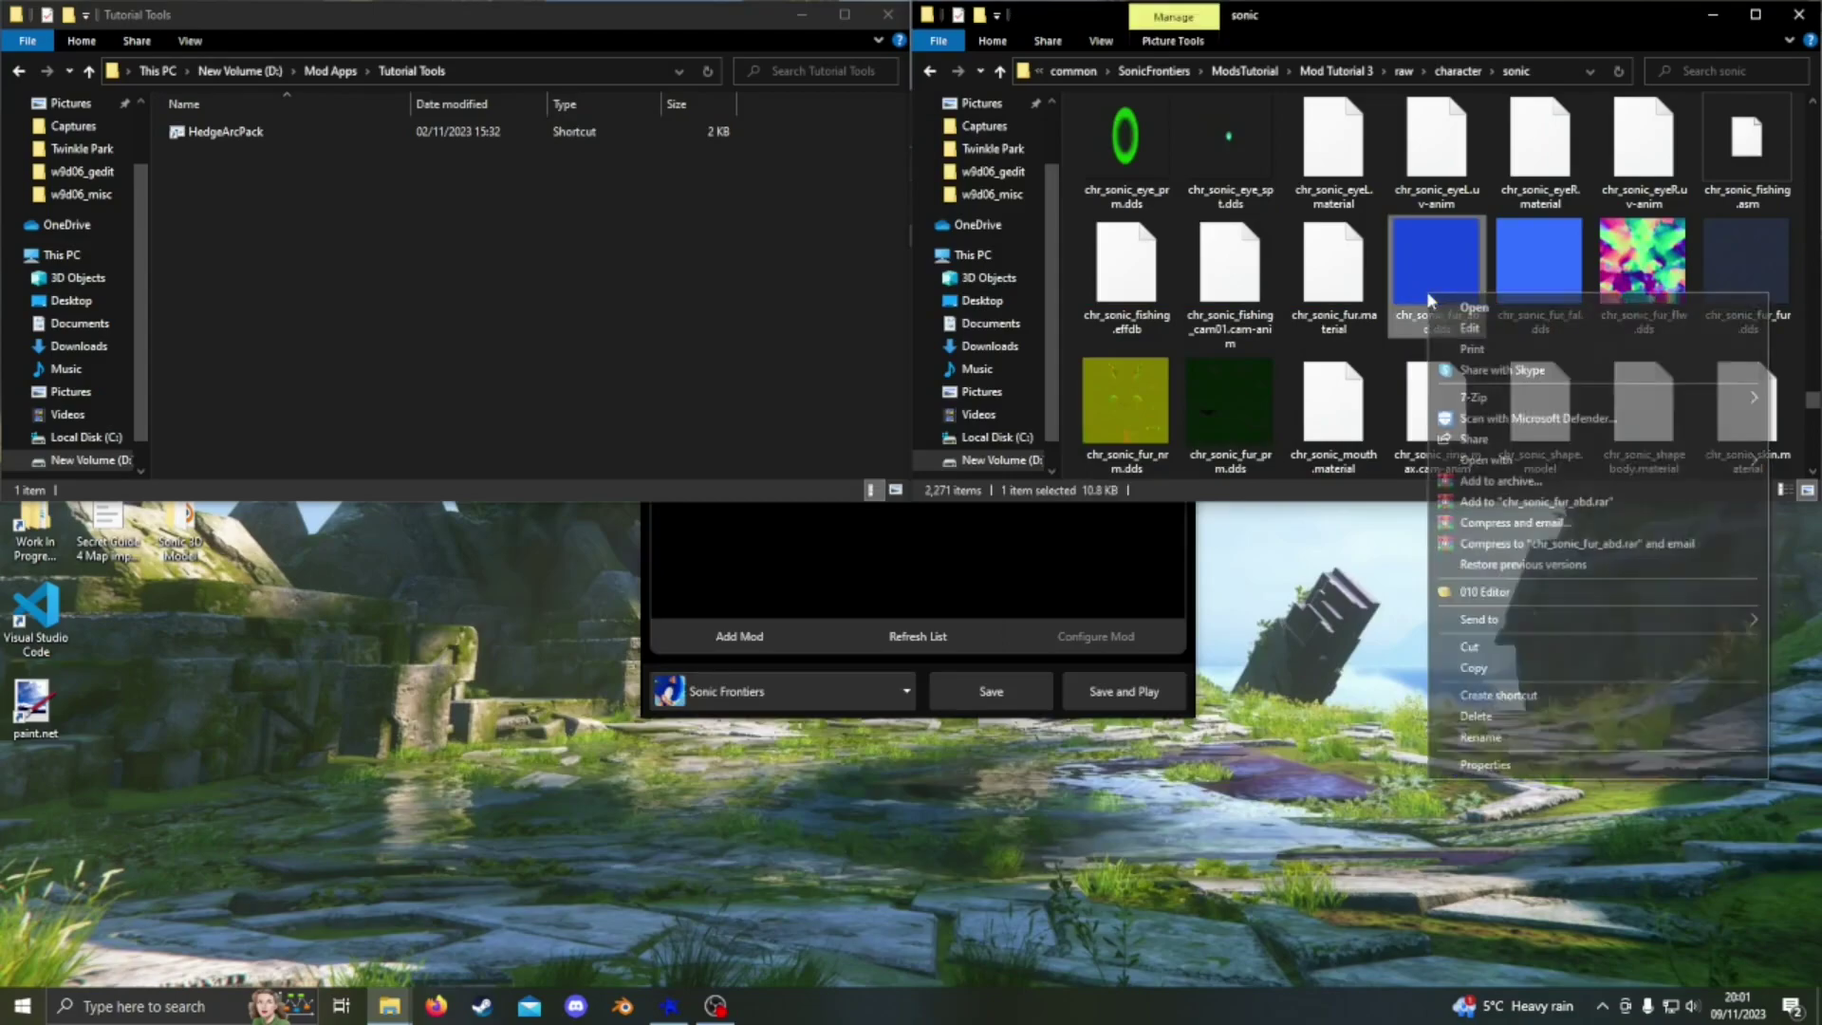
mouse_move(1467, 463)
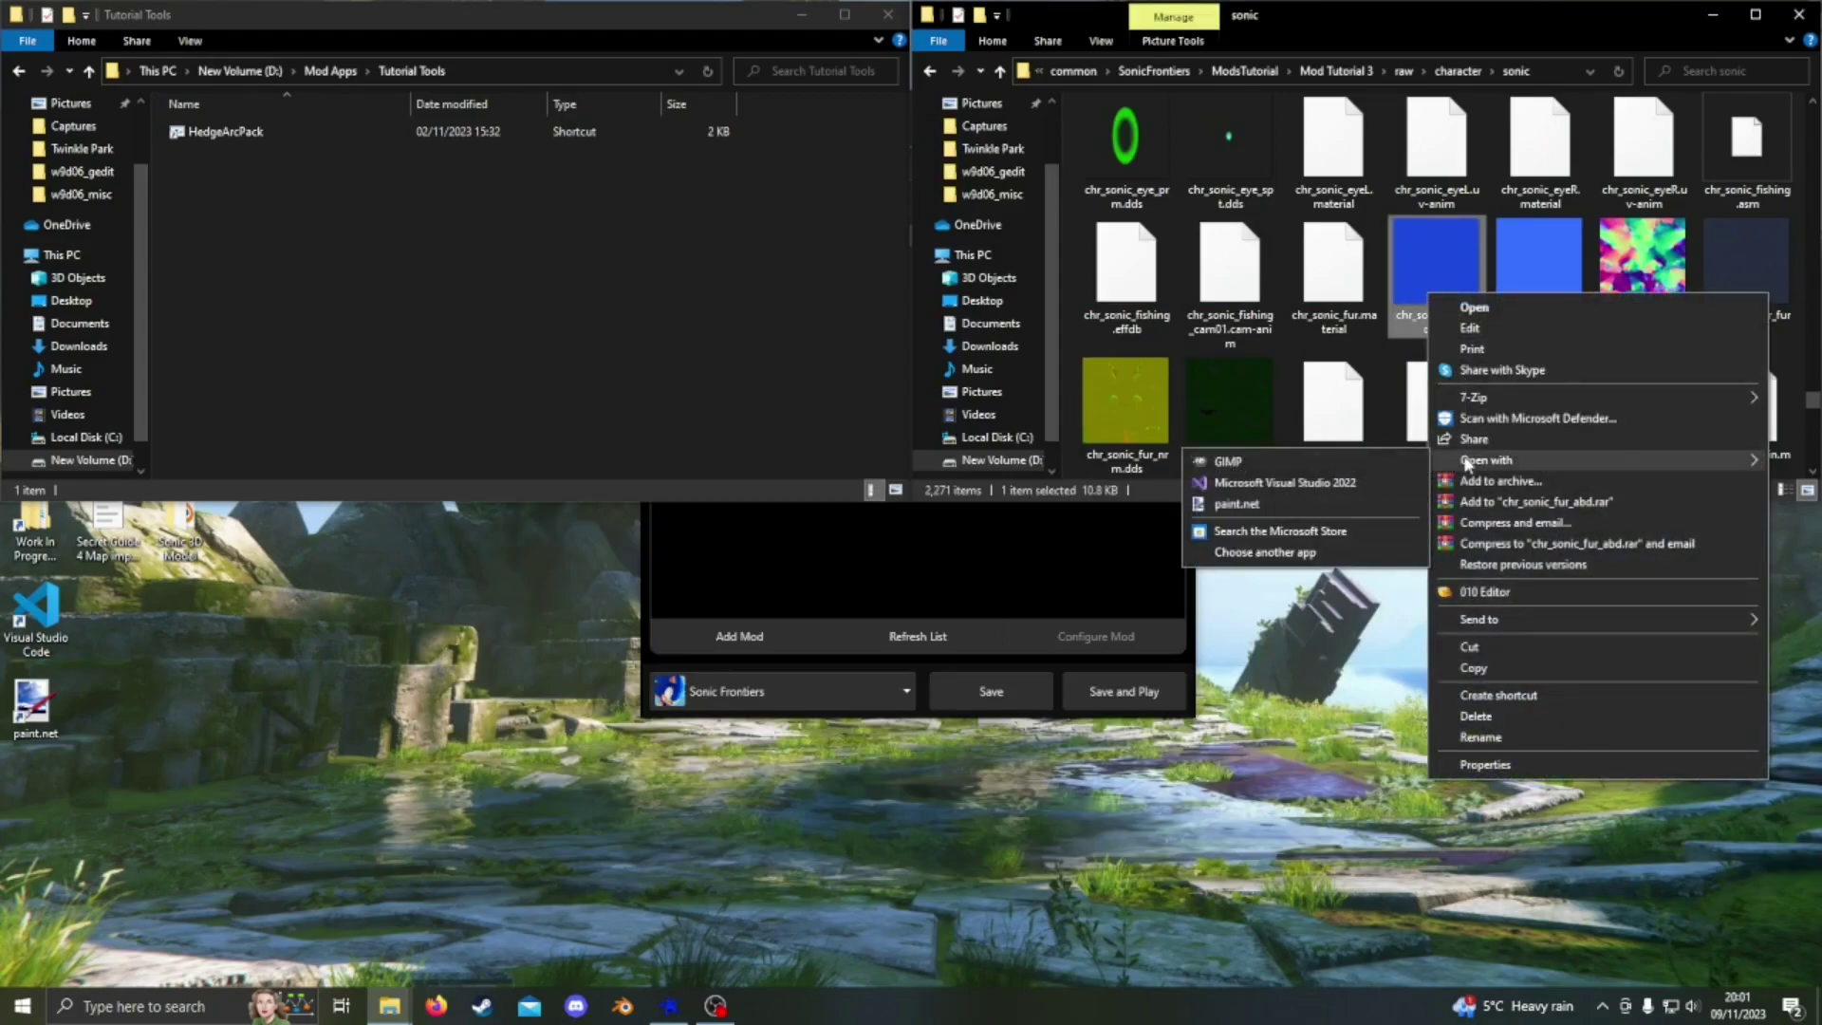
left_click(1262, 552)
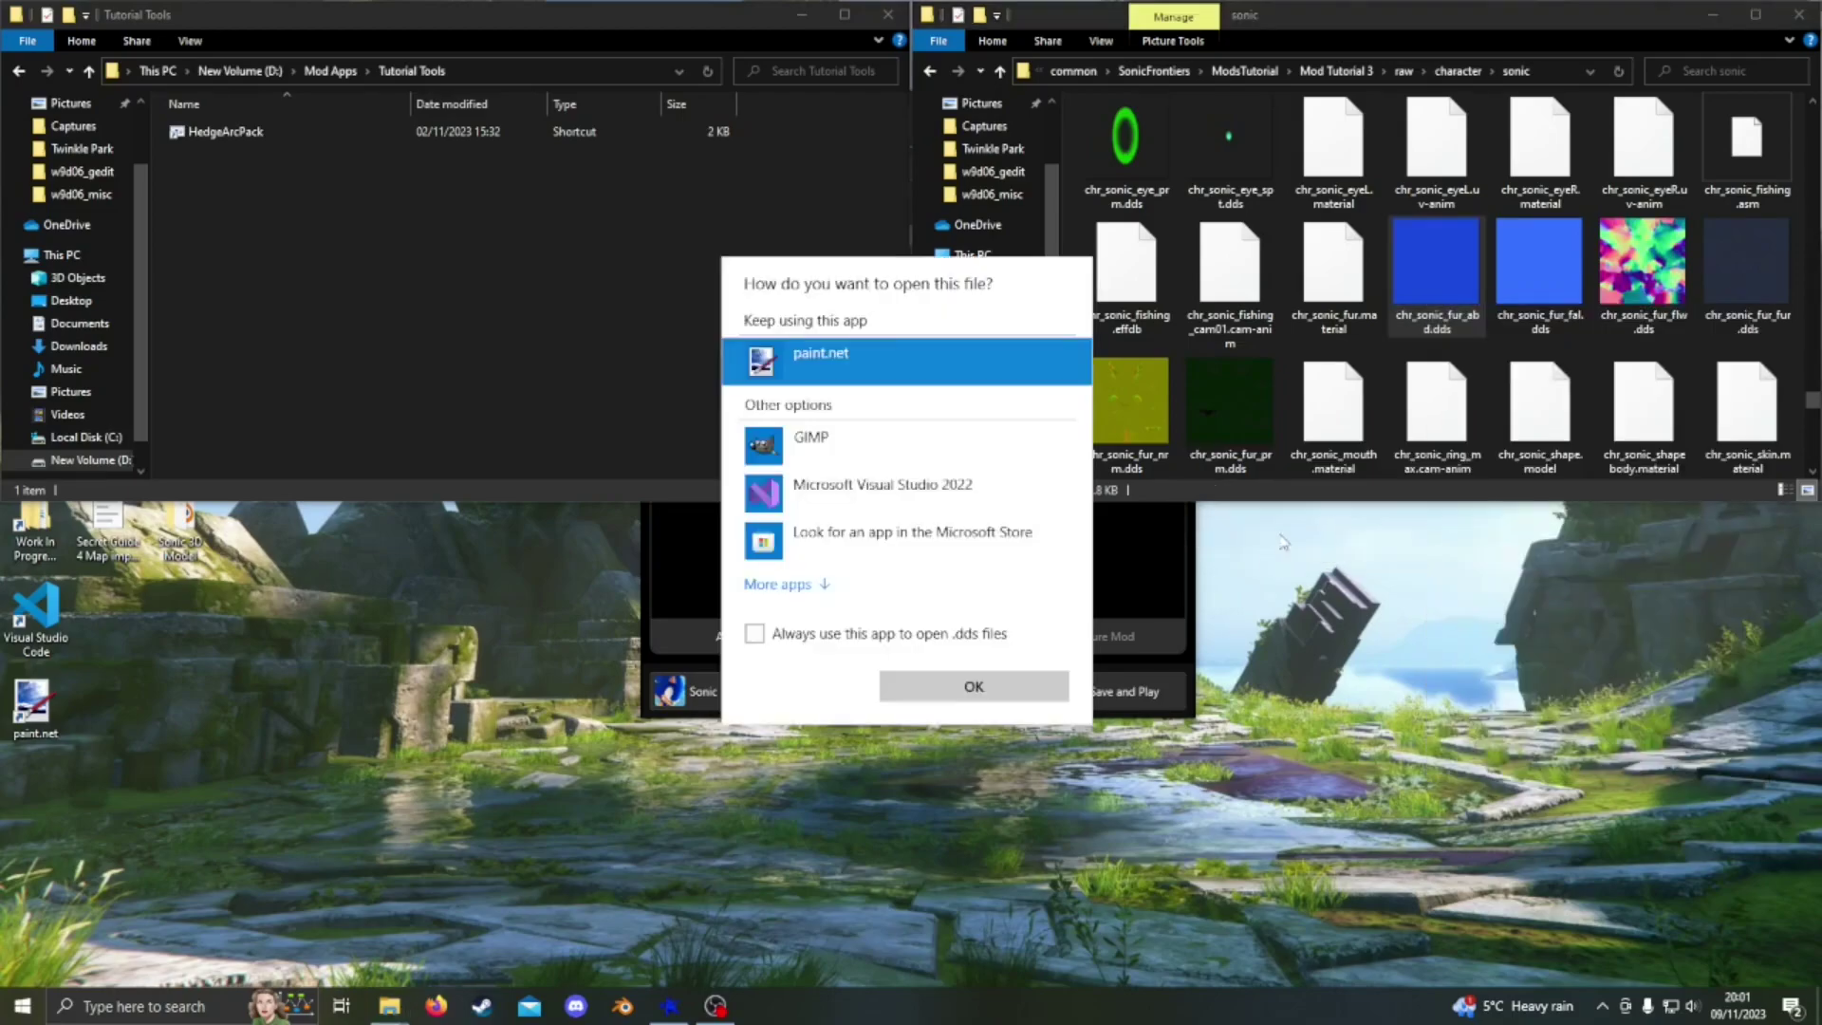
left_click(801, 645)
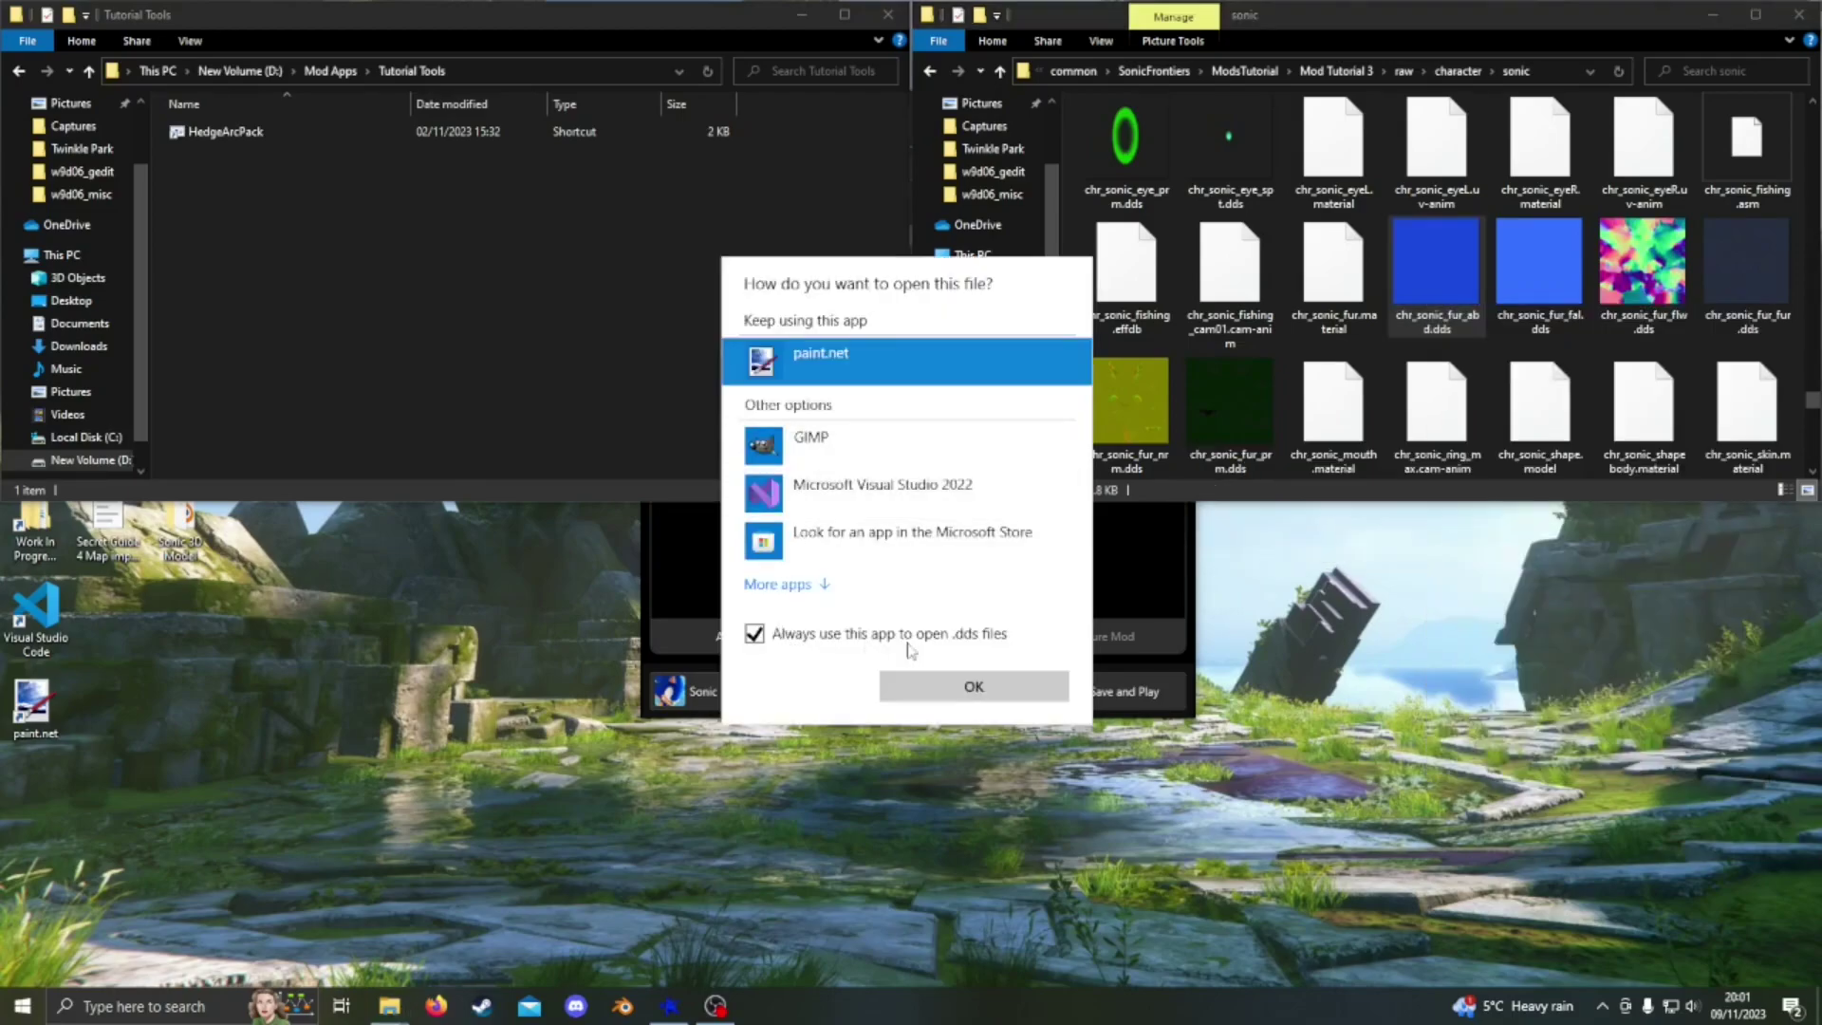
left_click(1004, 698)
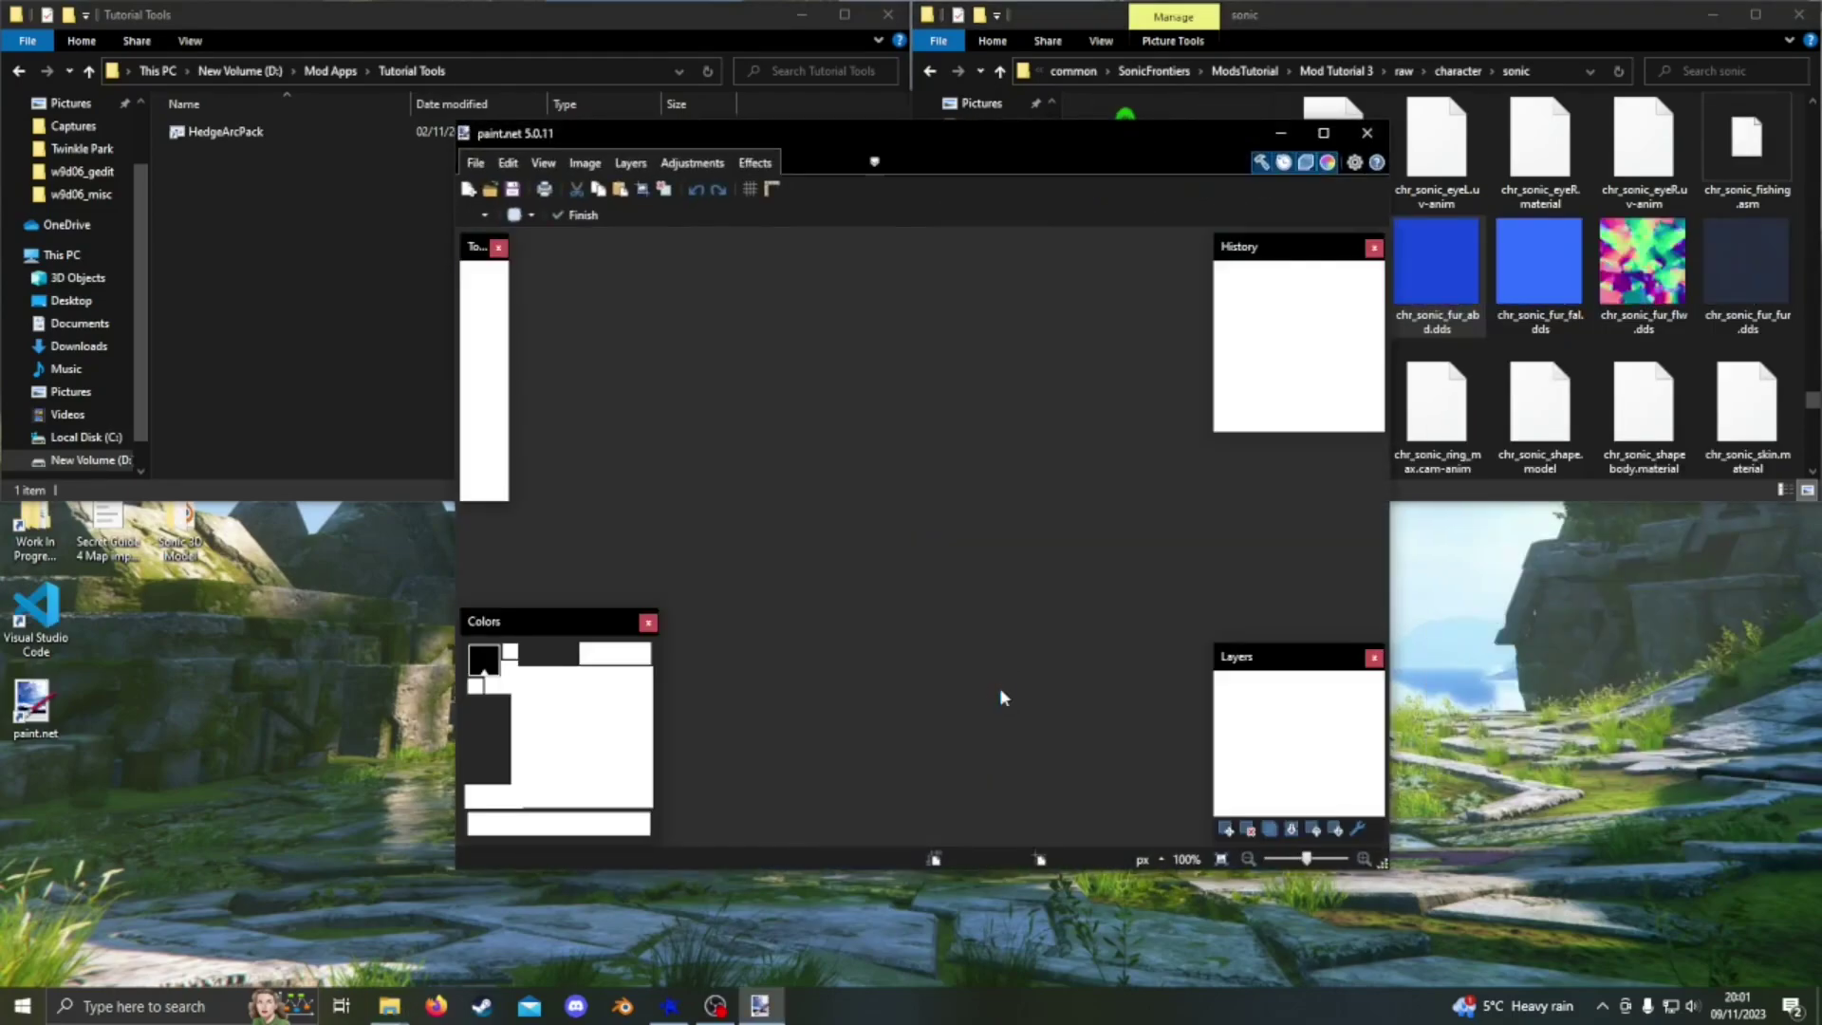
Fill the whole chr_sonic_fur_abd.dds texture with solid magenta using the Paint Bucket.
scroll(918, 520, "up", 3, "ctrl")
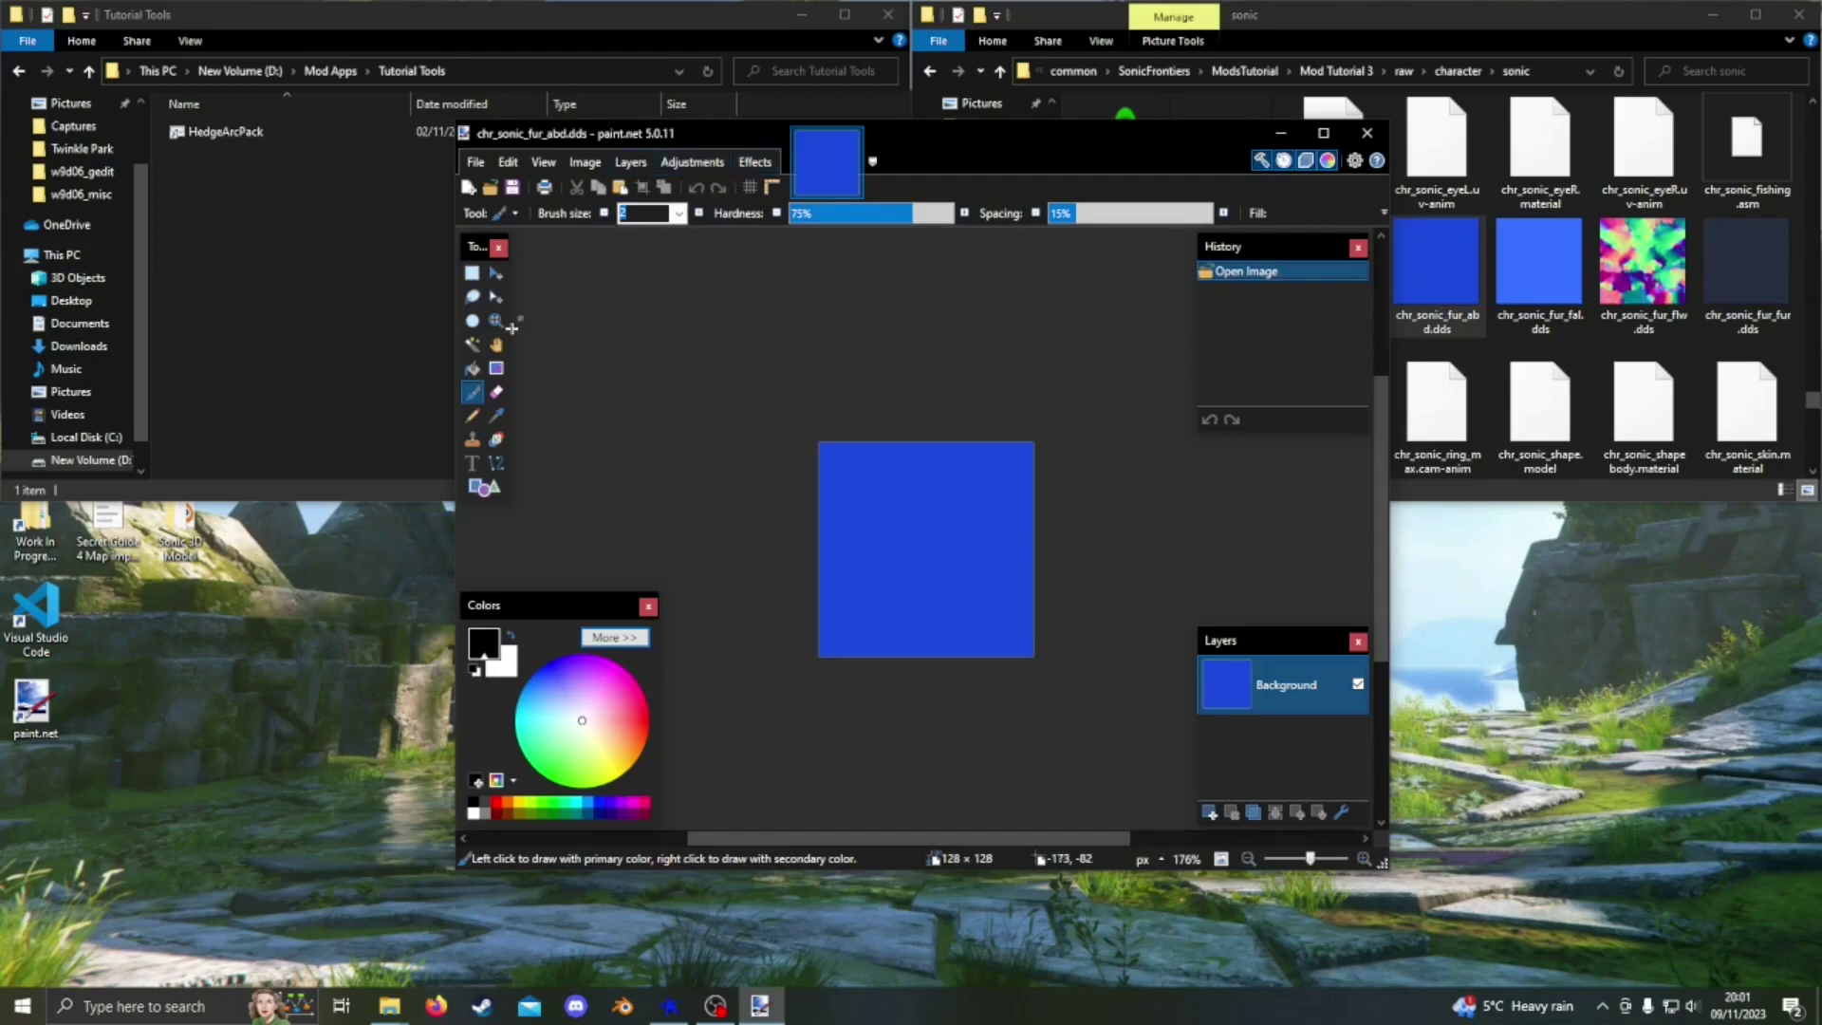
left_click(473, 368)
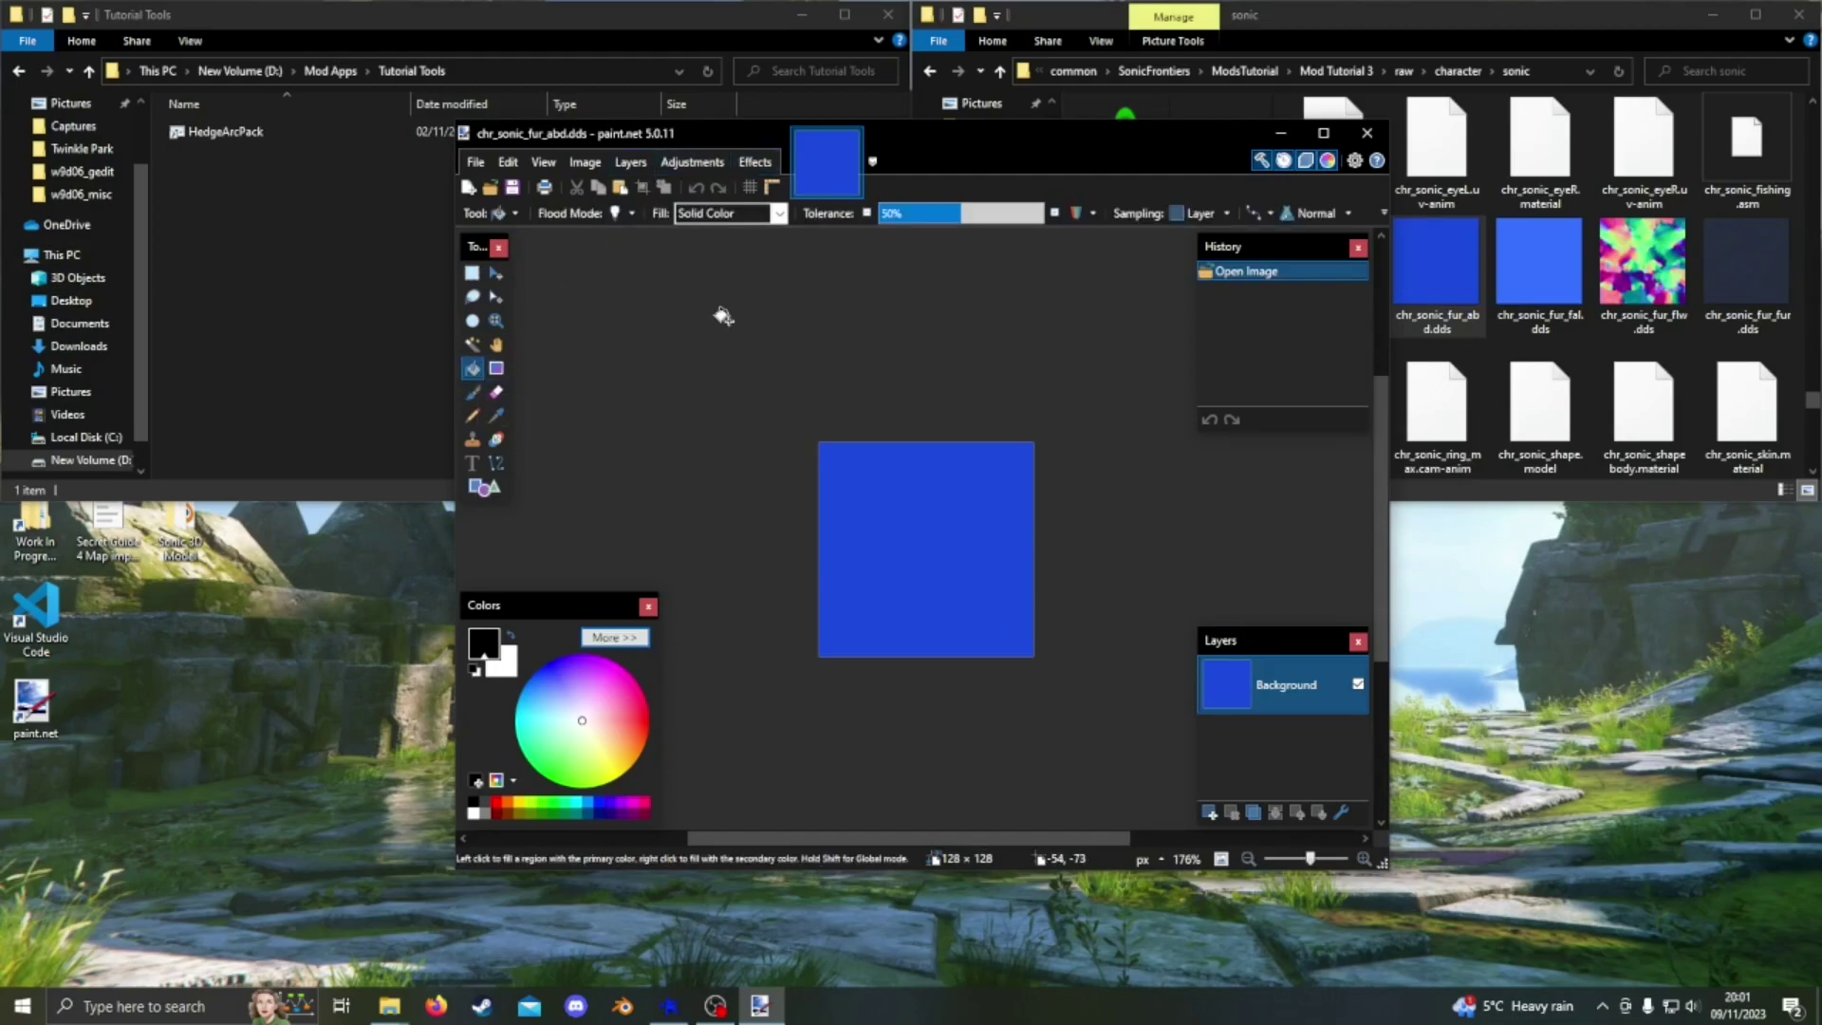
mouse_move(559, 759)
left_mouse_down()
mouse_move(545, 778)
mouse_move(578, 784)
mouse_move(548, 787)
left_mouse_up()
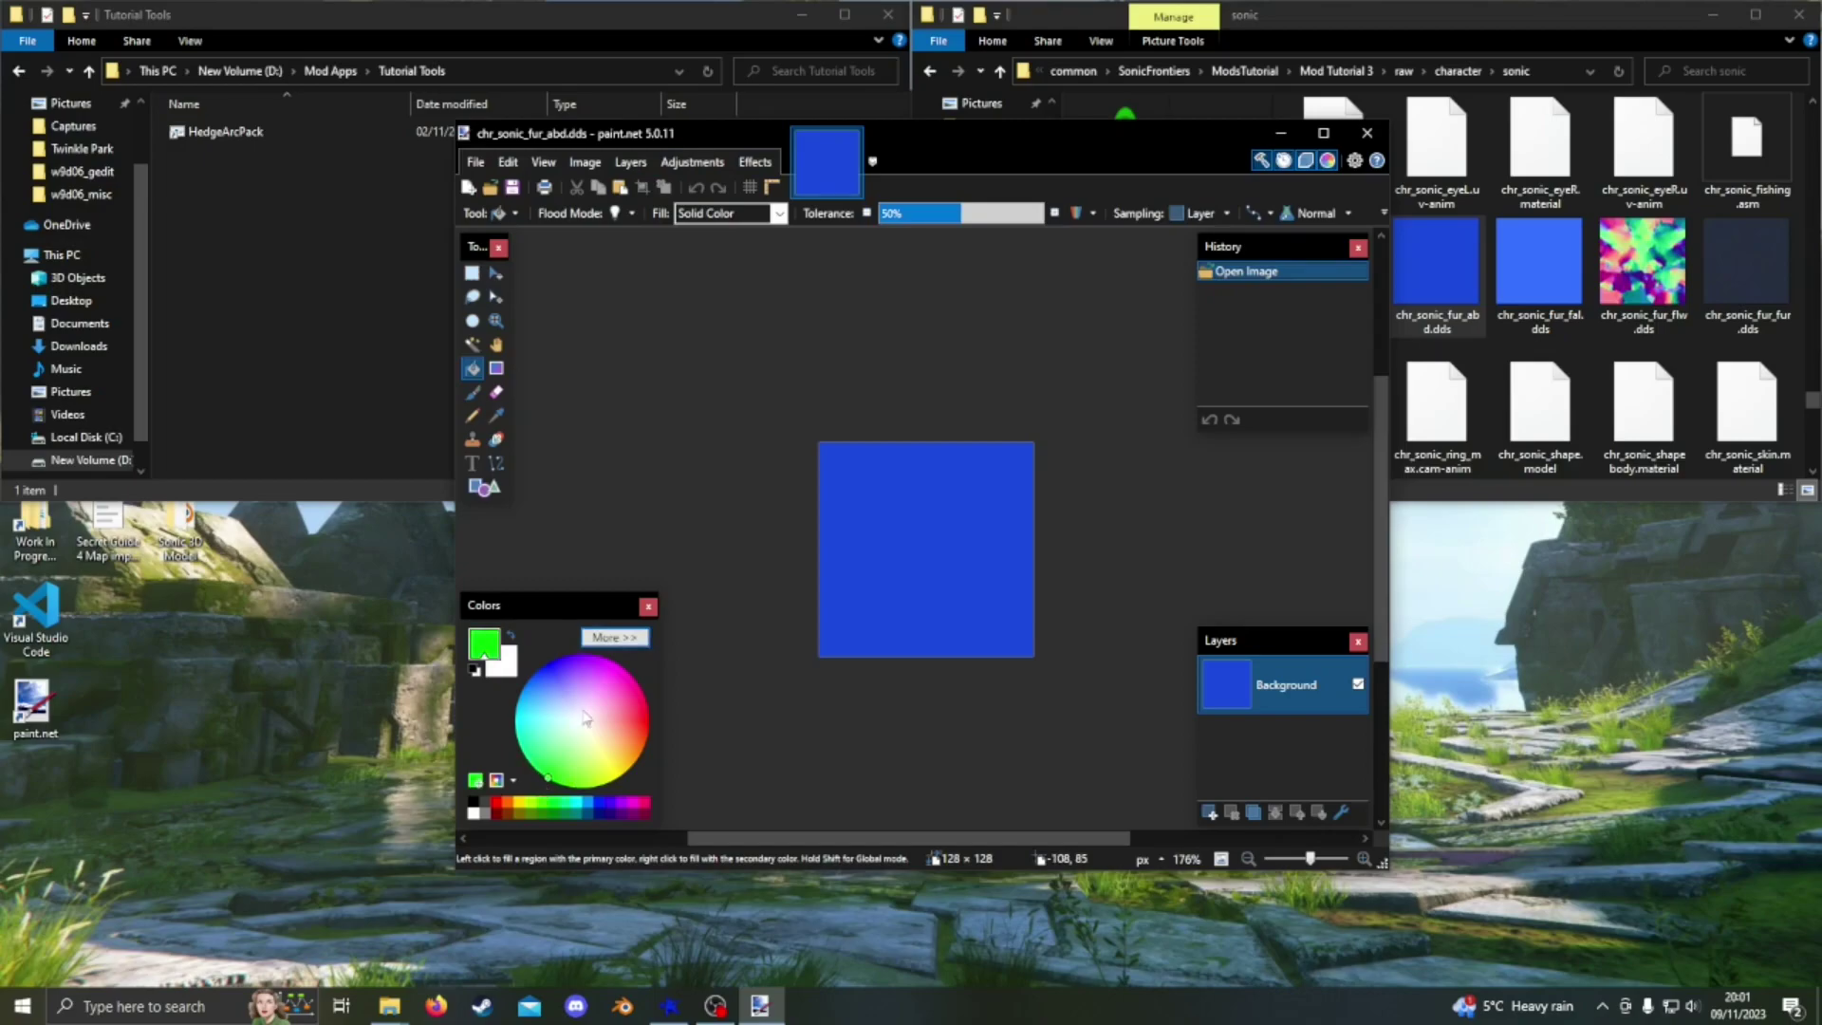
left_click_drag(584, 718, 651, 670)
left_click(911, 531)
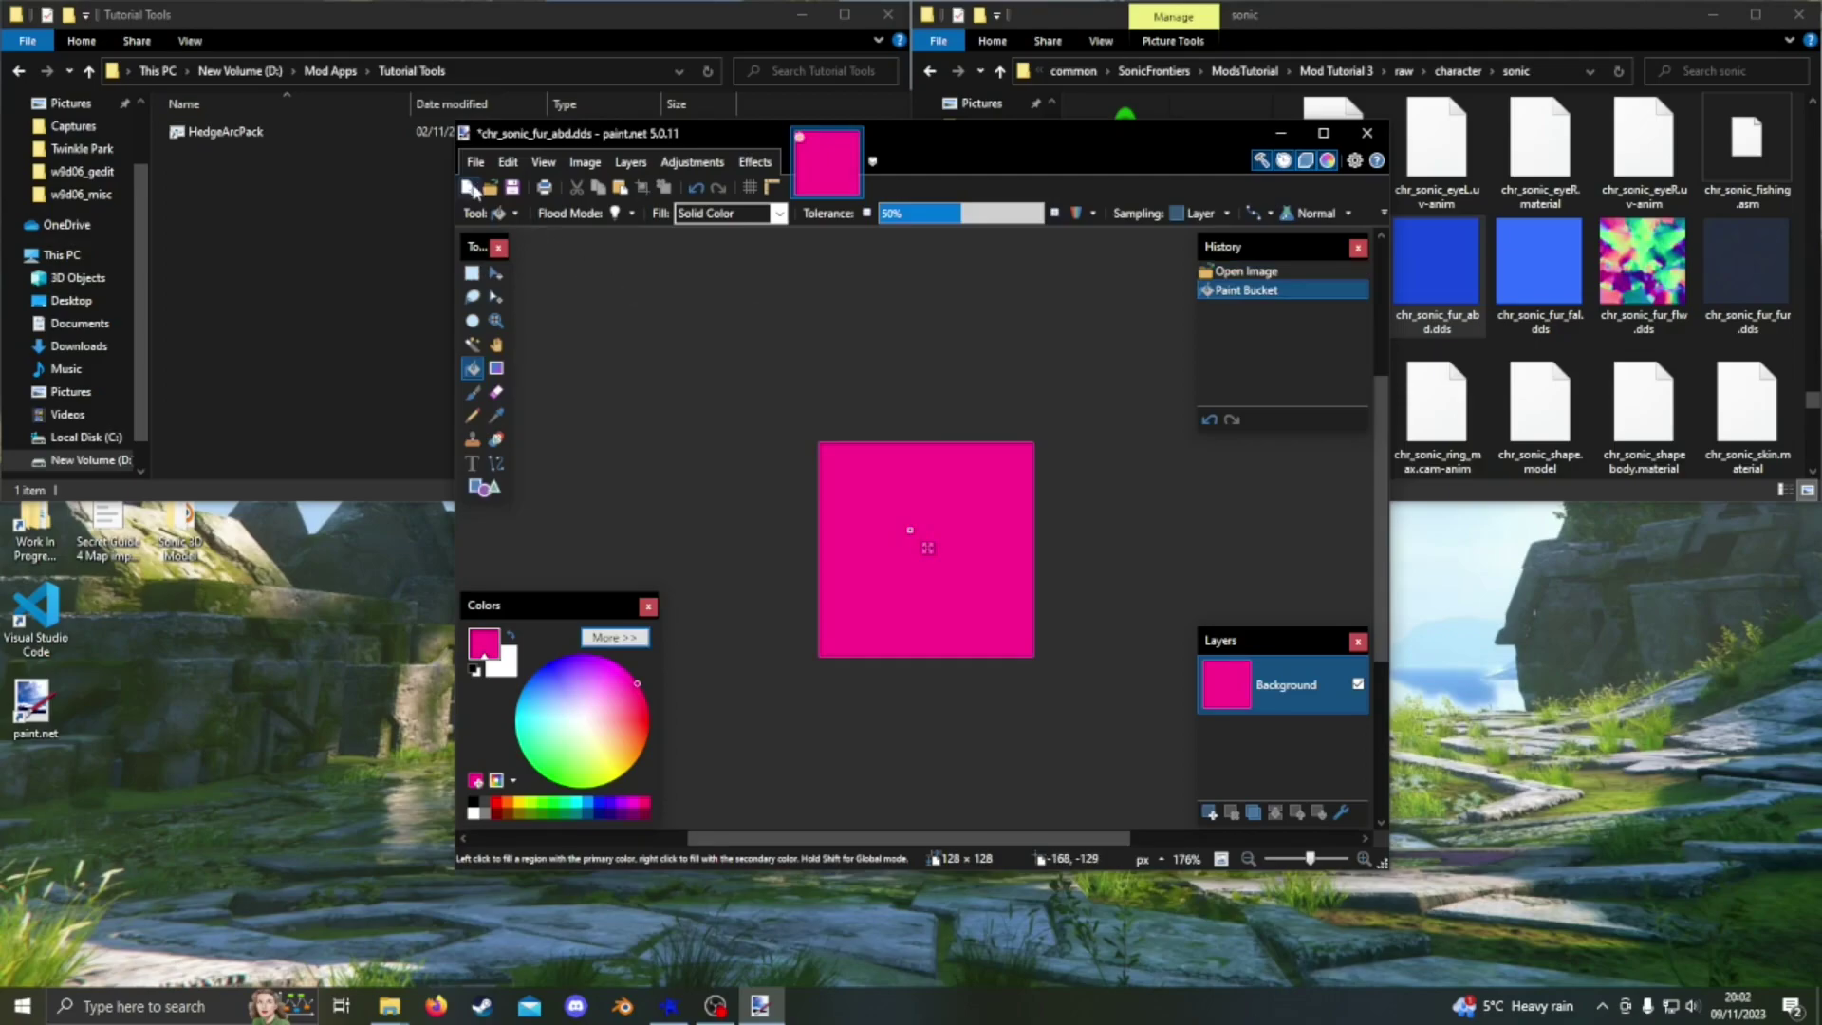
Save the texture over the original chr_sonic_fur_abd.dds as BC1 (Linear, DXT1) without mip maps, and close paint.net.
left_click(475, 162)
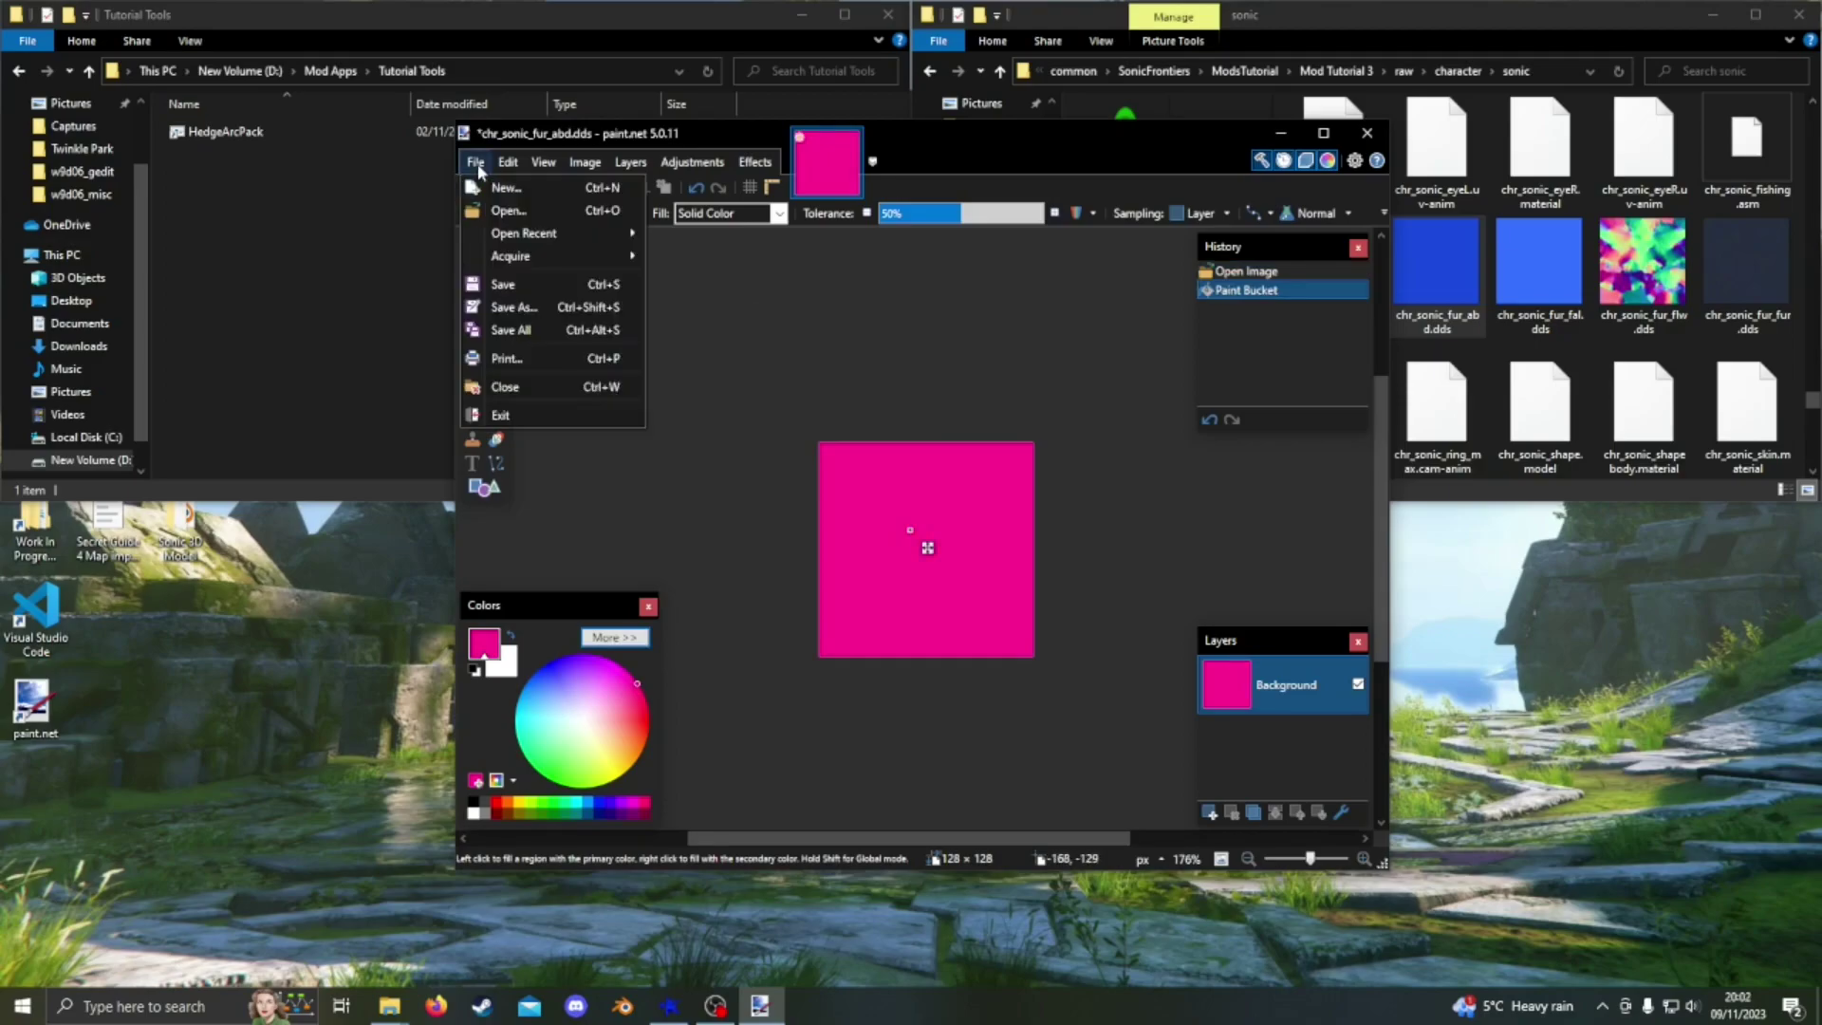
left_click(567, 313)
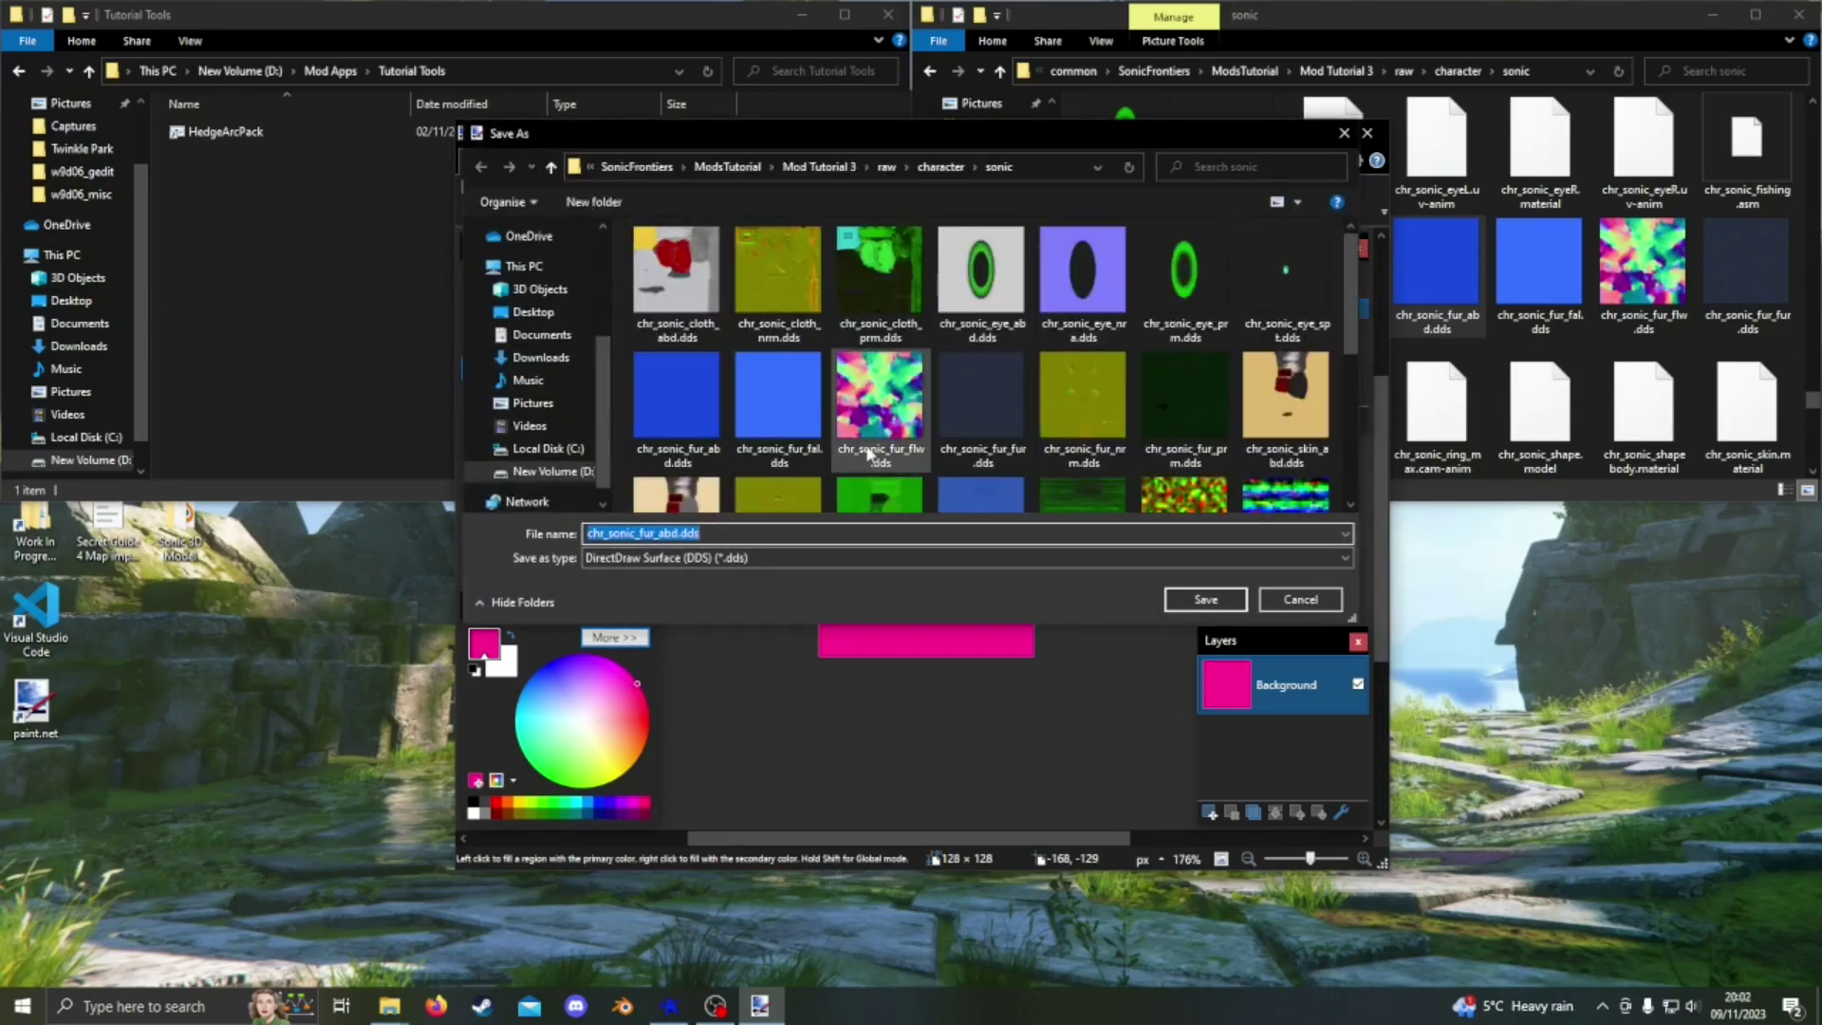
left_click(680, 450)
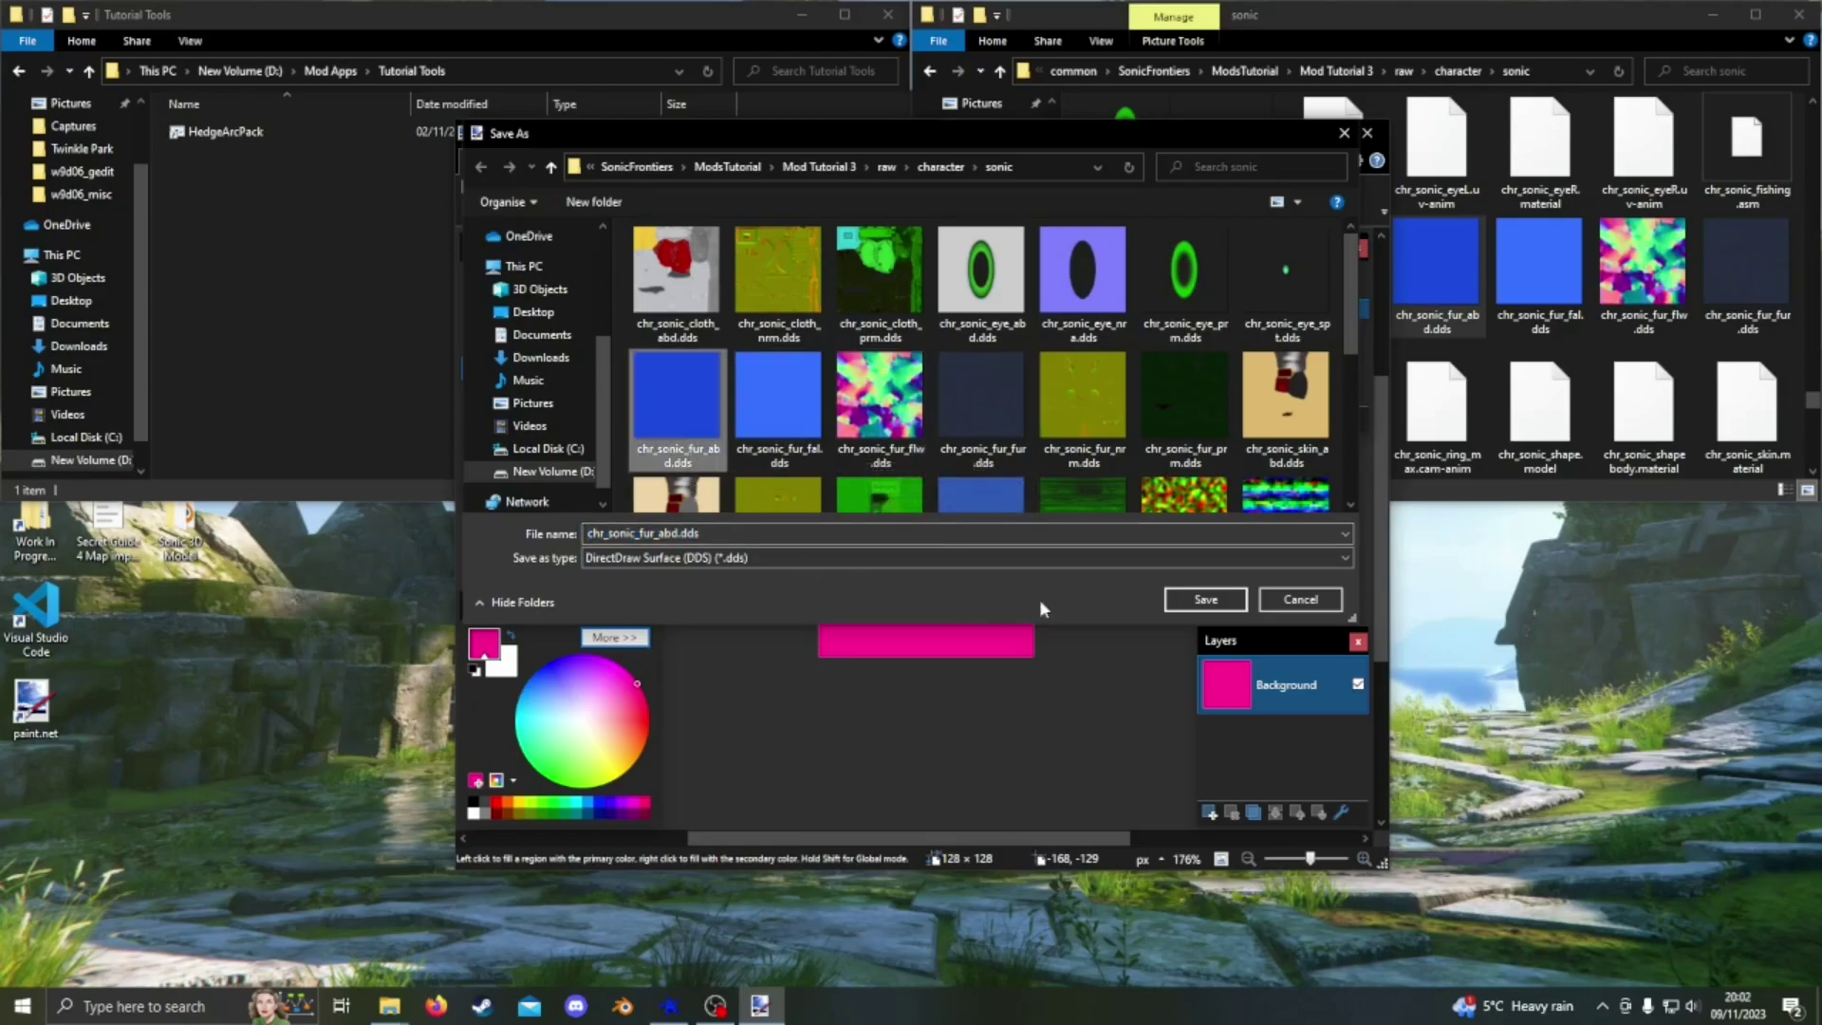
left_click(1198, 601)
left_click(958, 506)
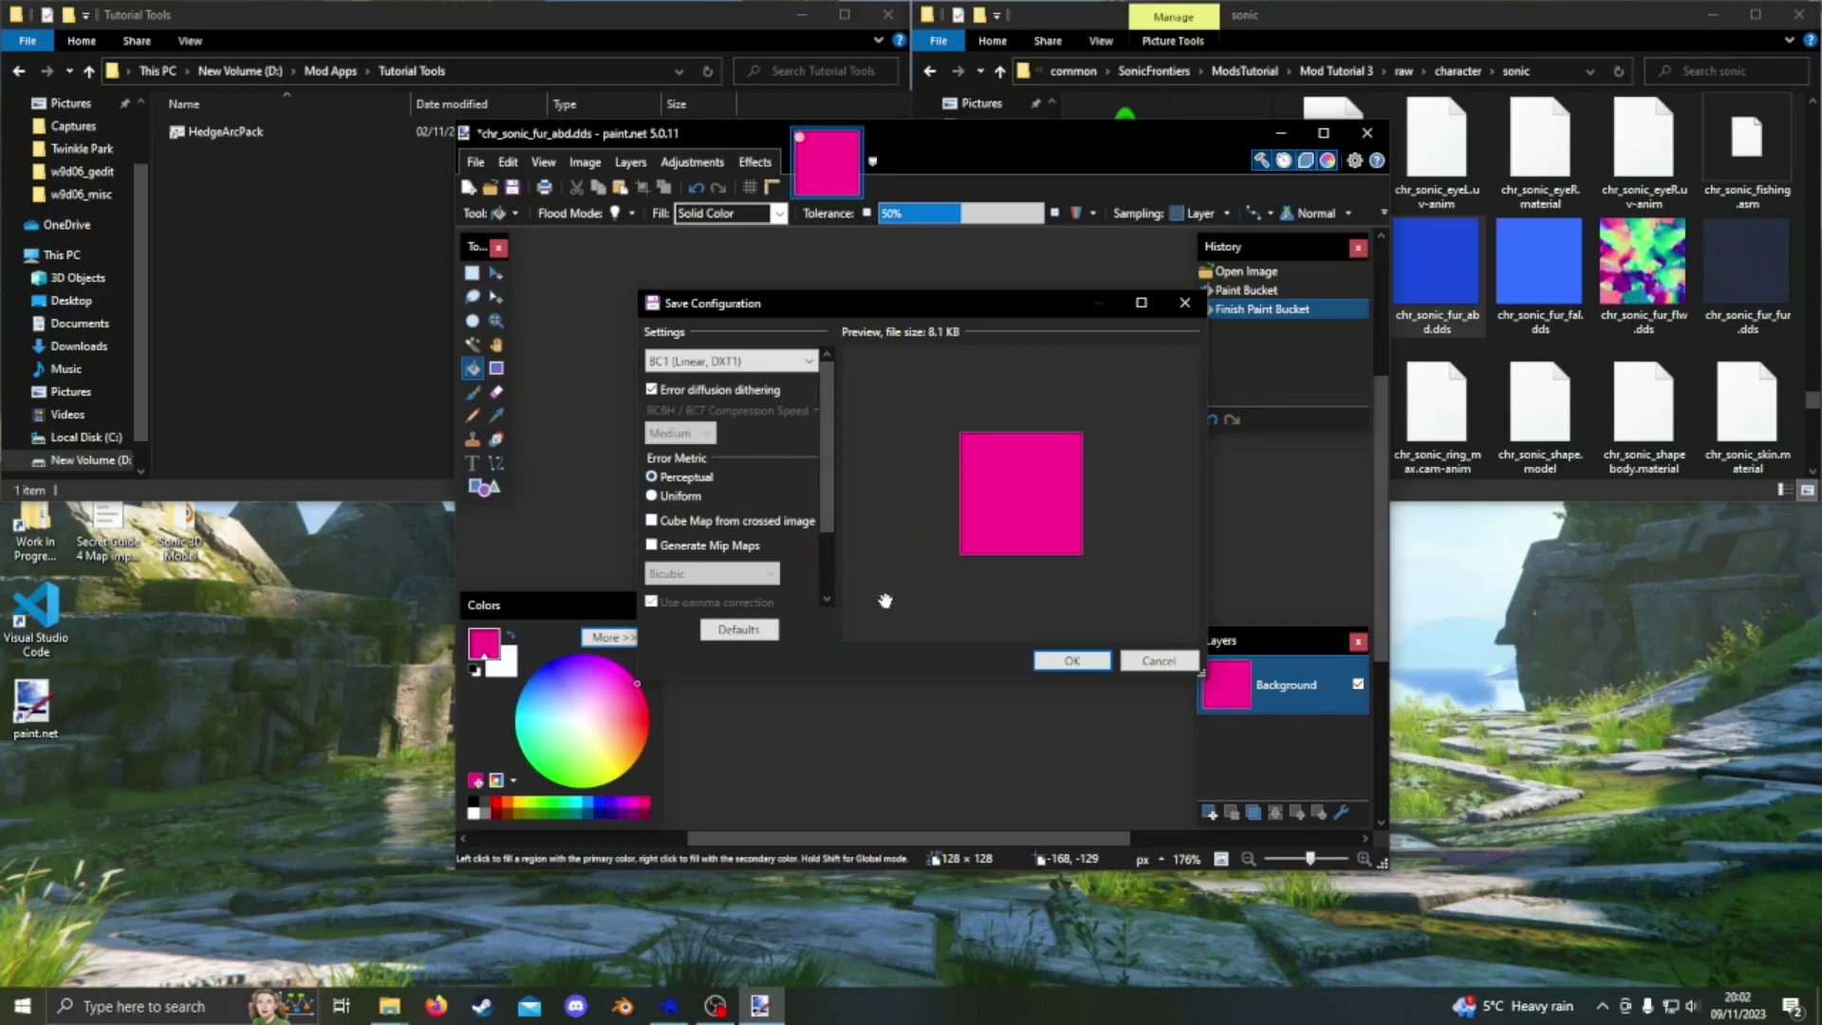
left_click(1084, 659)
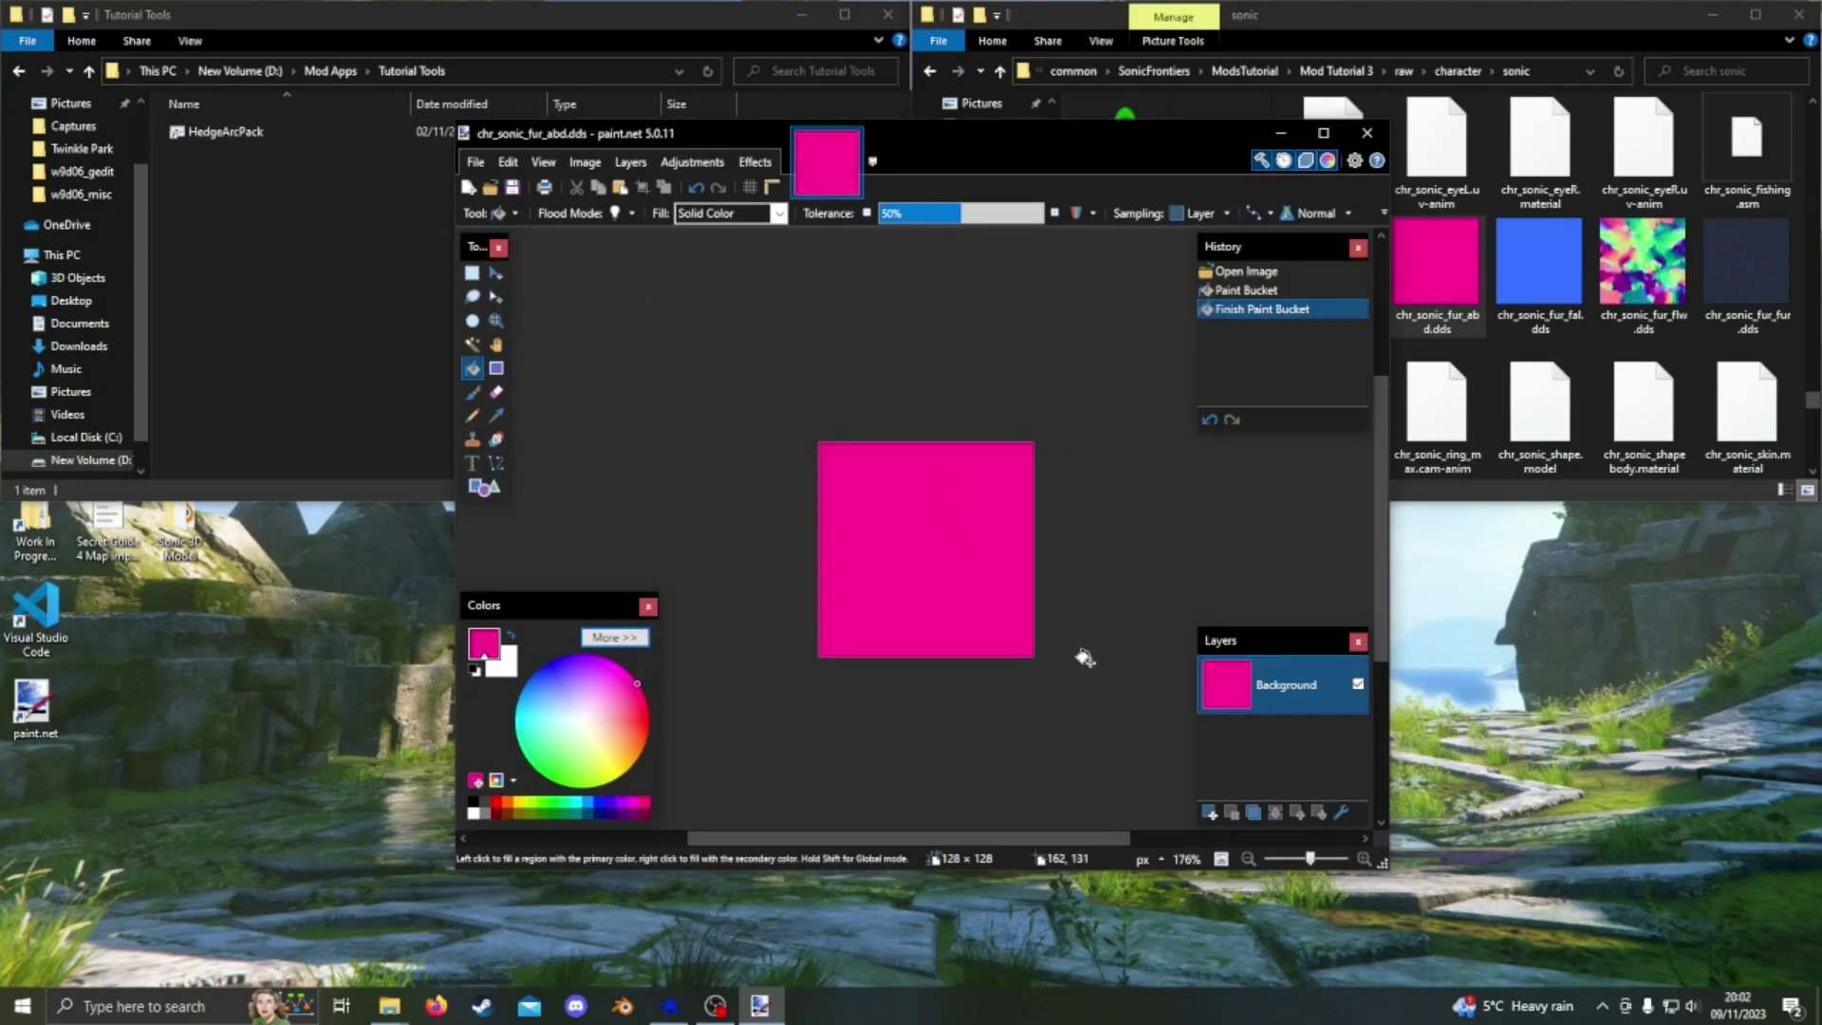
left_click(1363, 136)
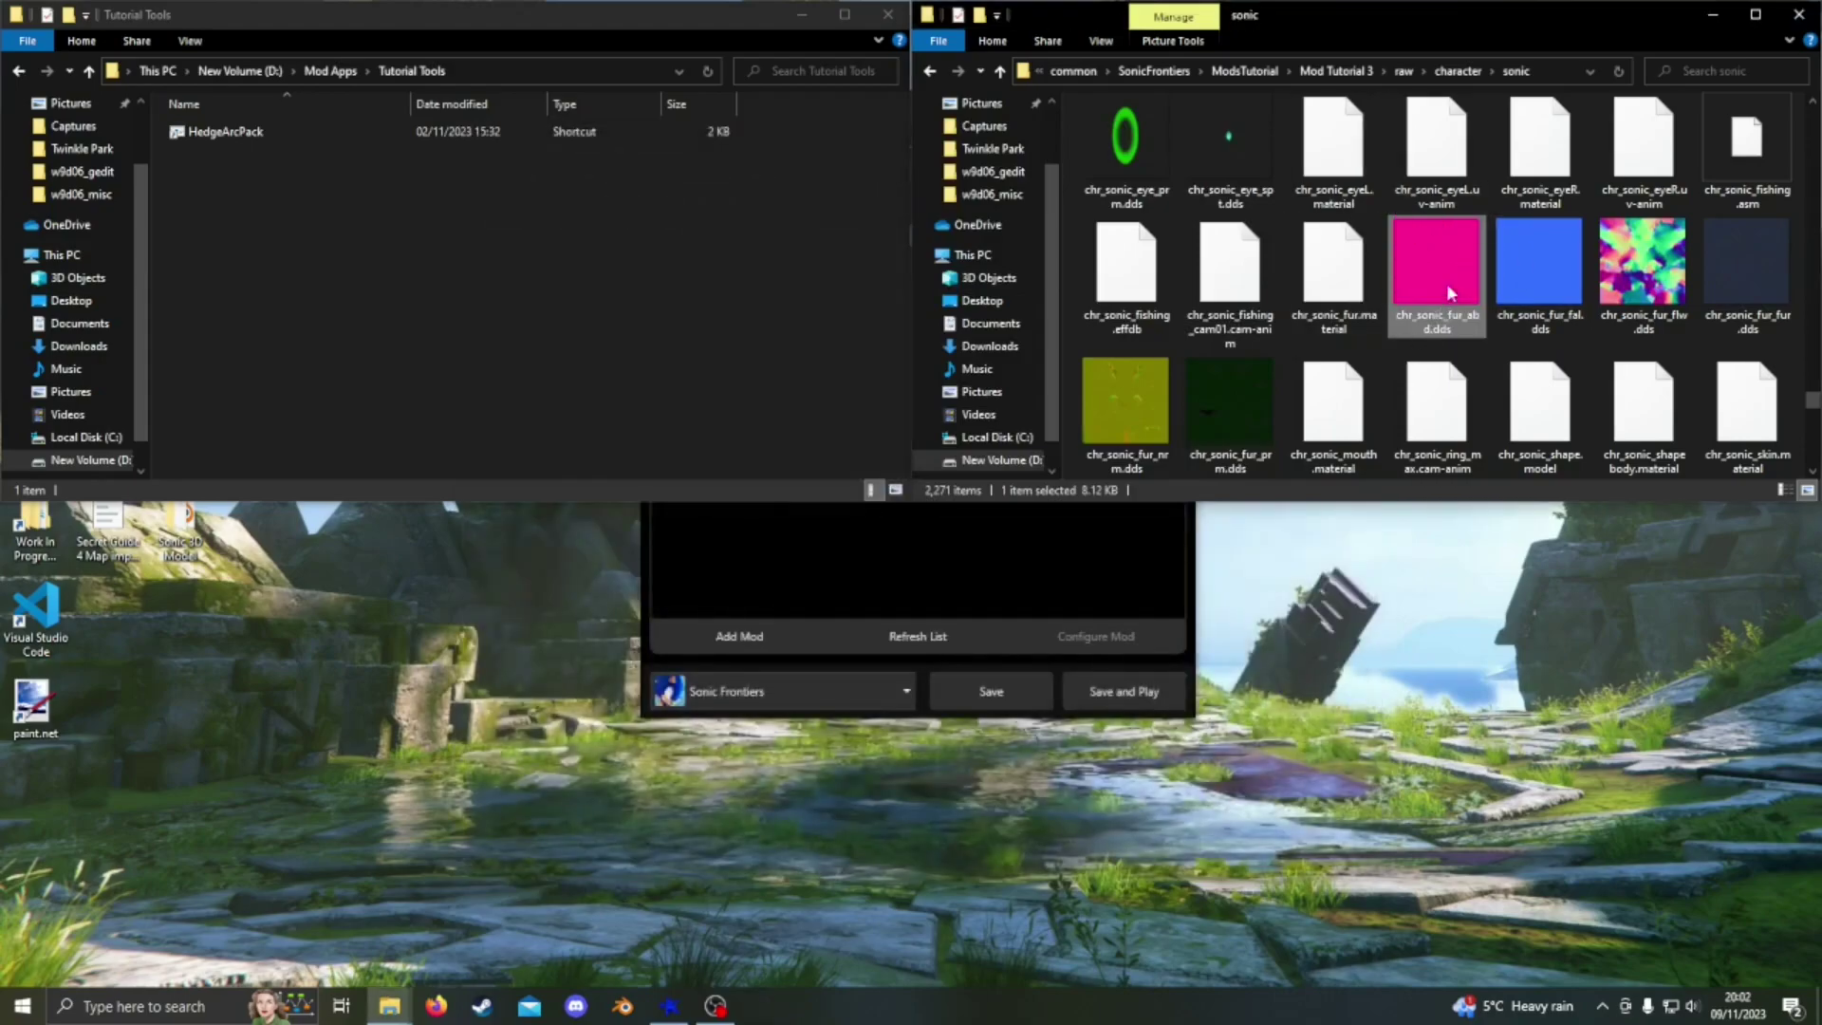
Find the chr_sonic_eye_abd.dds texture in the sonic folder and open it in paint.net.
left_click(1458, 291)
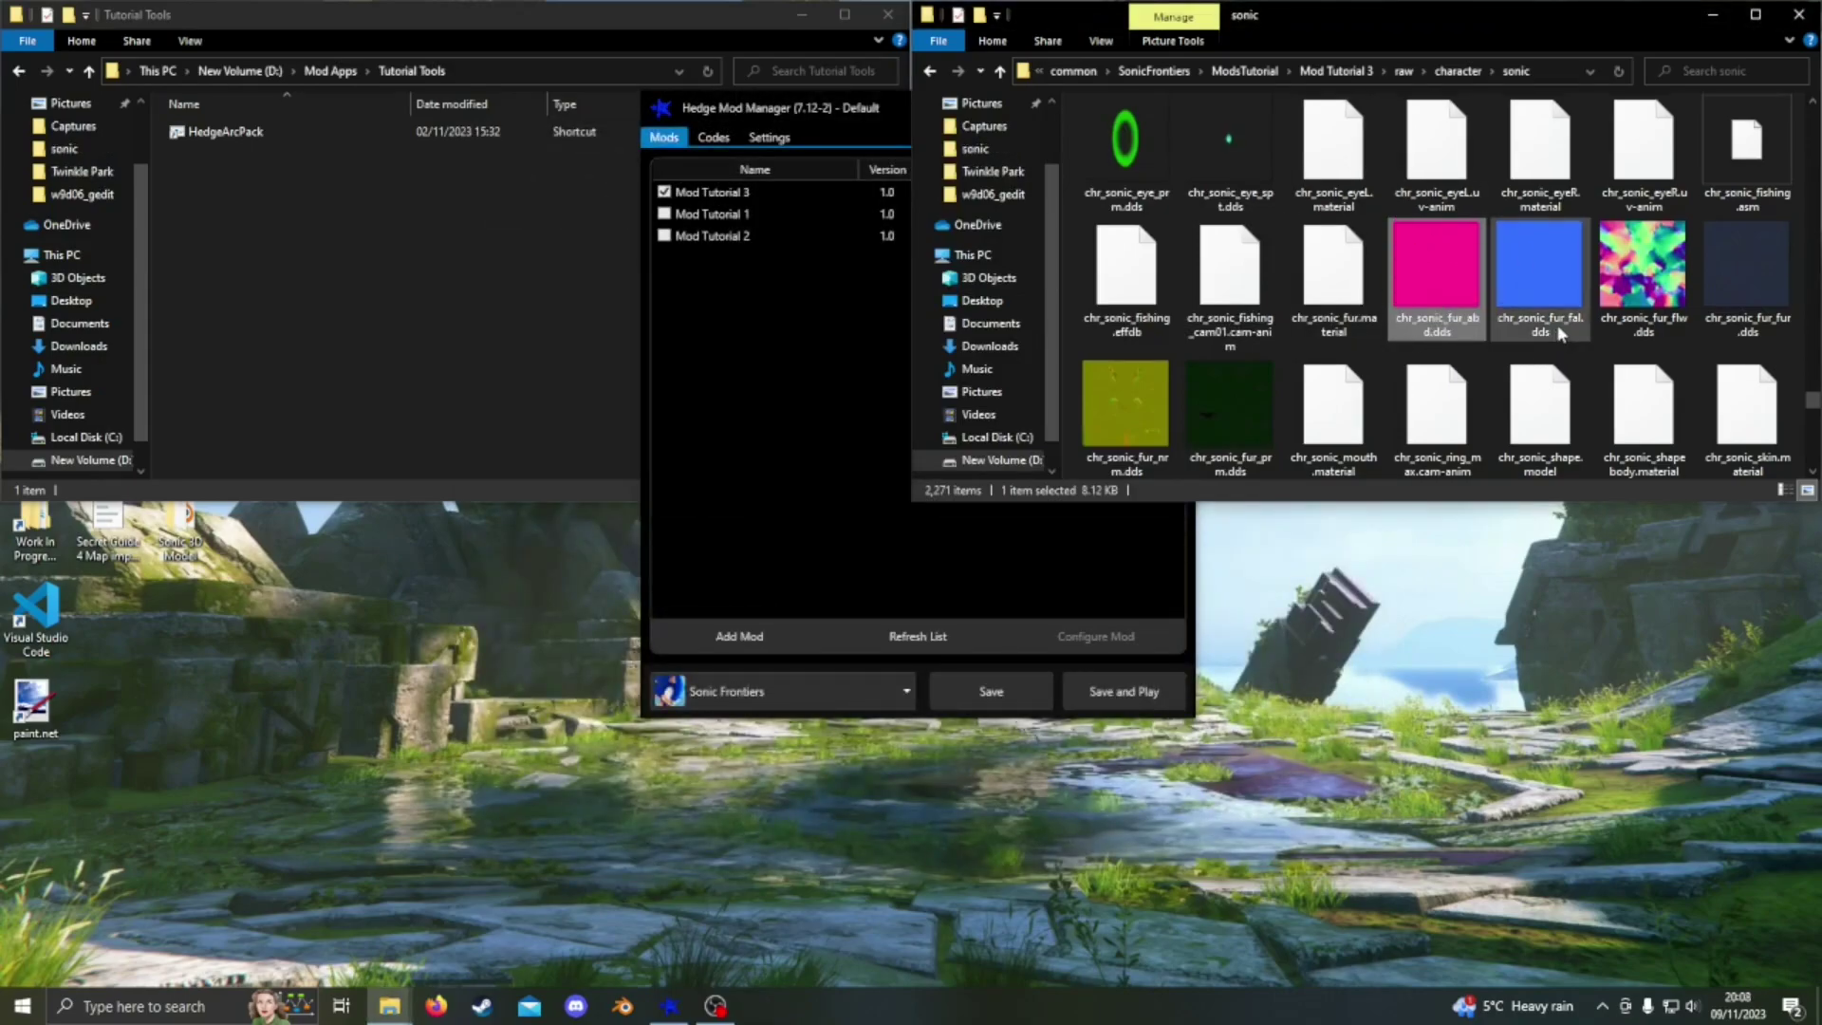
scroll(1559, 334, "up", 2)
double_click(1646, 300)
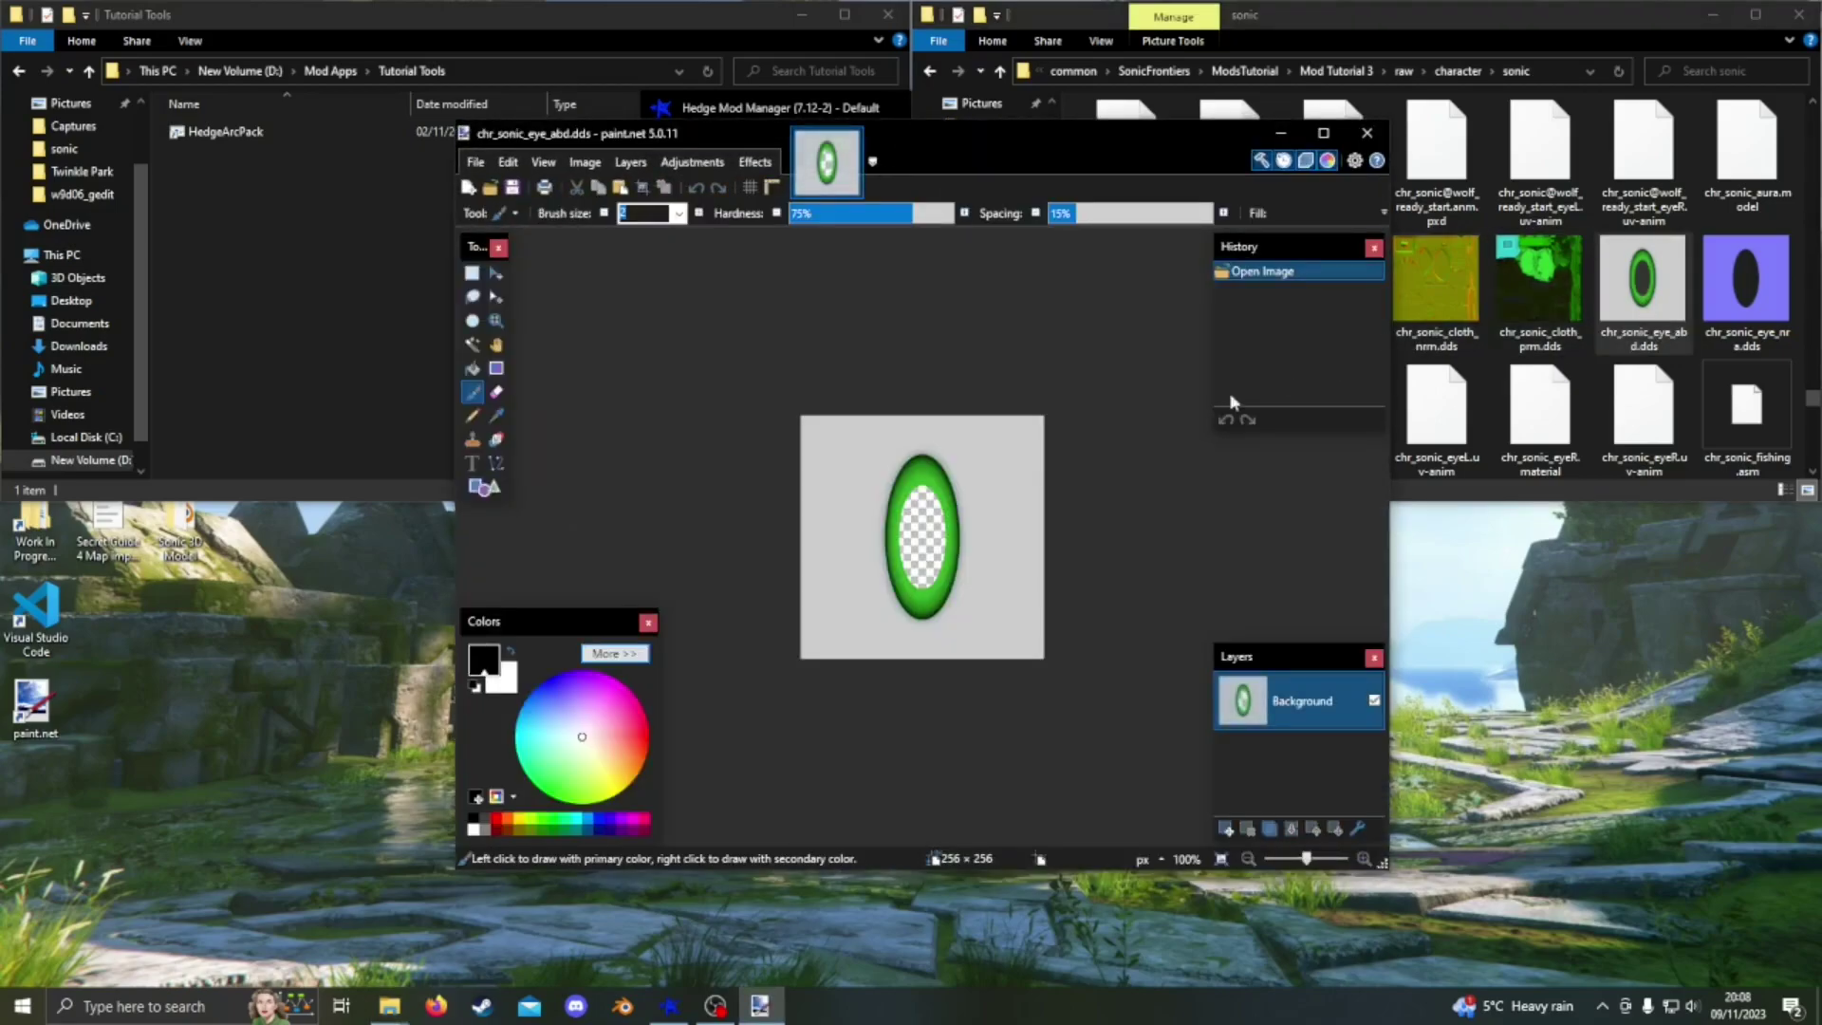
scroll(951, 501, "up", 3)
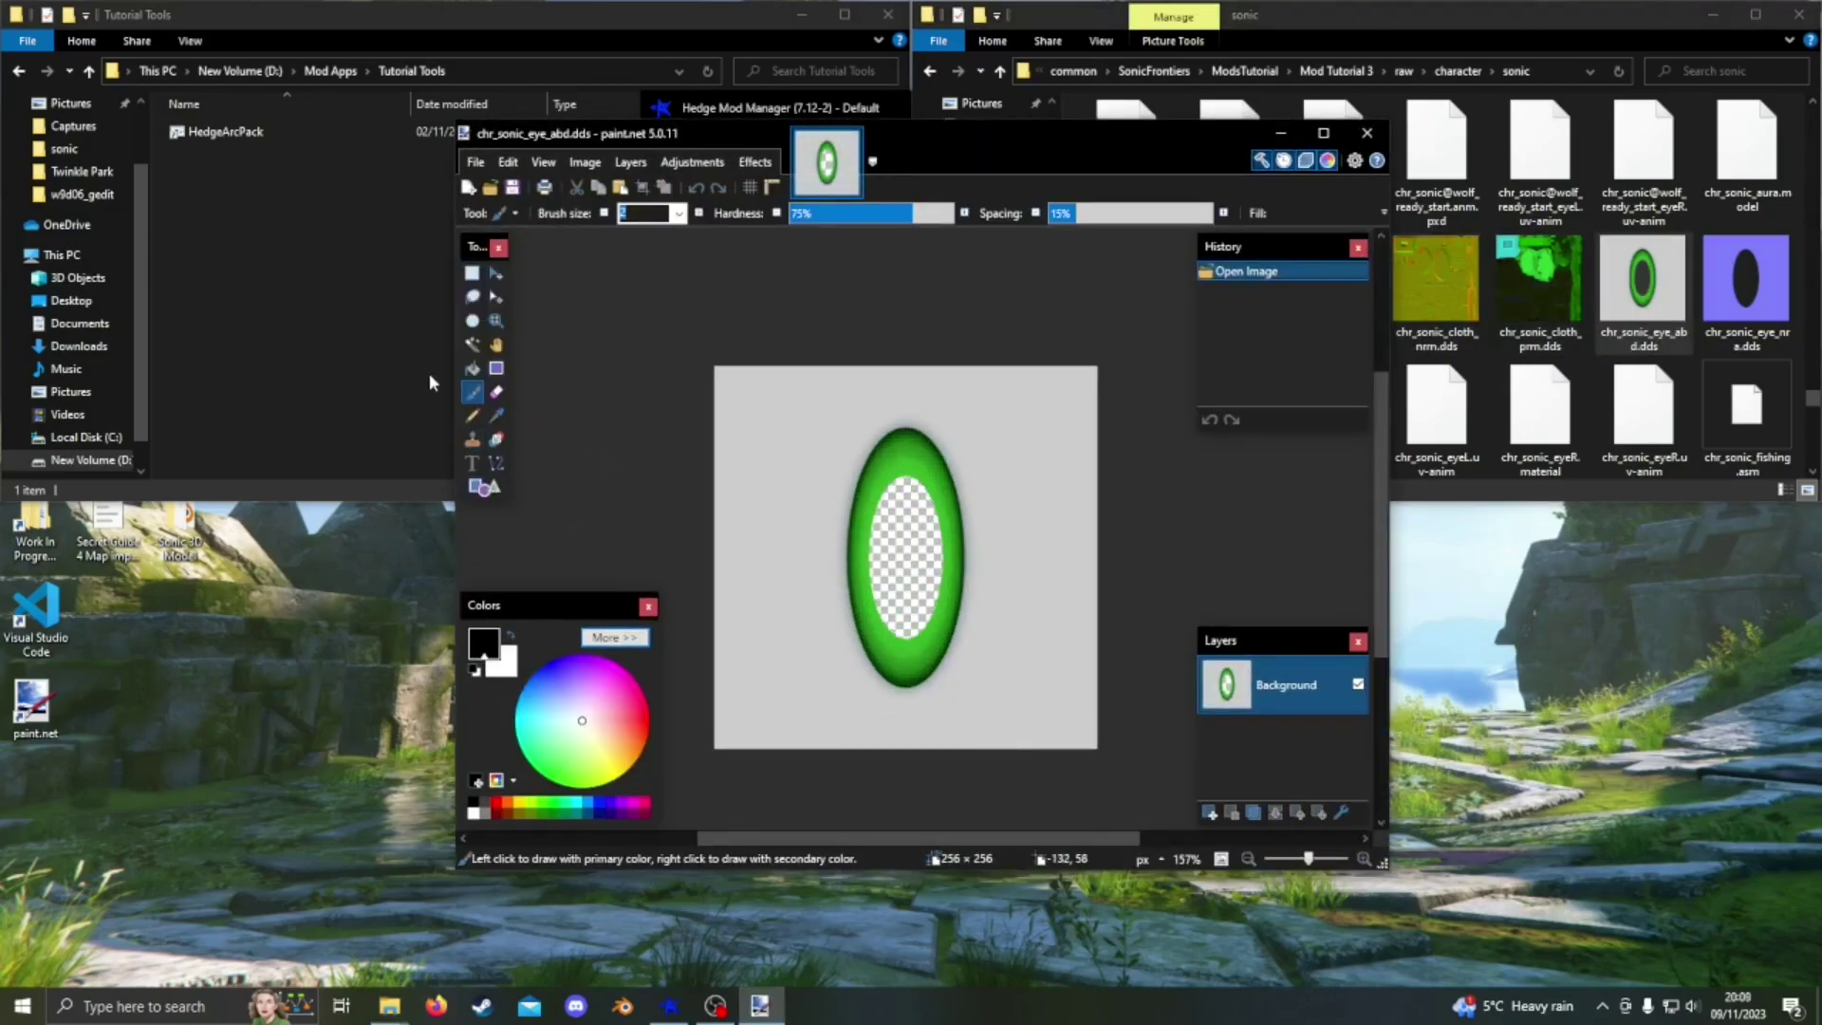
Try filling the green iris with solid blue using the Paint Bucket, and undo the fill.
left_click(472, 370)
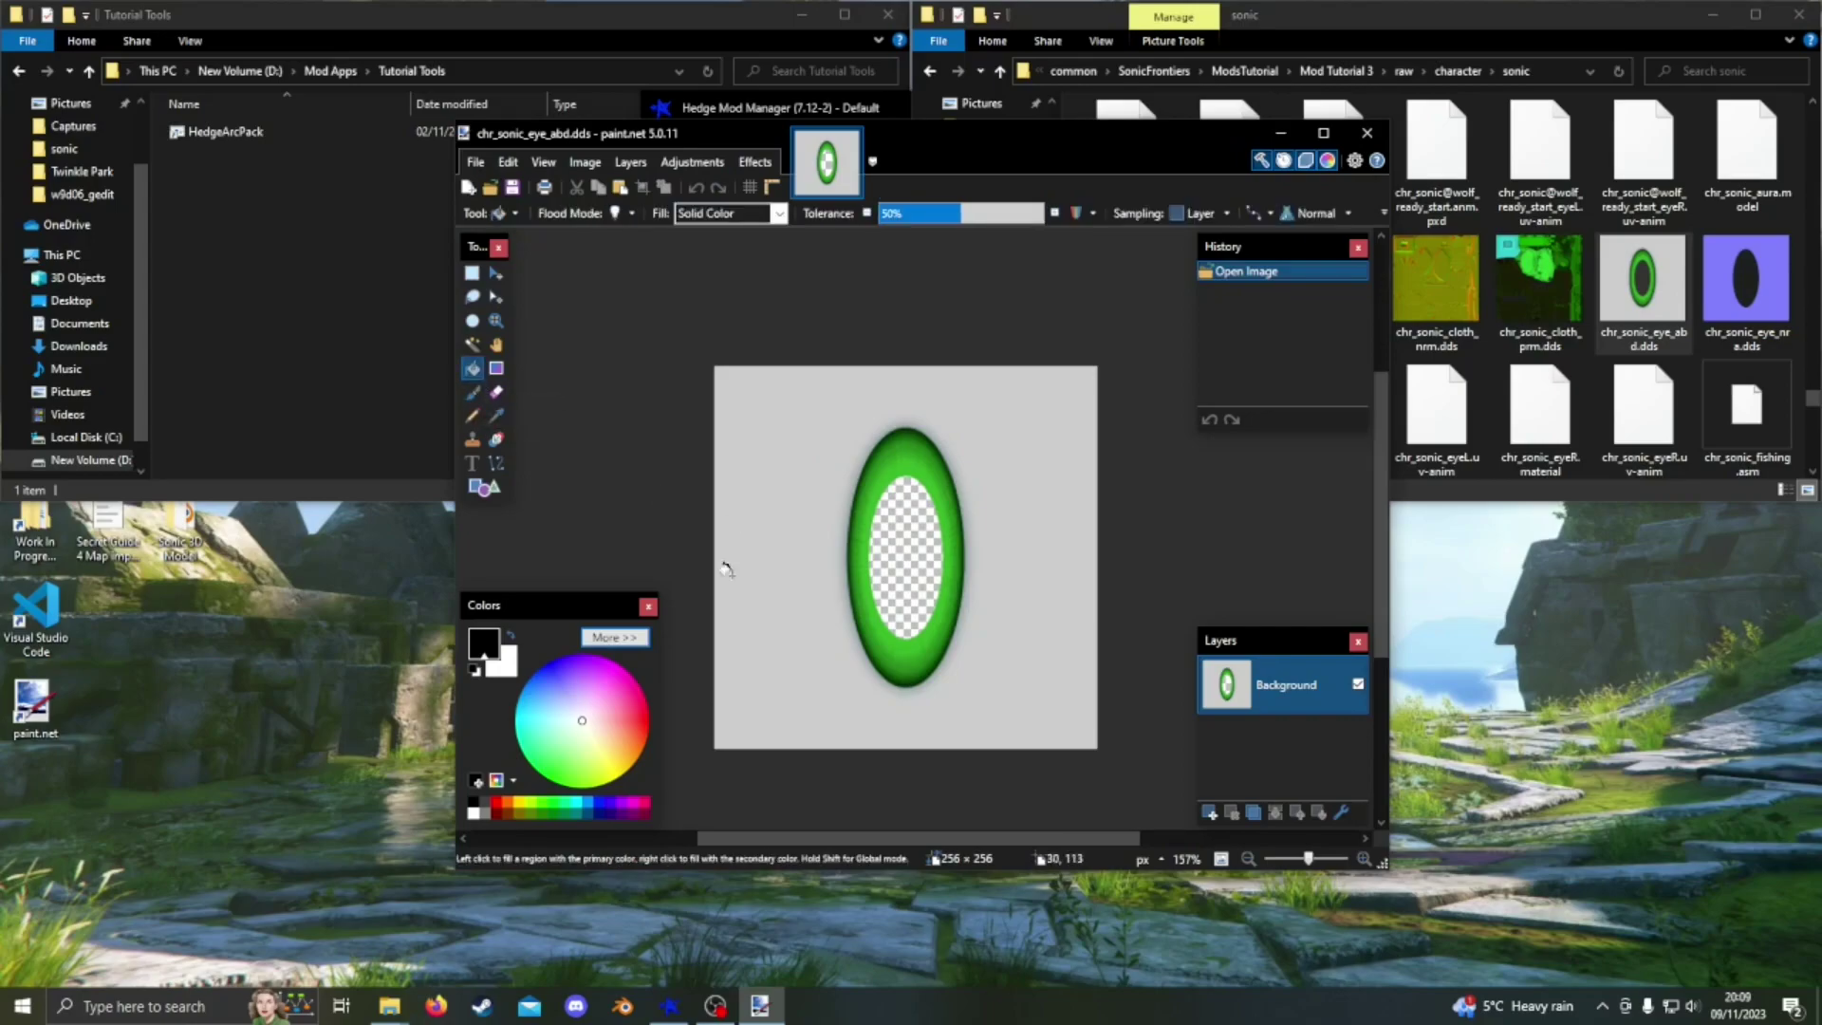
mouse_move(619, 680)
left_mouse_down()
mouse_move(605, 659)
mouse_move(556, 658)
left_mouse_up()
left_click(913, 448)
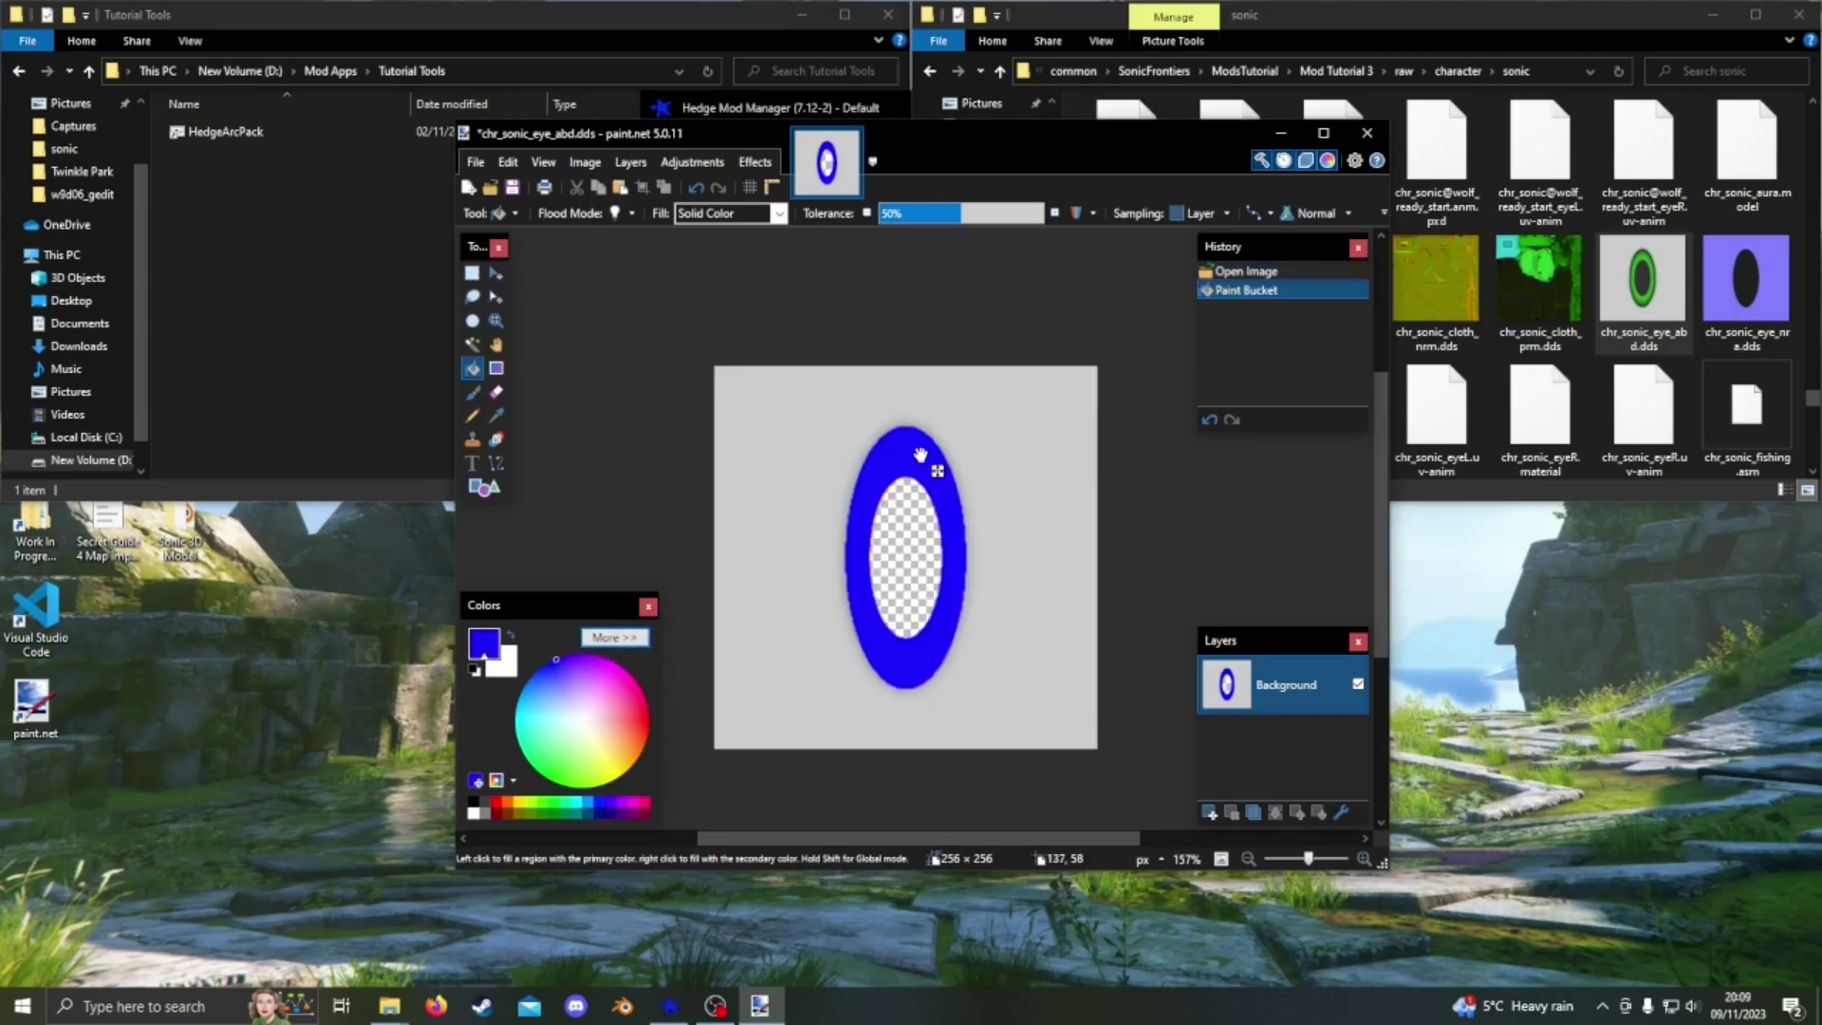
scroll(925, 445, "up", 3)
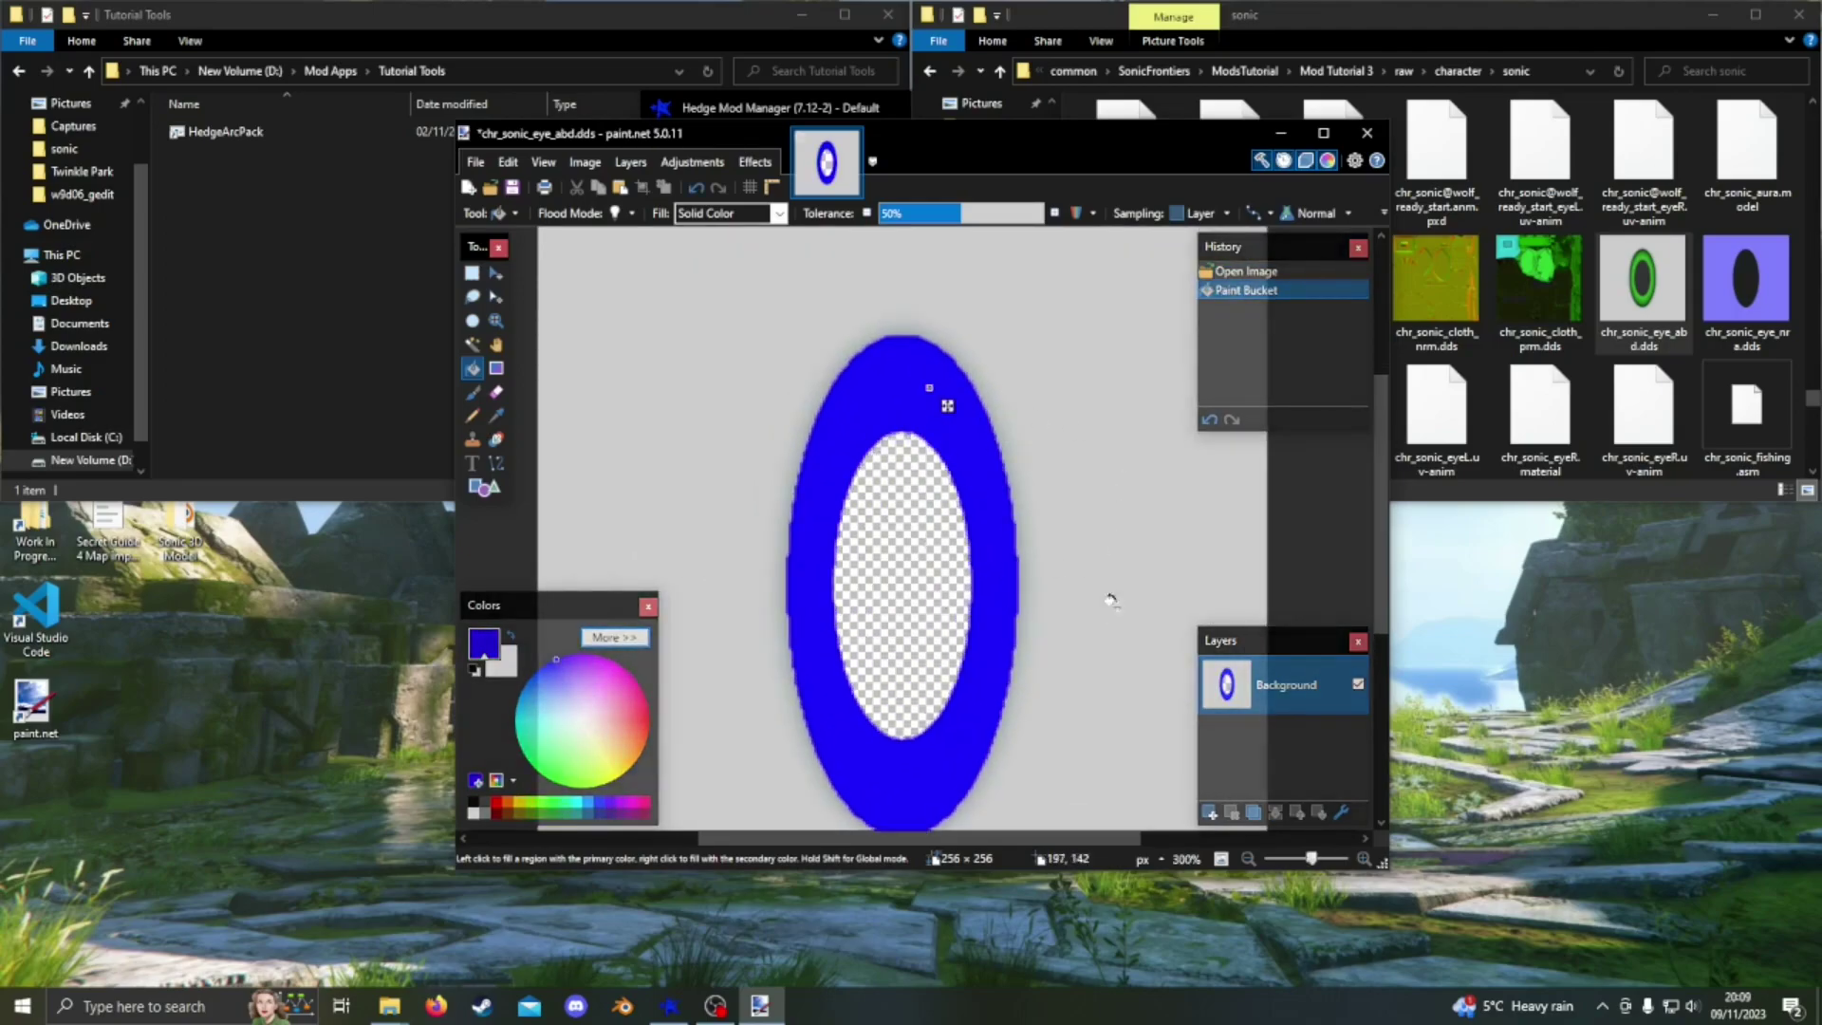
scroll(1021, 576, "down", 2)
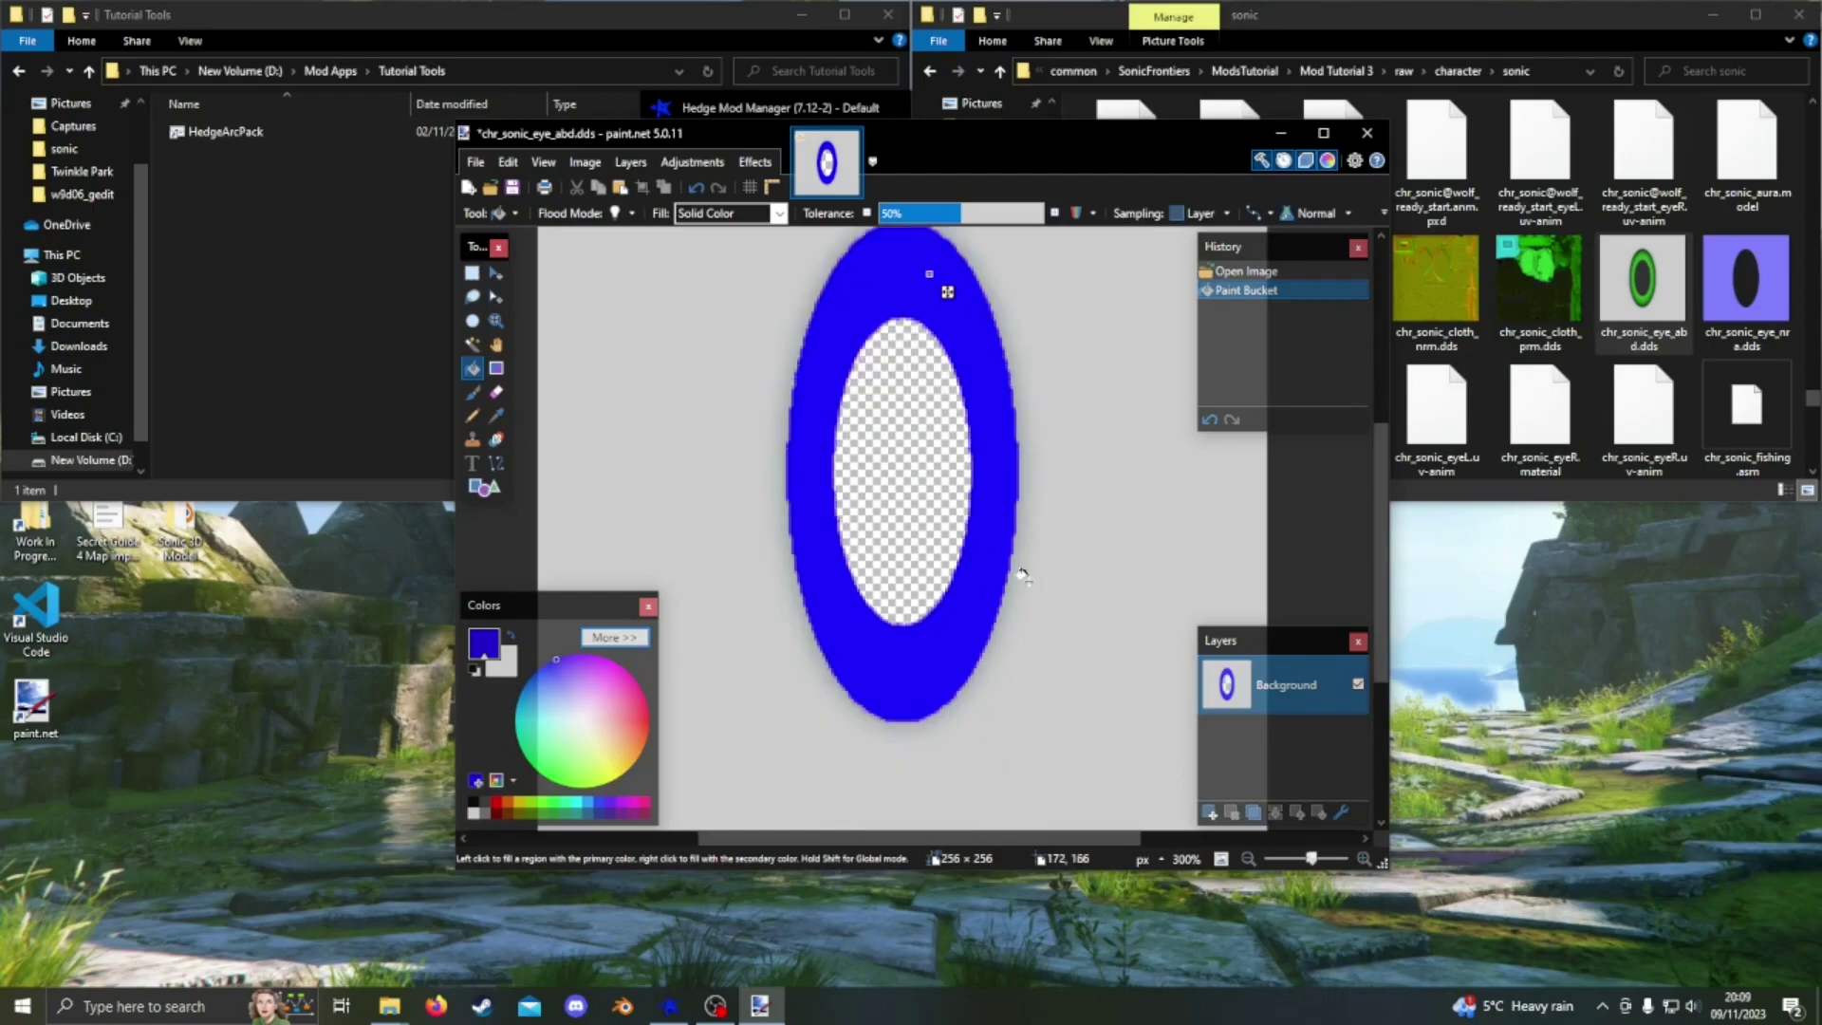
key("ctrl+z")
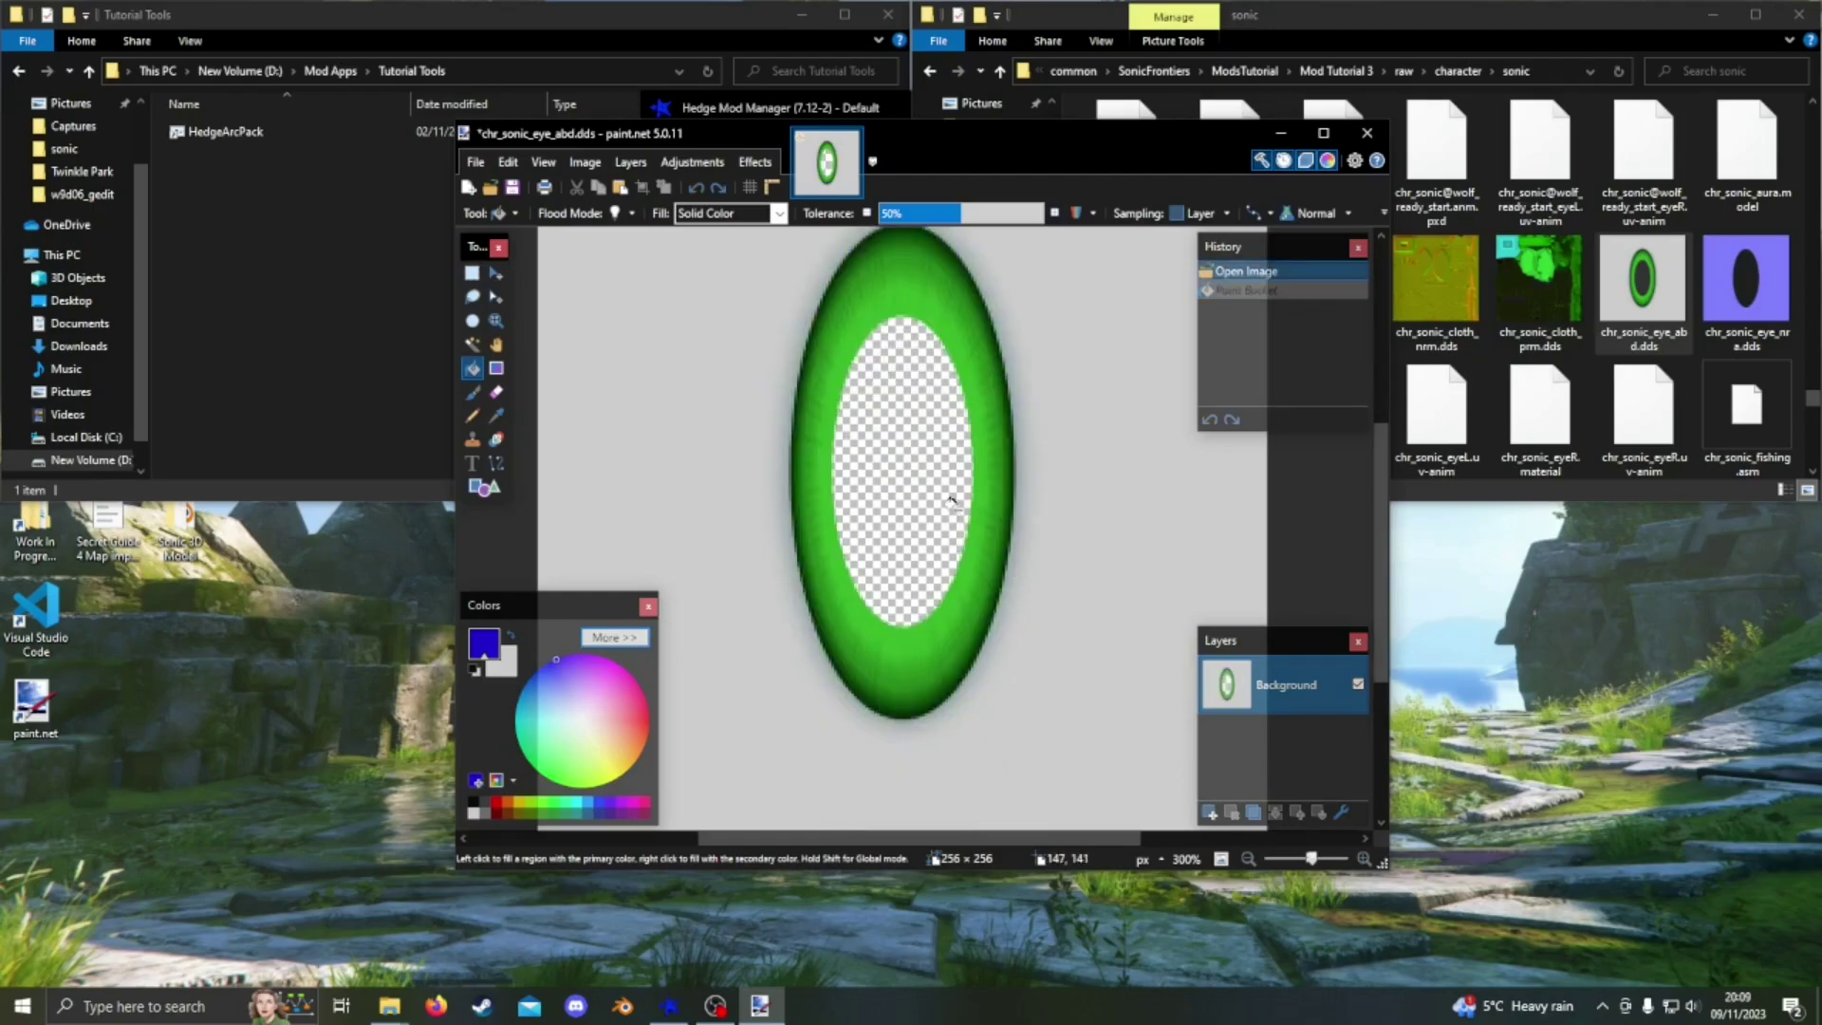
Recolour the eye texture to purple with a Hue / Saturation adjustment, setting Hue to 145.
scroll(952, 500, "down", 3)
left_click(710, 166)
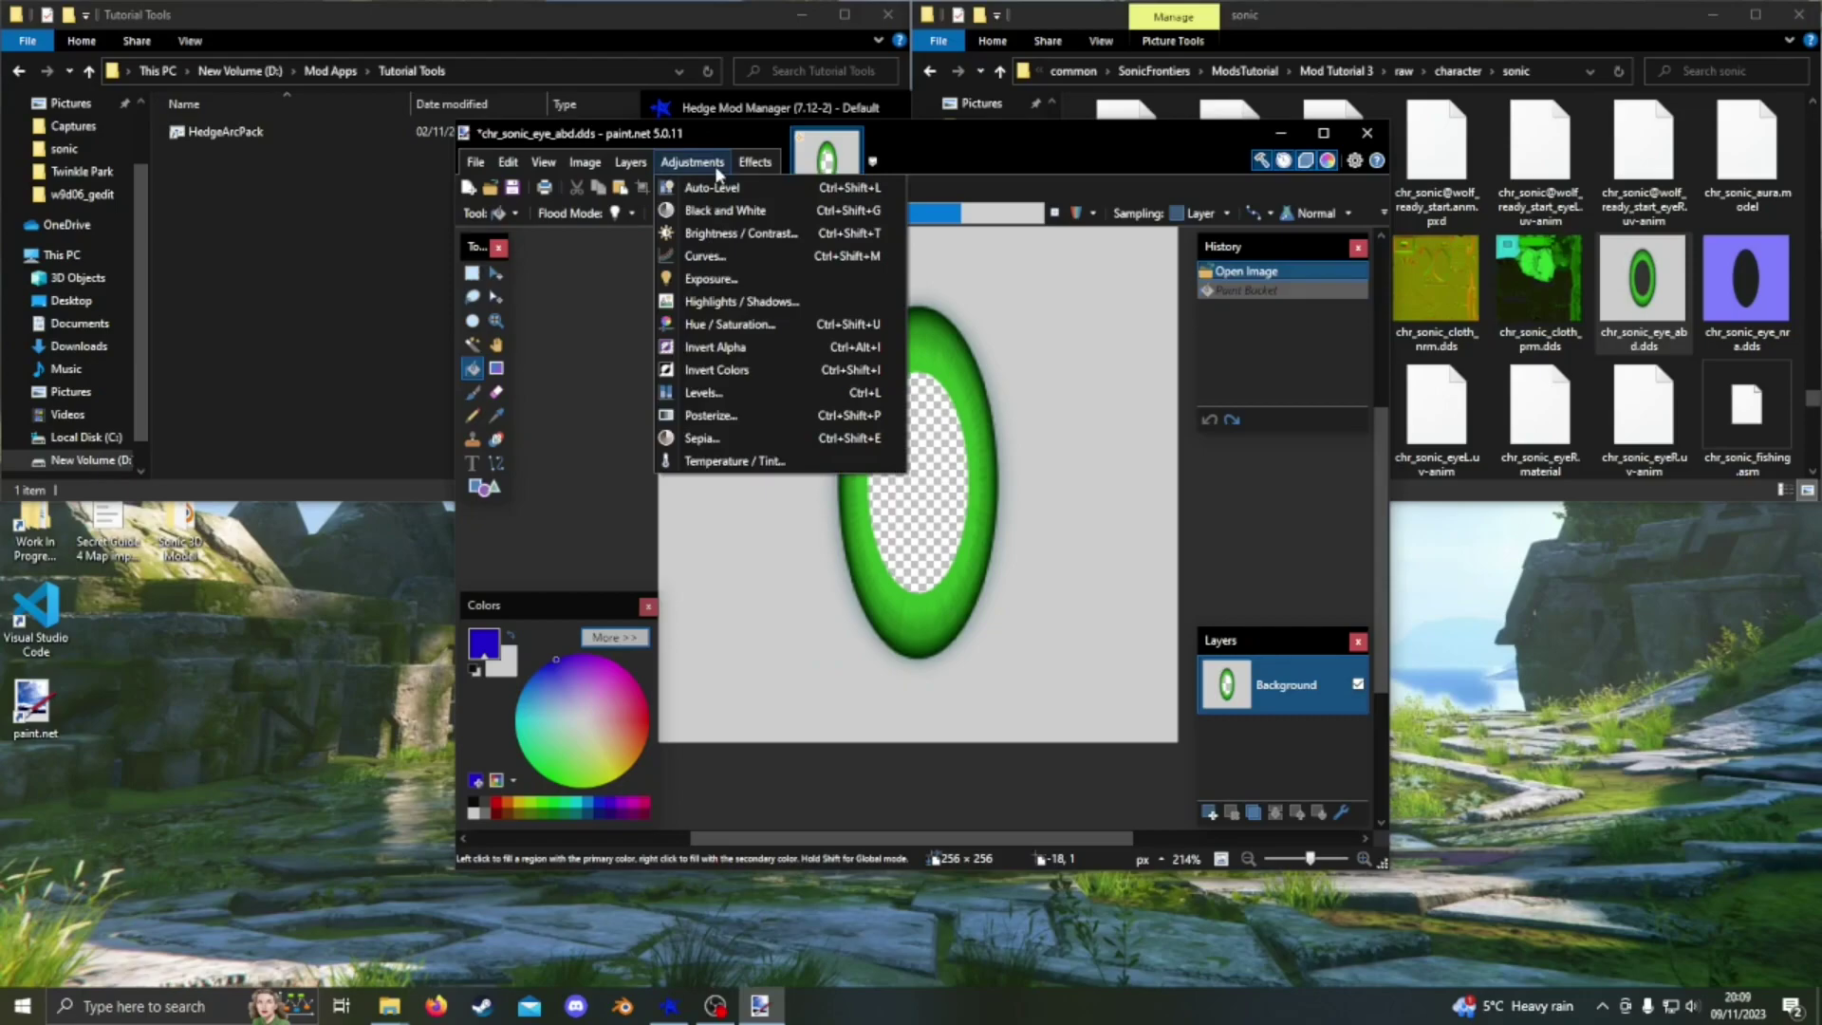
left_click(725, 324)
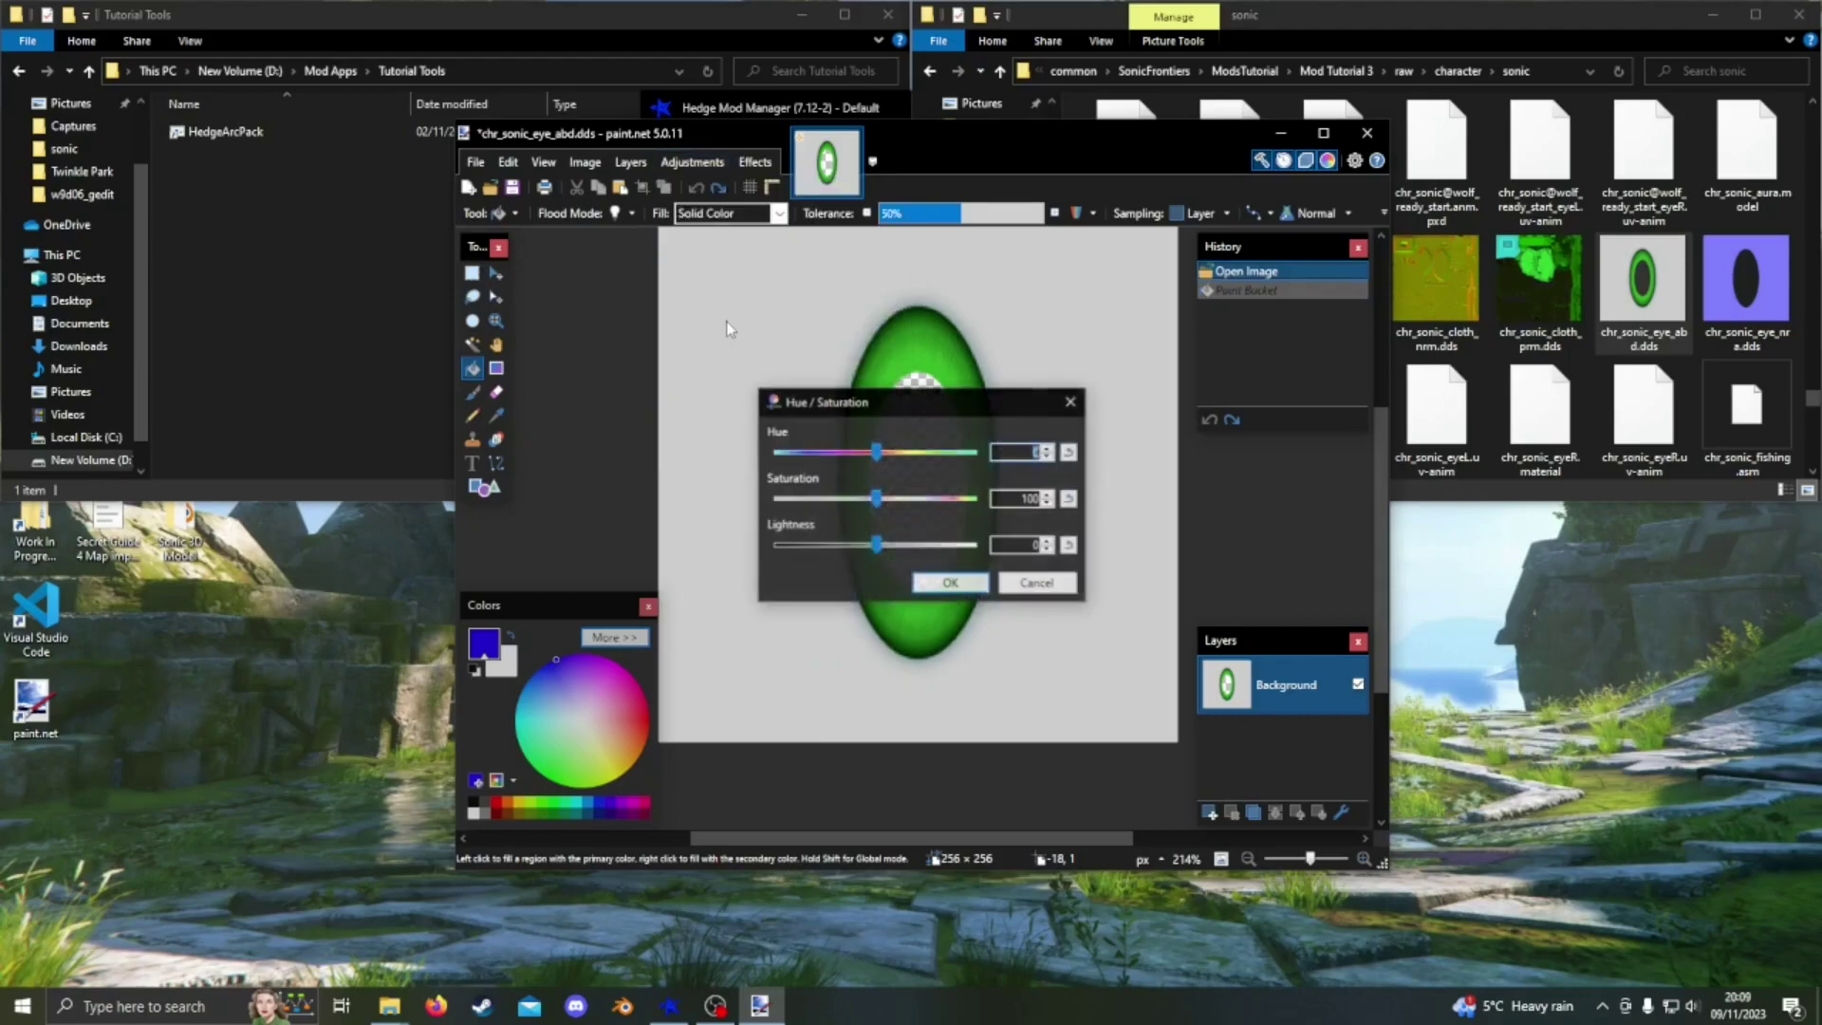
left_click_drag(900, 401, 1255, 387)
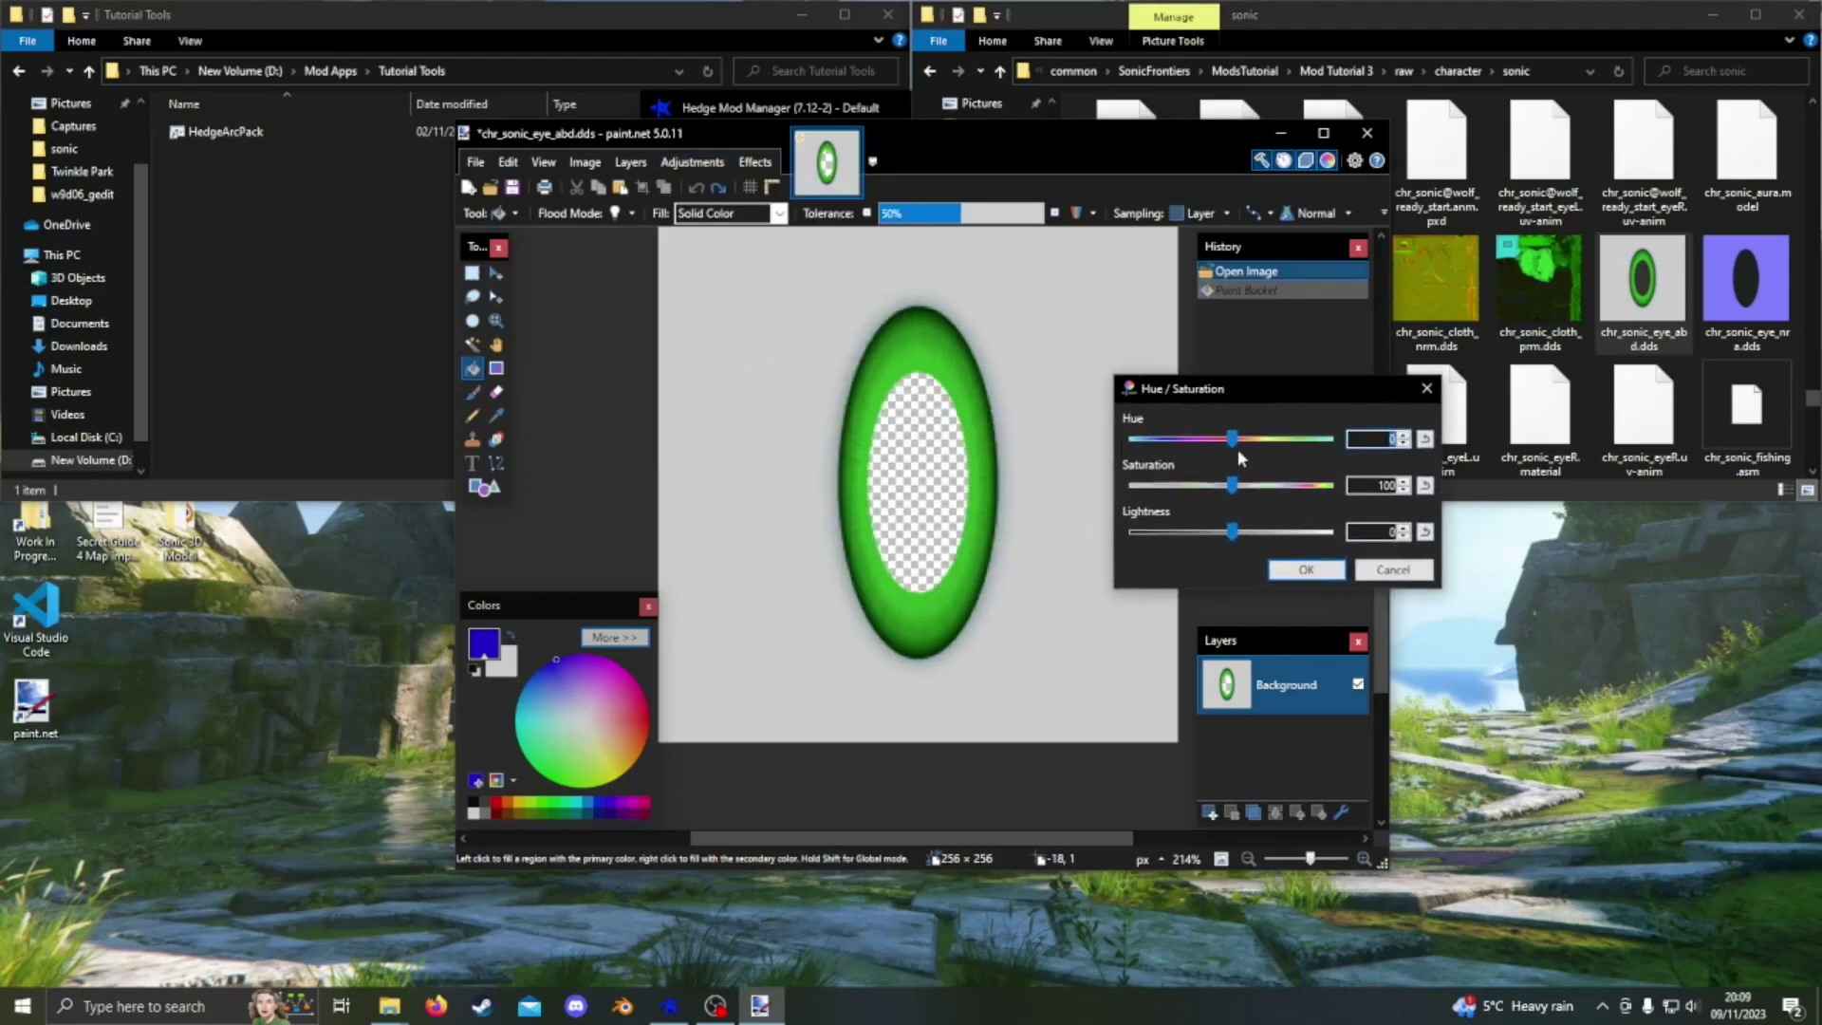
left_click_drag(1238, 451, 1307, 497)
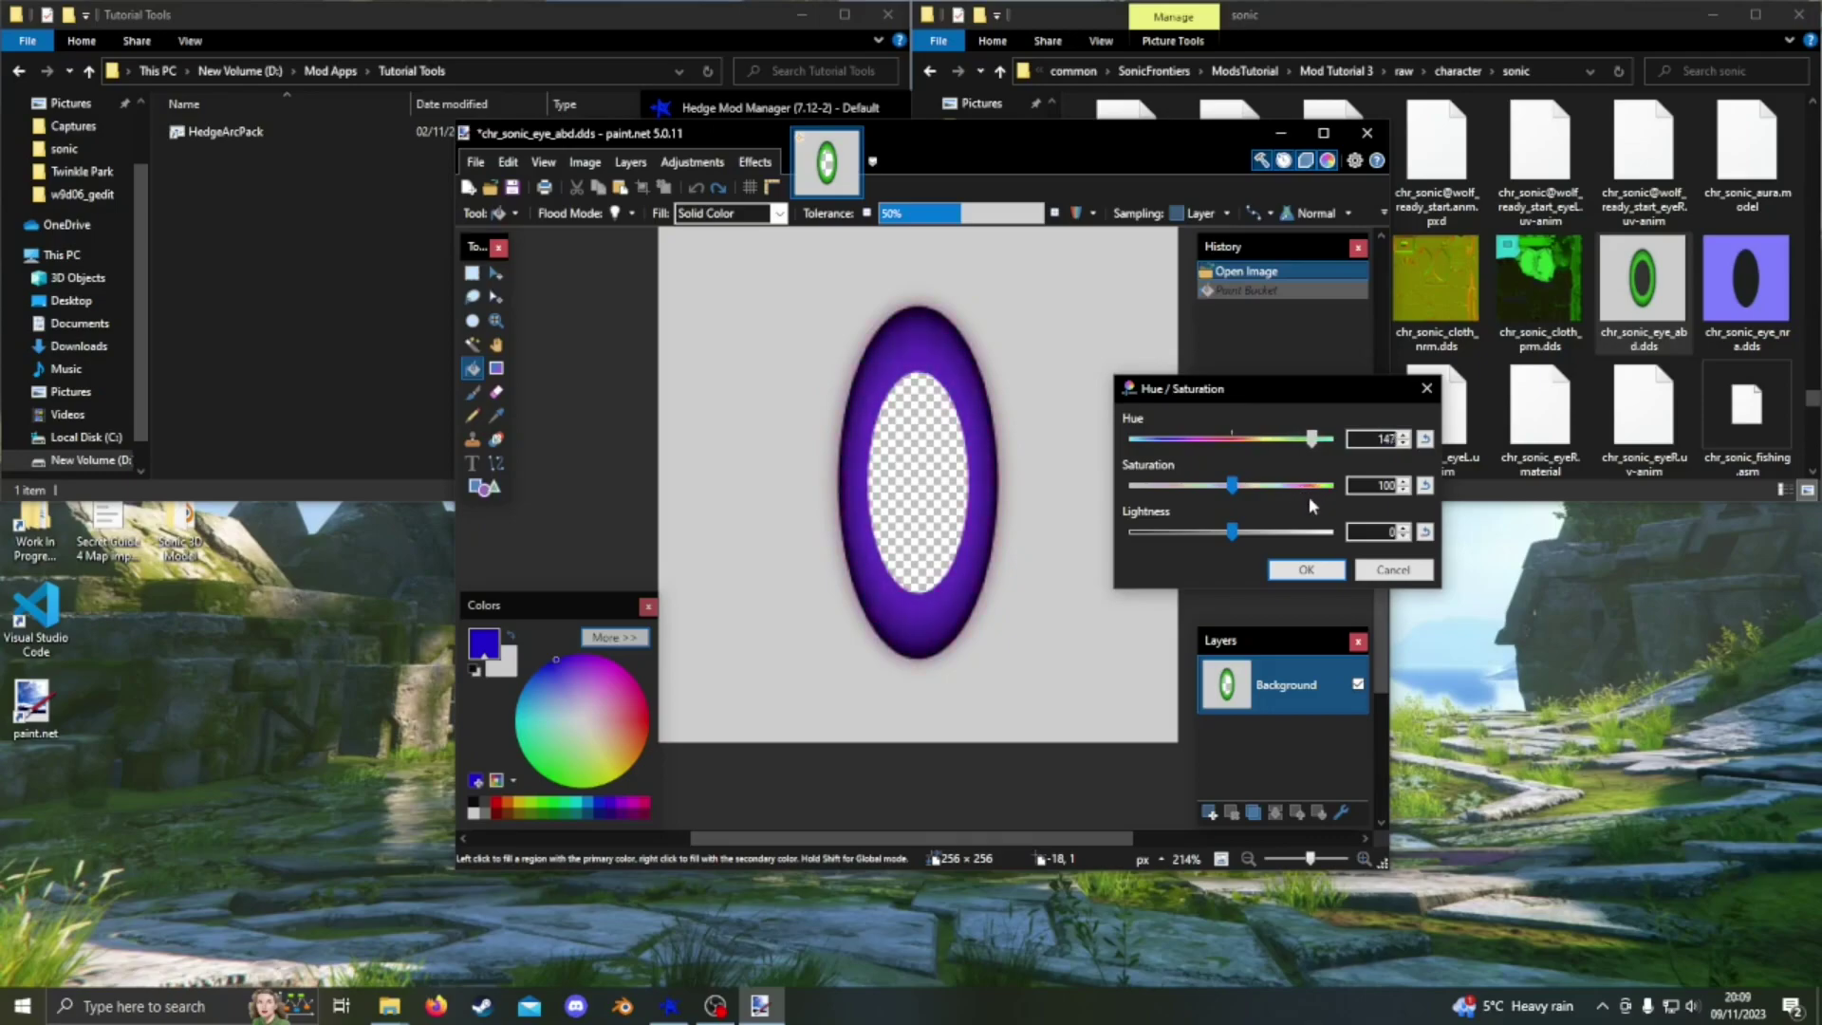
left_click(1308, 570)
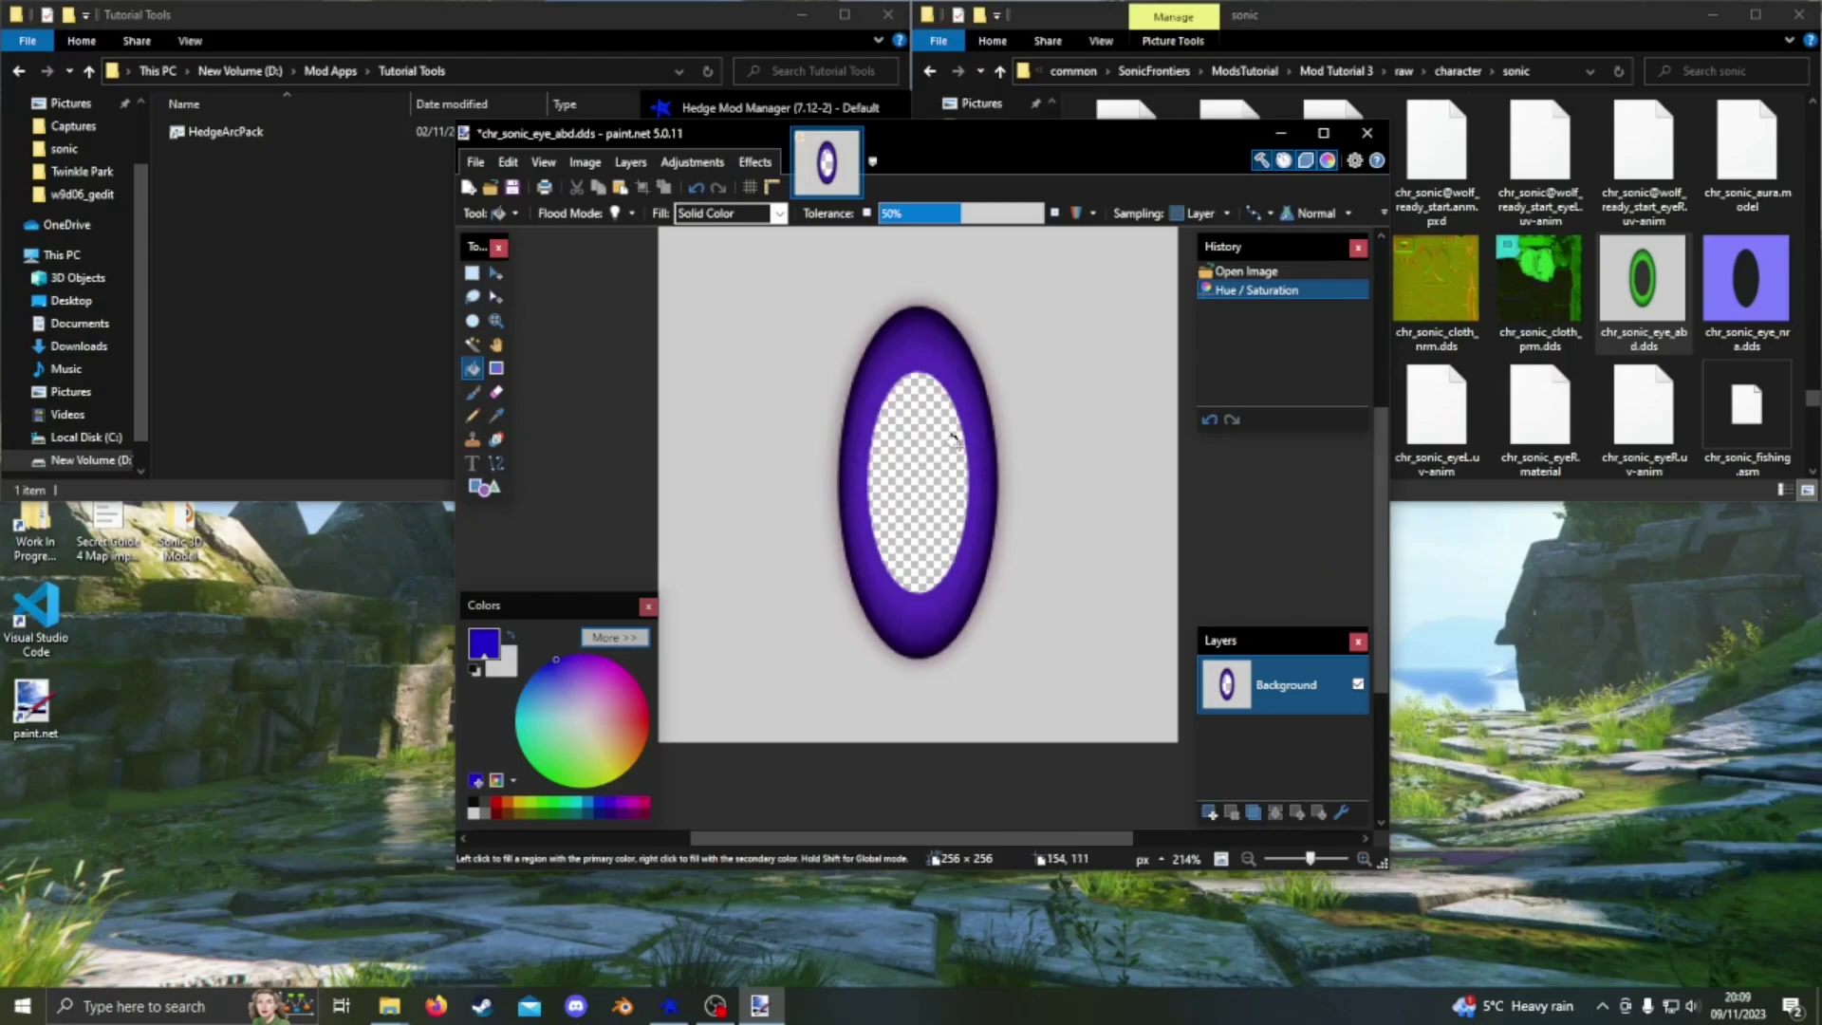
Save the texture over the original chr_sonic_eye_abd.dds as BC1 (Linear, DXT1), and close paint.net.
left_click(476, 163)
left_click(542, 308)
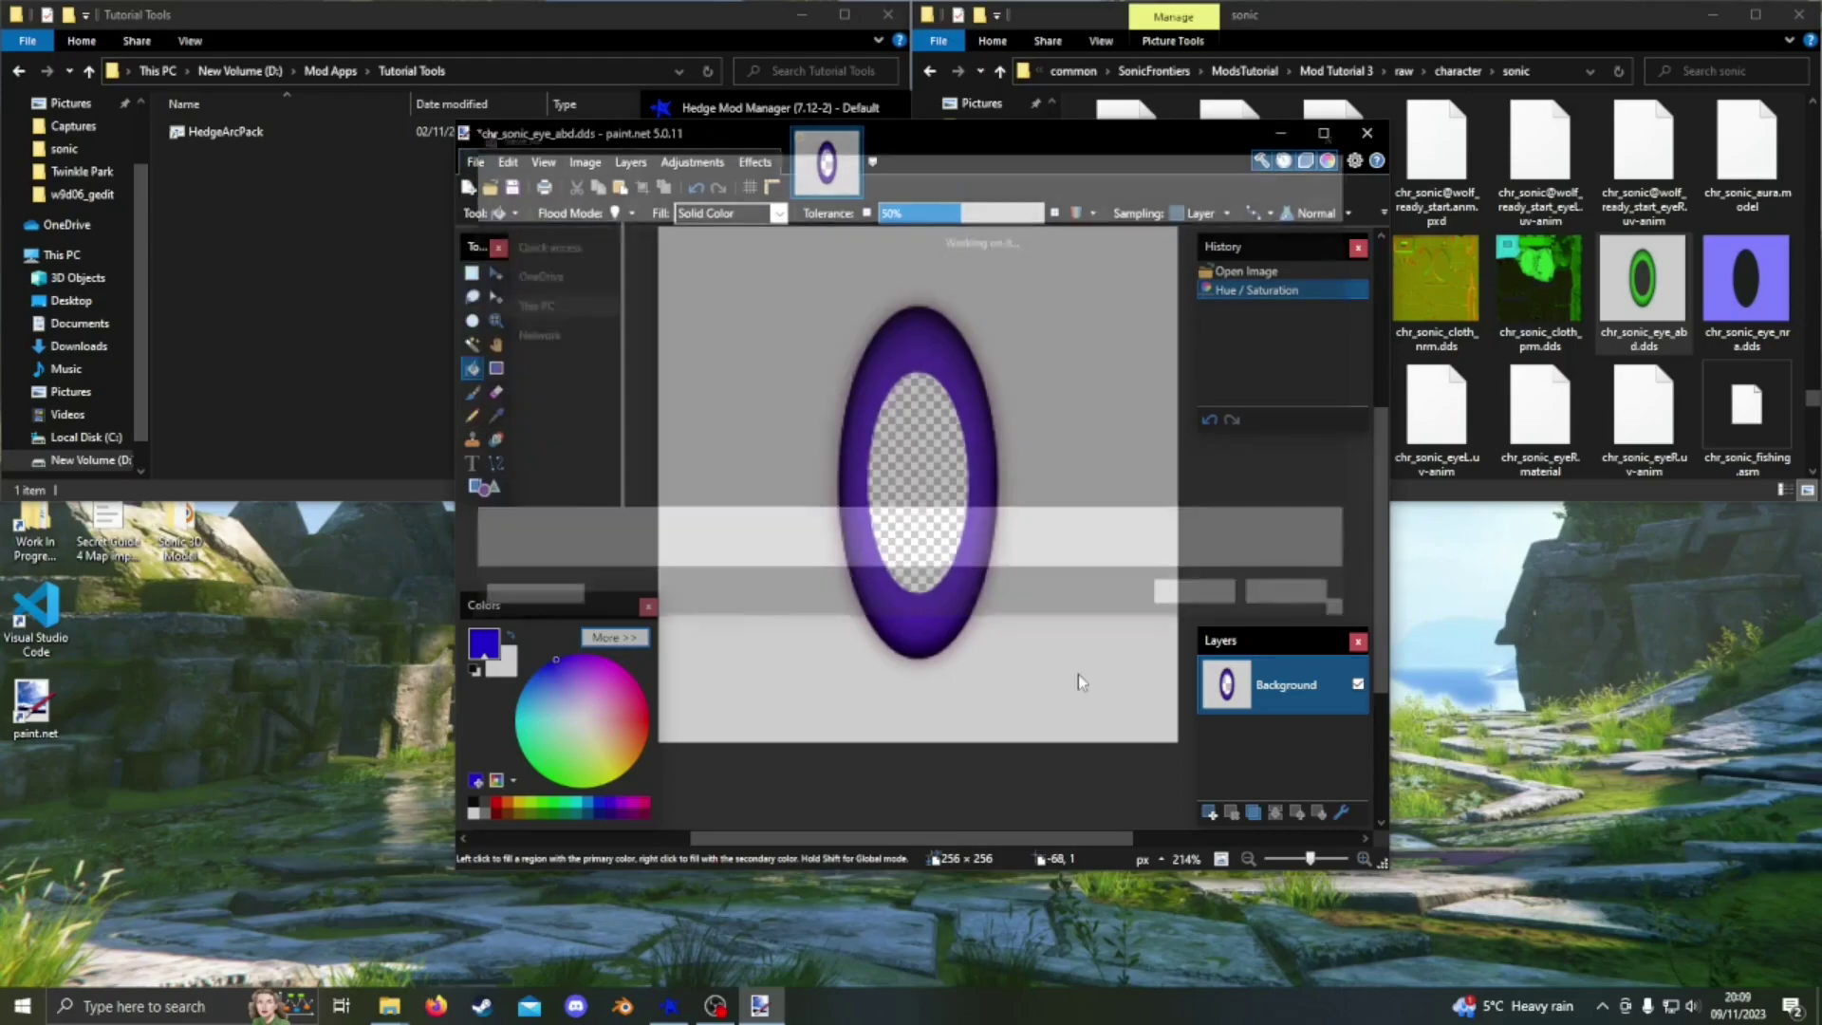
left_click(1203, 600)
left_click(956, 501)
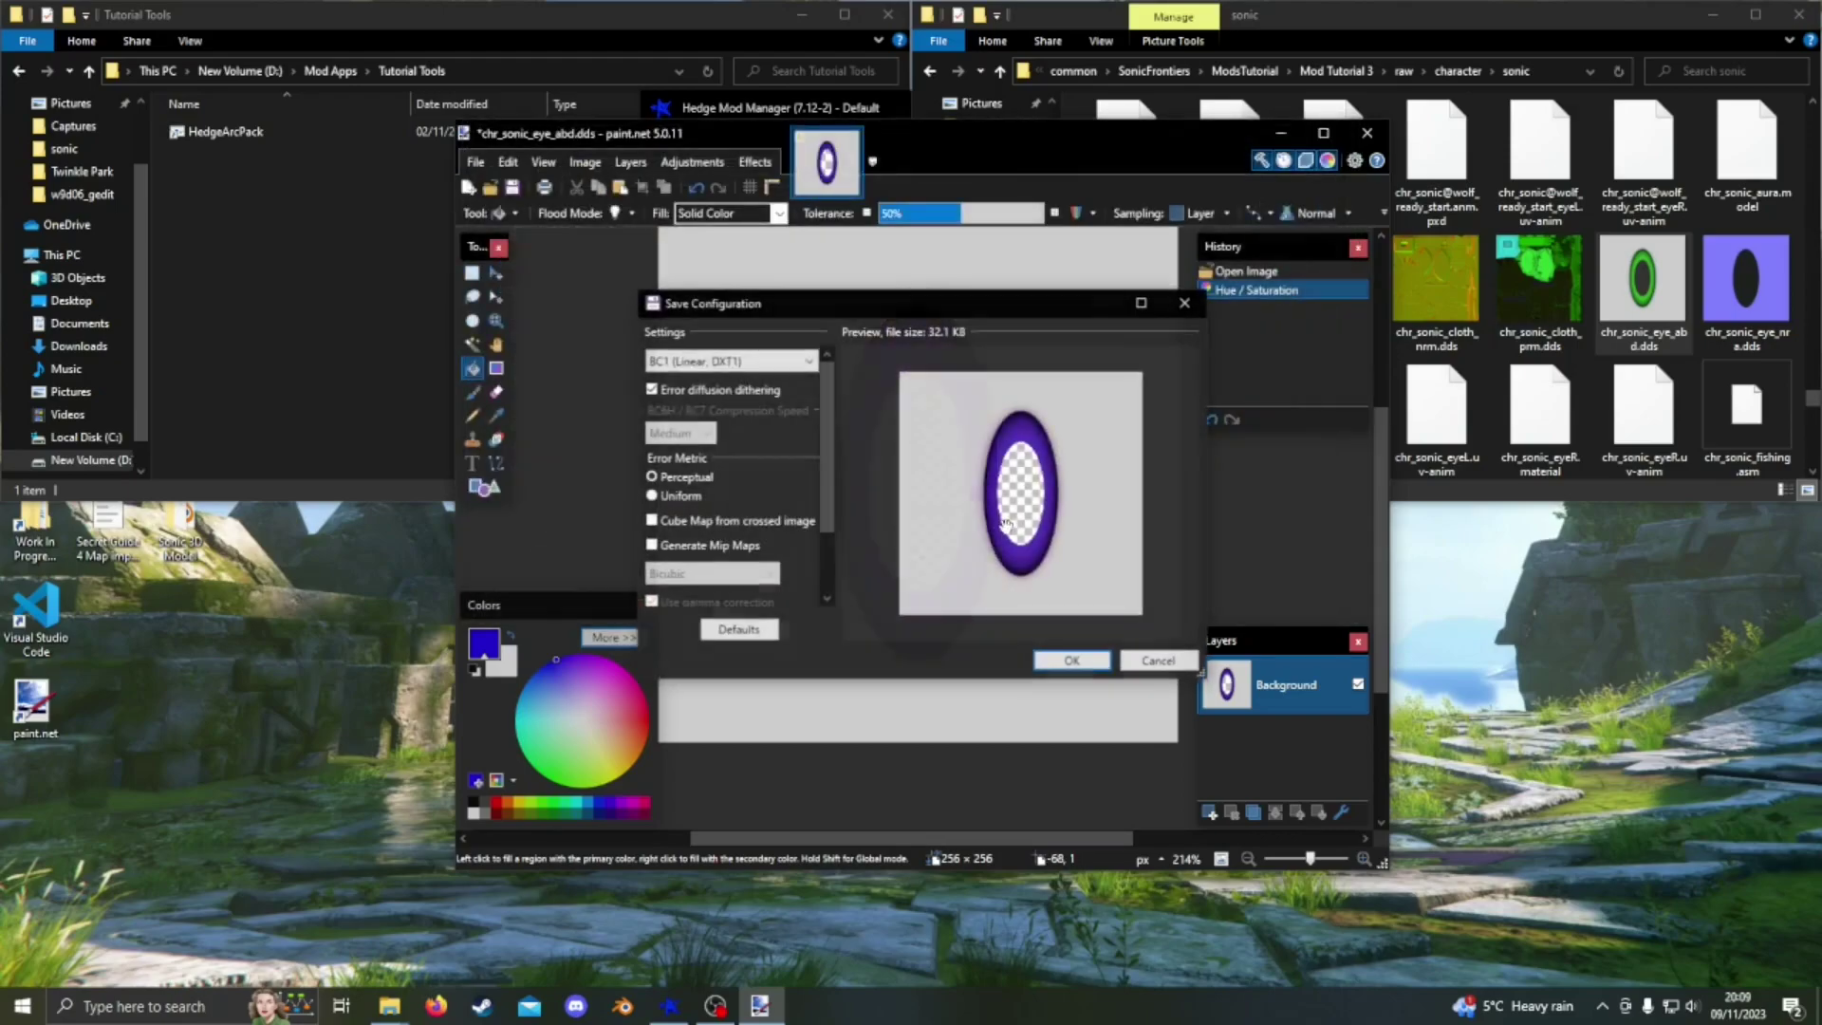
left_click(1071, 661)
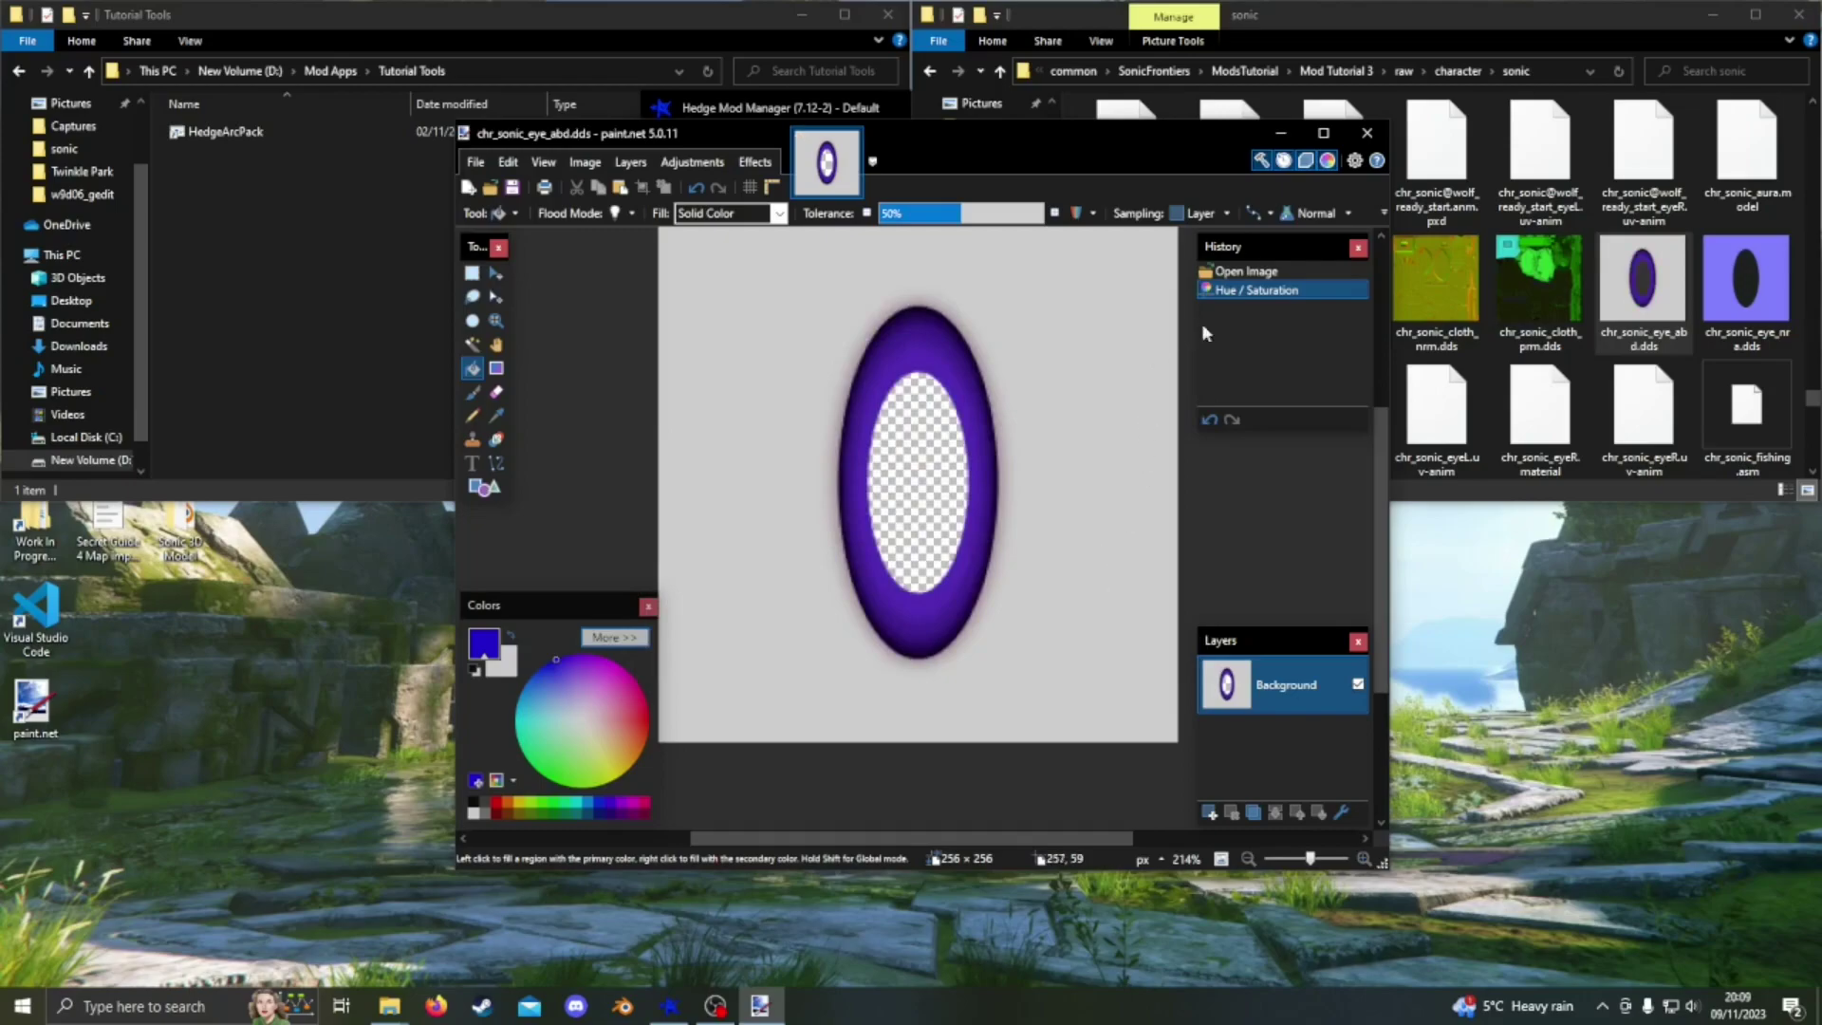
left_click(1367, 133)
Go up to the character folder and repack the sonic folder with HedgeArcPack, using the Sonic Frontiers archive type.
left_click(1454, 68)
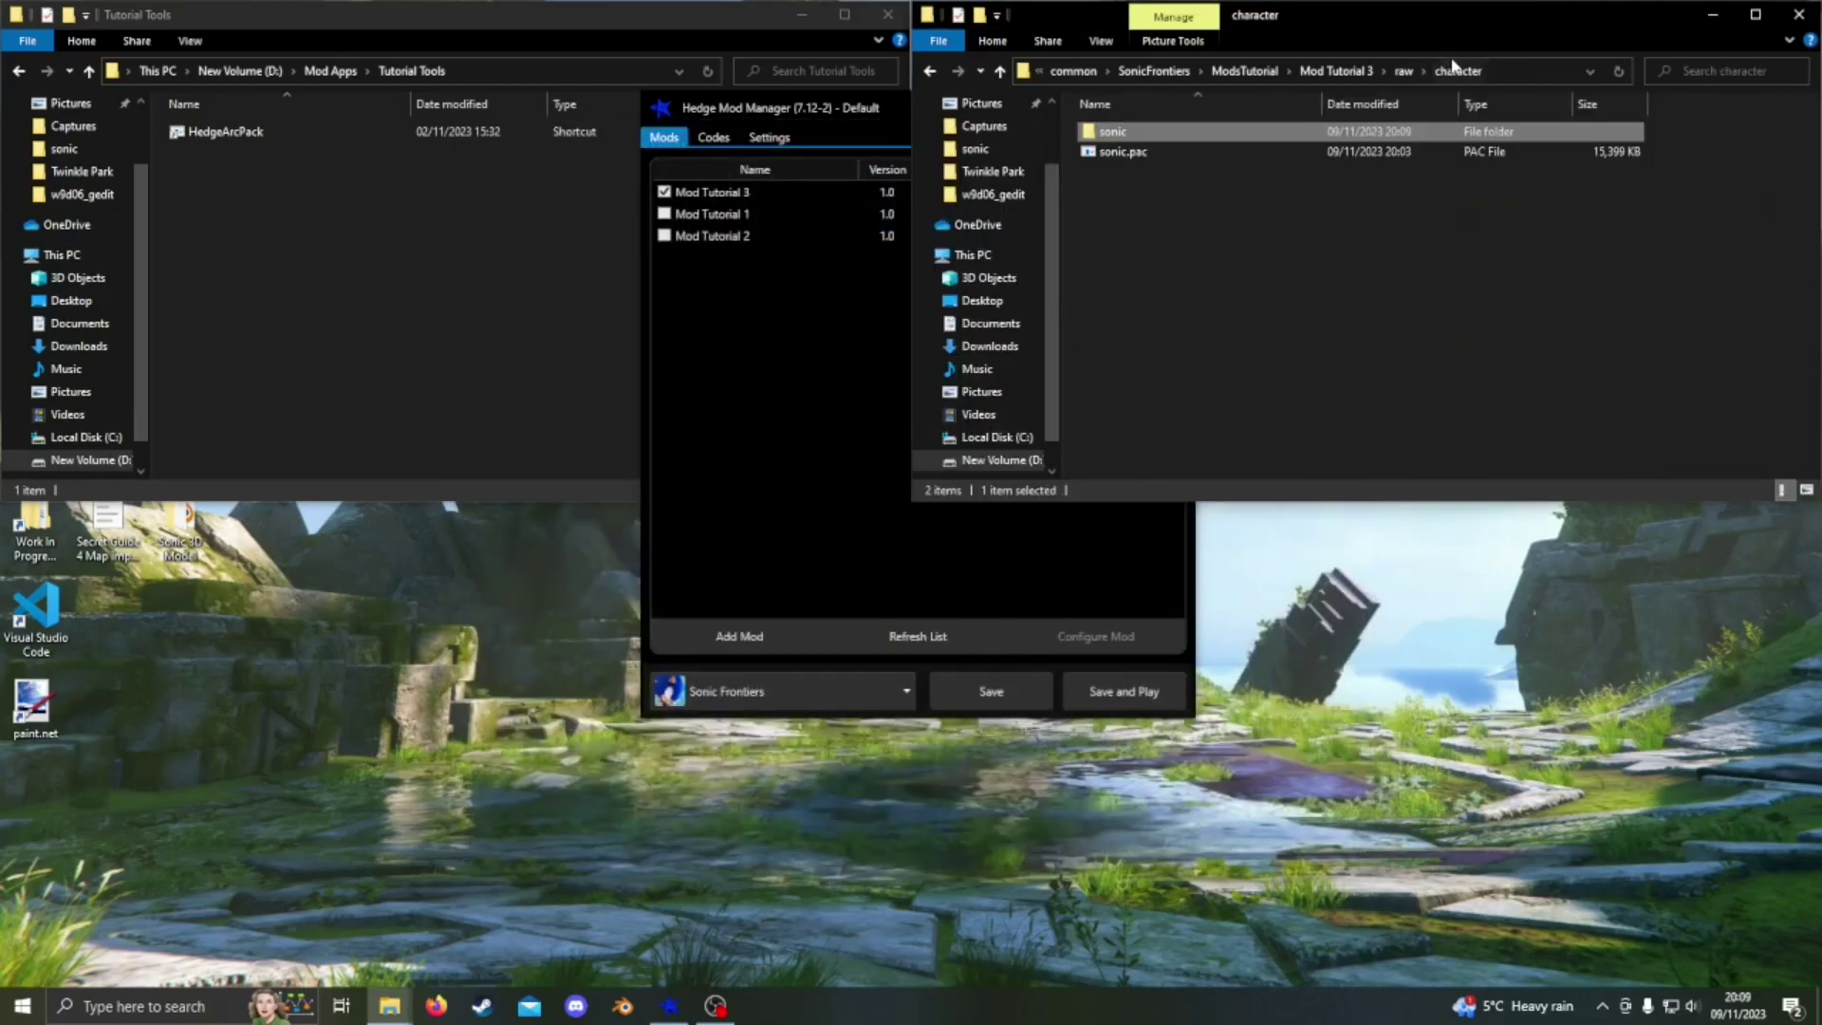
left_click_drag(1165, 138, 362, 132)
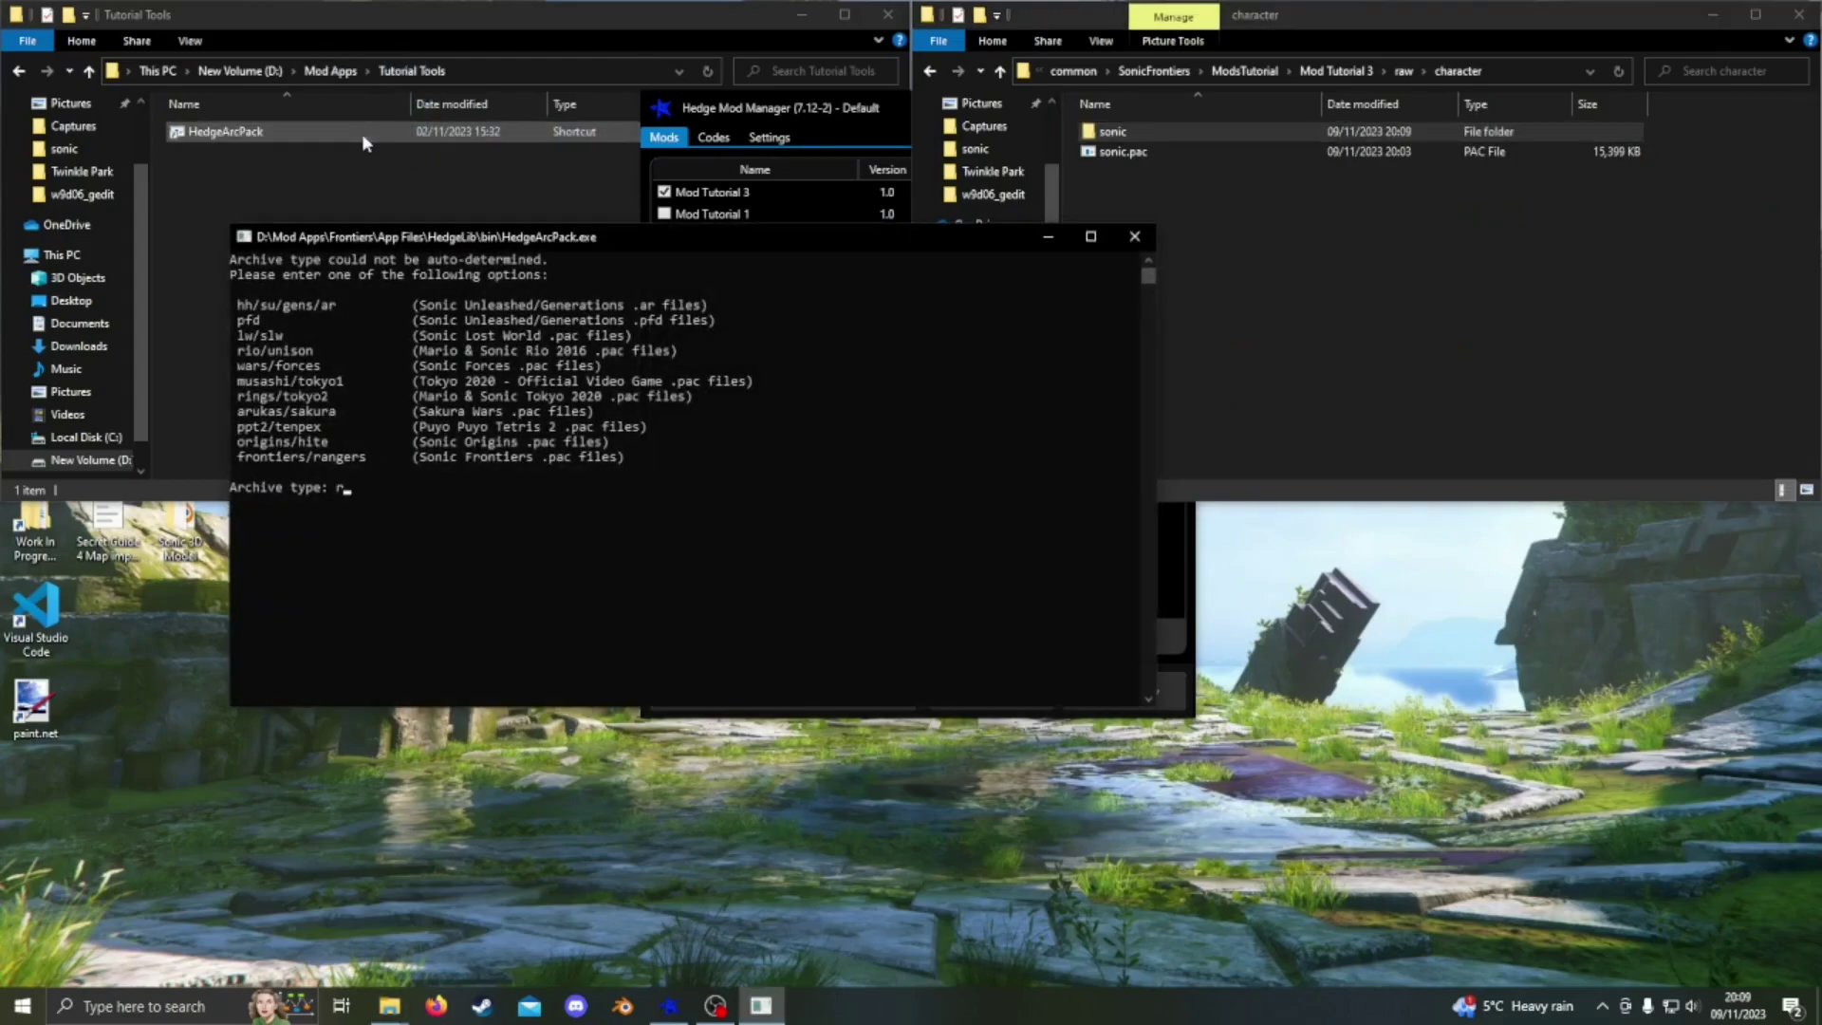
key("Return")
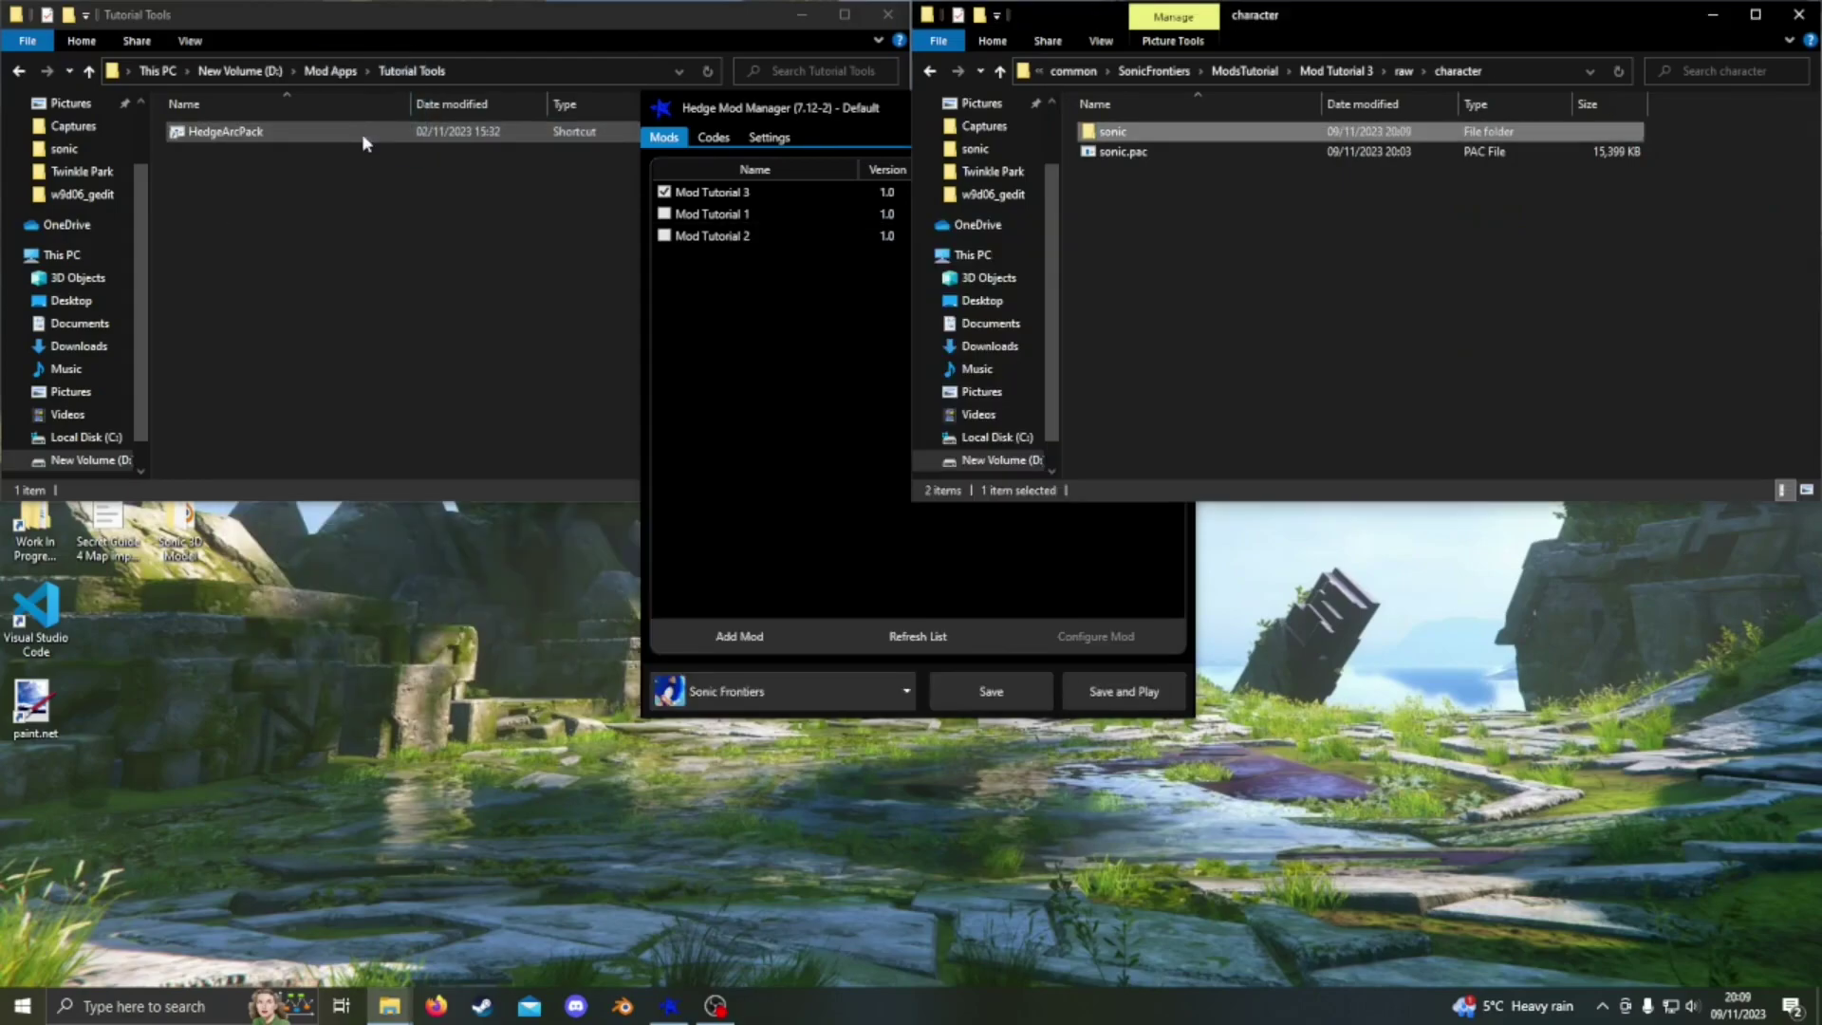
Switch to Hedge Mod Manager, save the setup with Mod Tutorial 3 enabled and launch Sonic Frontiers.
left_click(738, 410)
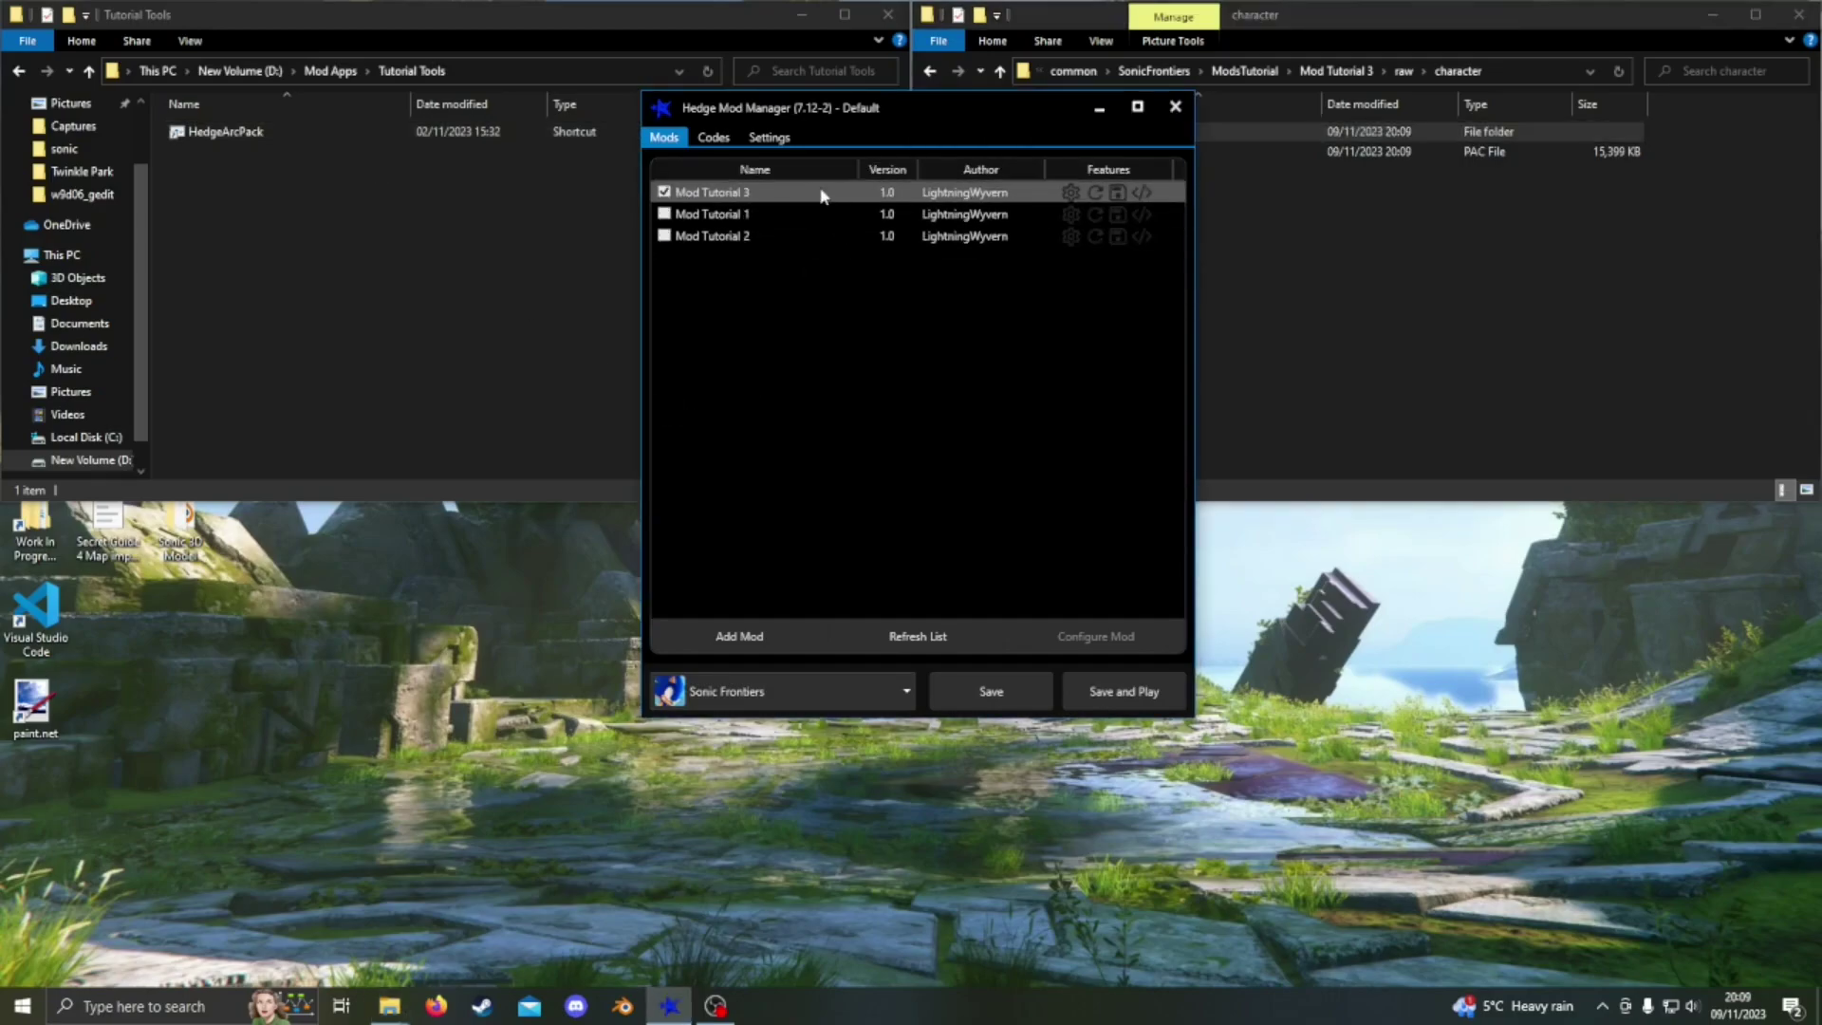
left_click(1144, 693)
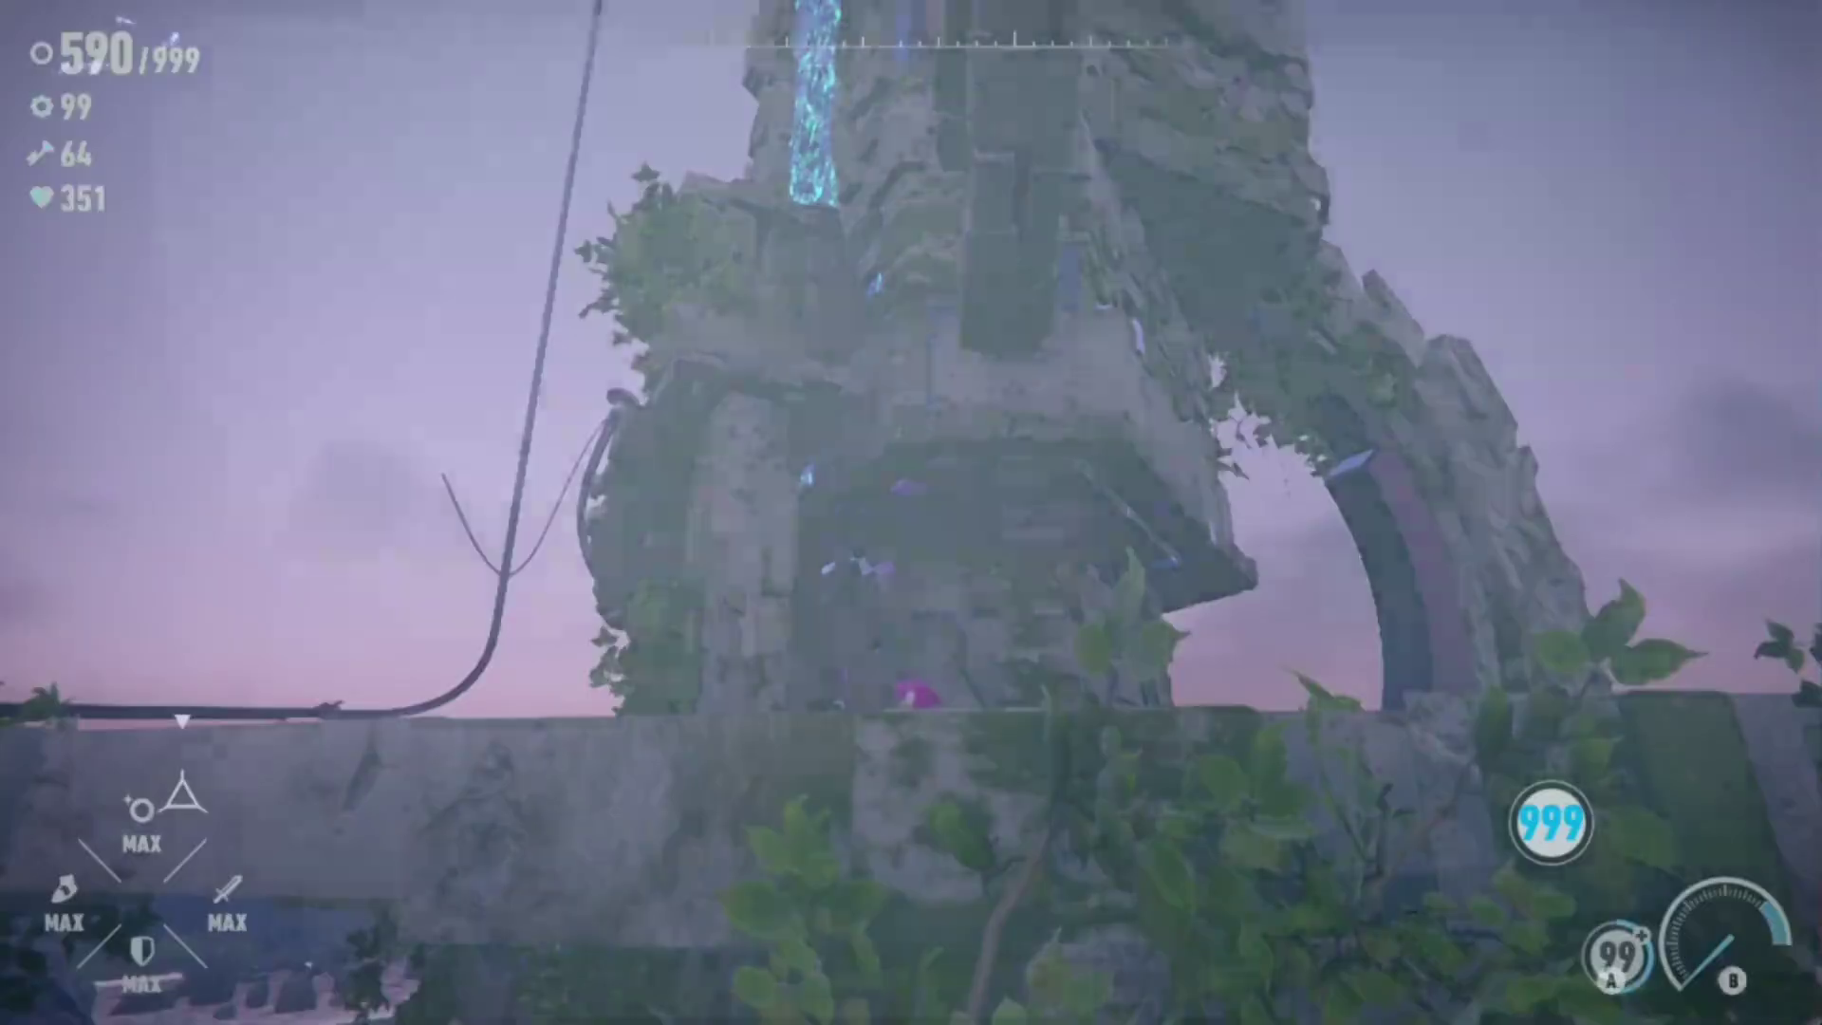
Enter Photo Mode in the game and move the camera to examine Sonic's fur and eye colours.
key("Escape")
key("e")
key("e")
key("Return")
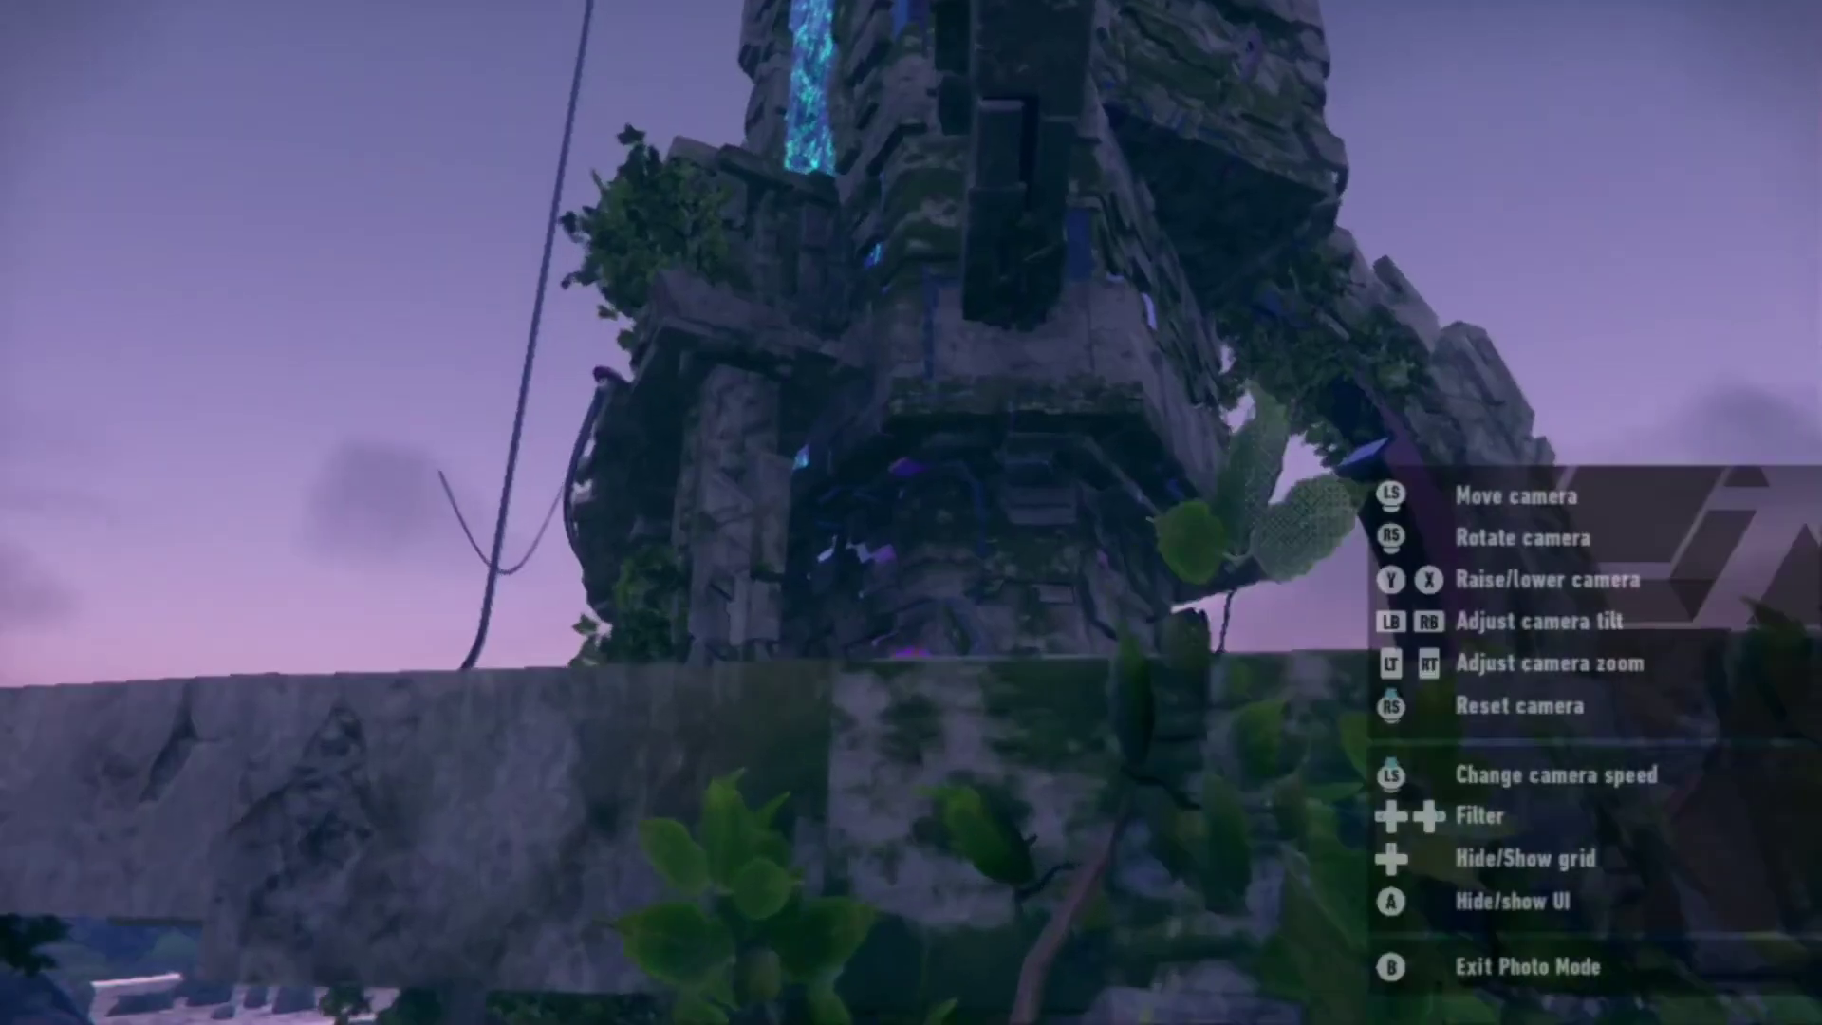
key("w")
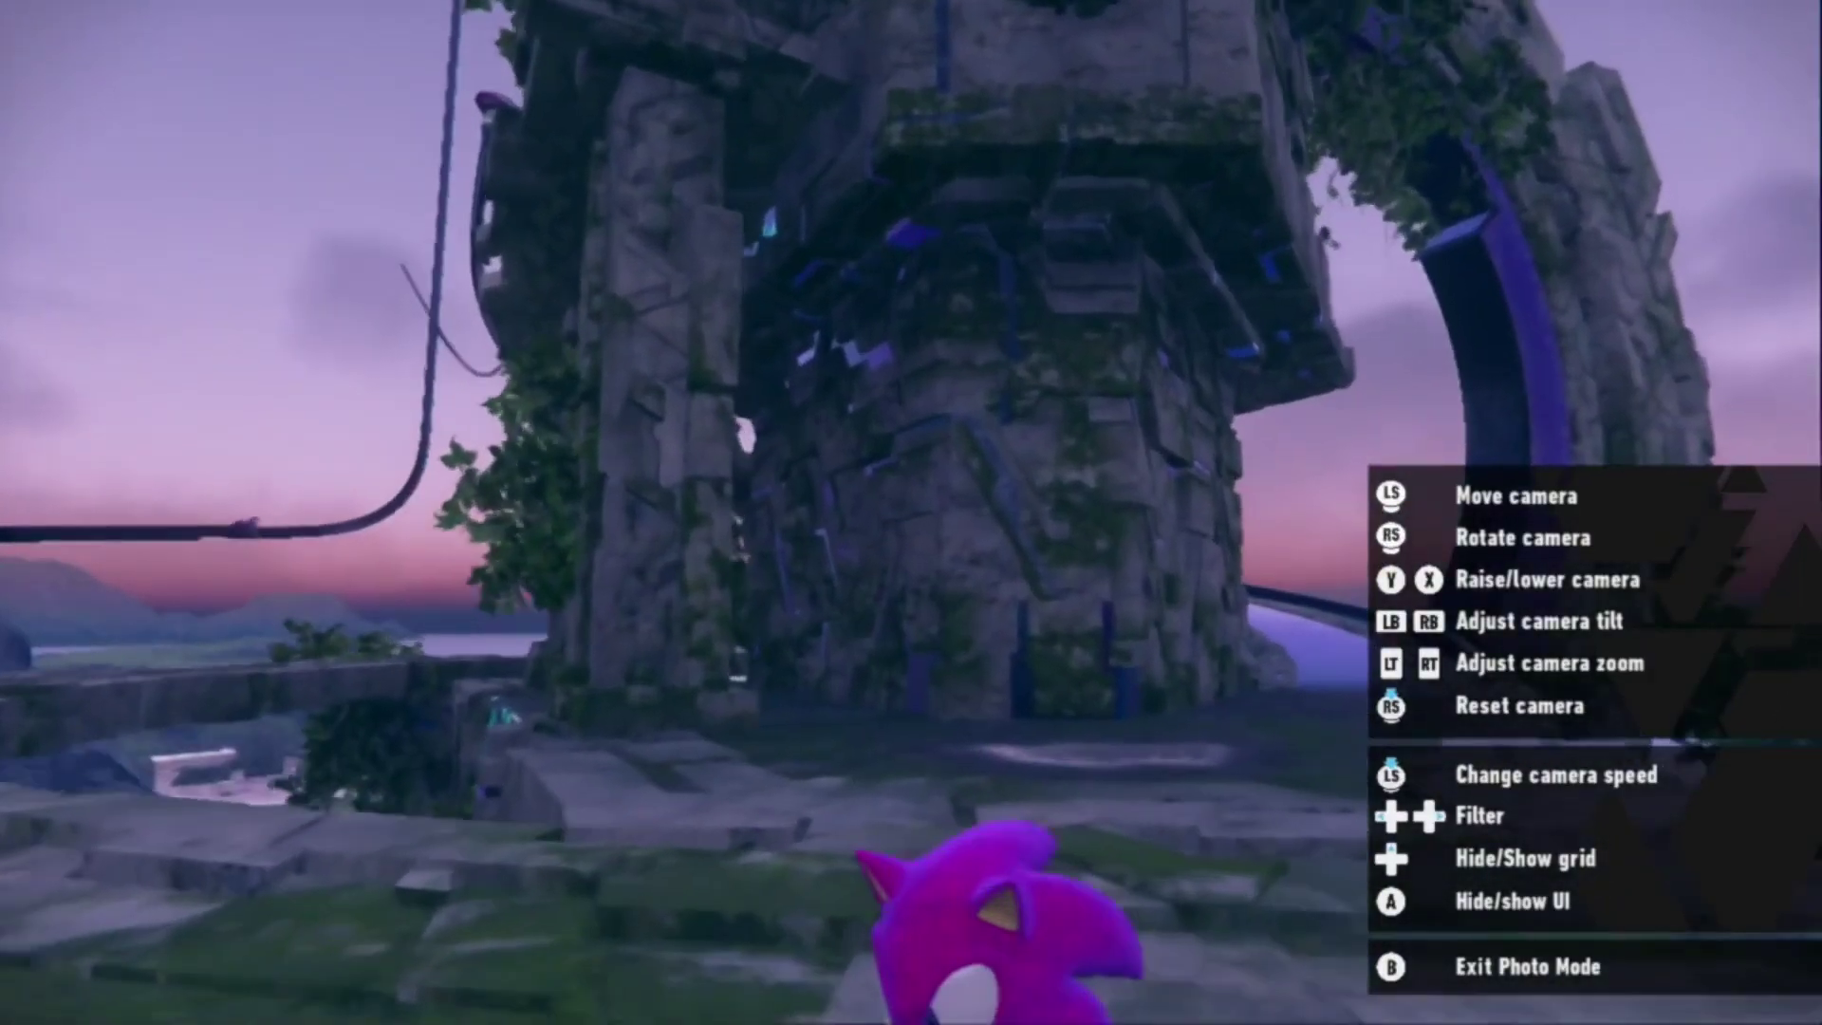
key("s")
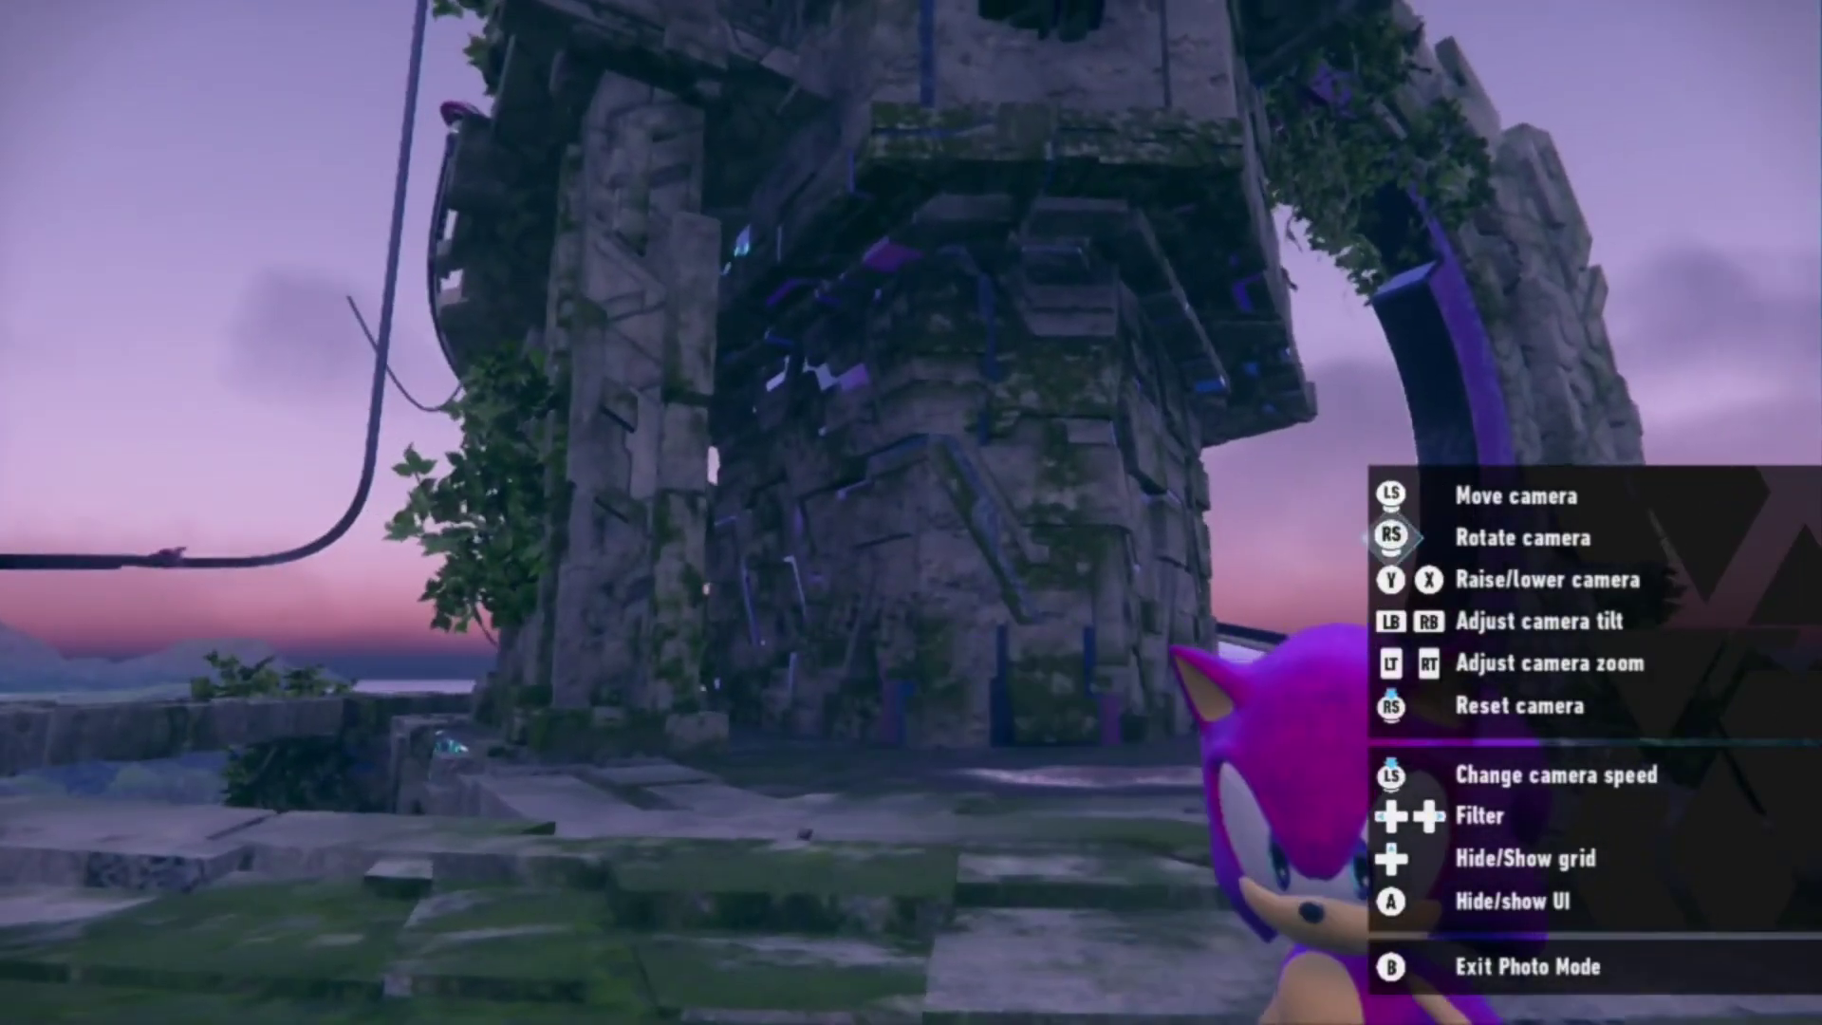